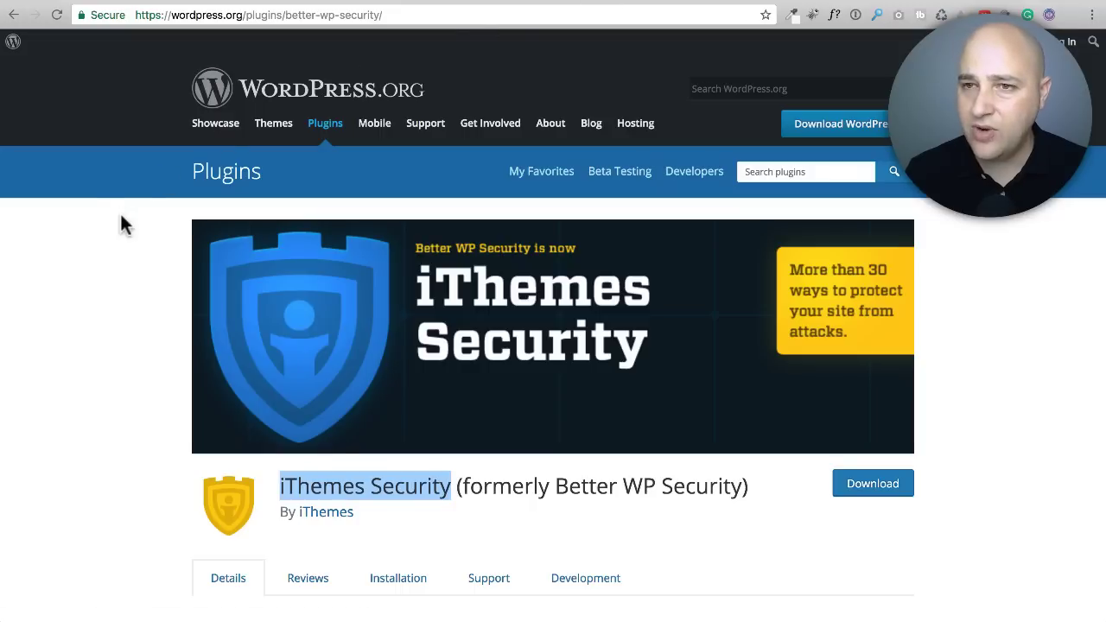
Review the iThemes Security plugin page on WordPress.org, including its Pro features and the Brute Force Attack Protection Network section.
{"action": "left_click", "coordinate": [121, 216]}
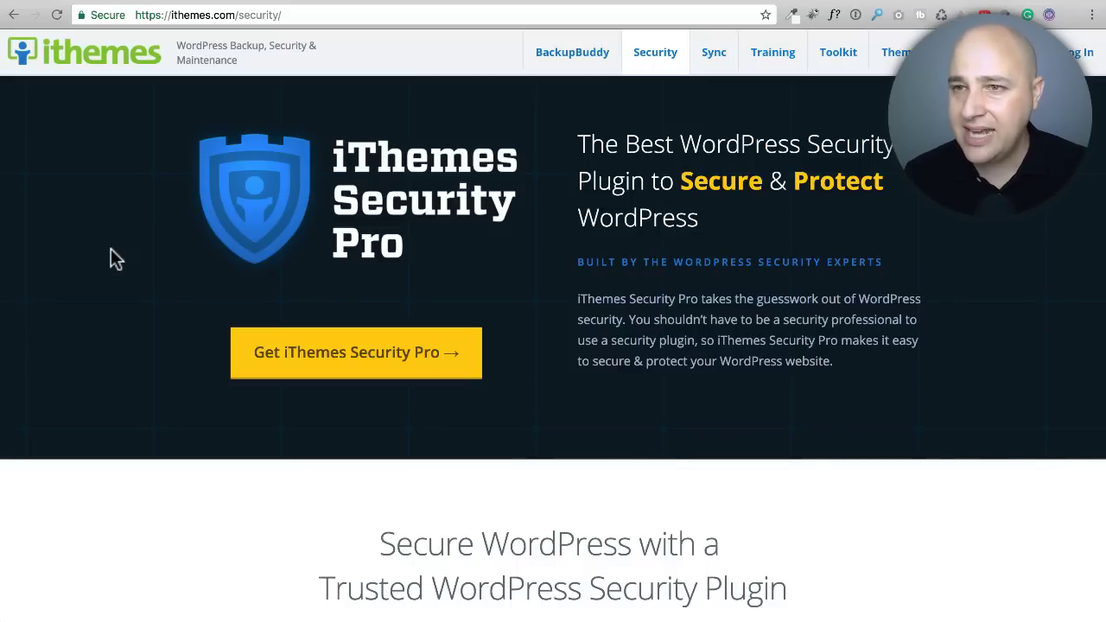
{"action": "left_click", "coordinate": [610, 2]}
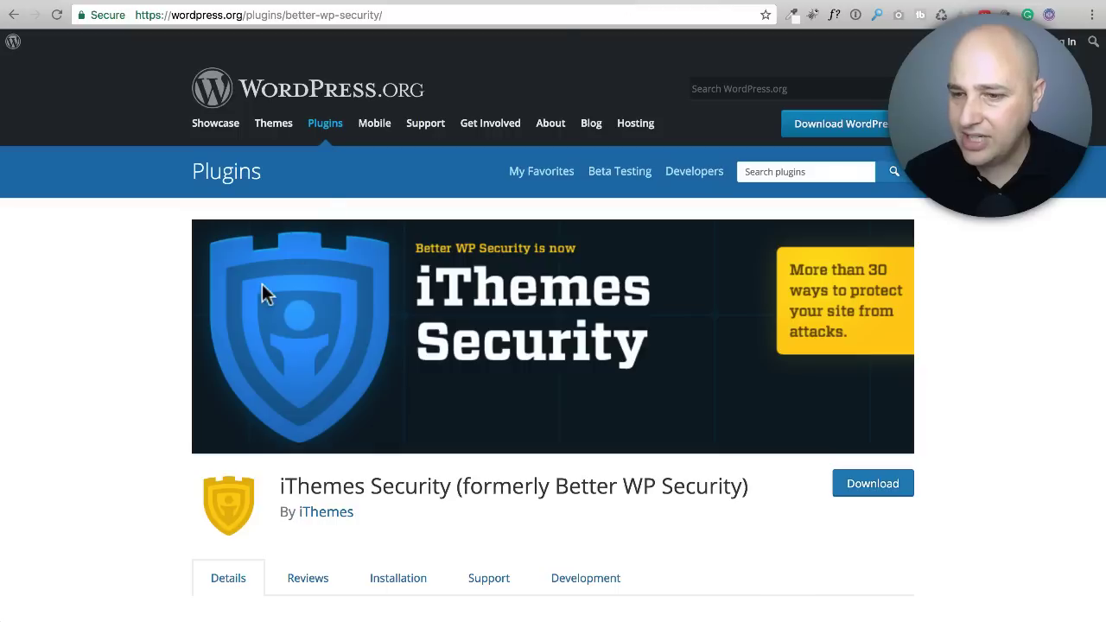
{"action": "scroll", "coordinate": [225, 285], "scroll_direction": "down", "scroll_amount": 5}
{"action": "scroll", "coordinate": [164, 268], "scroll_direction": "down", "scroll_amount": 15}
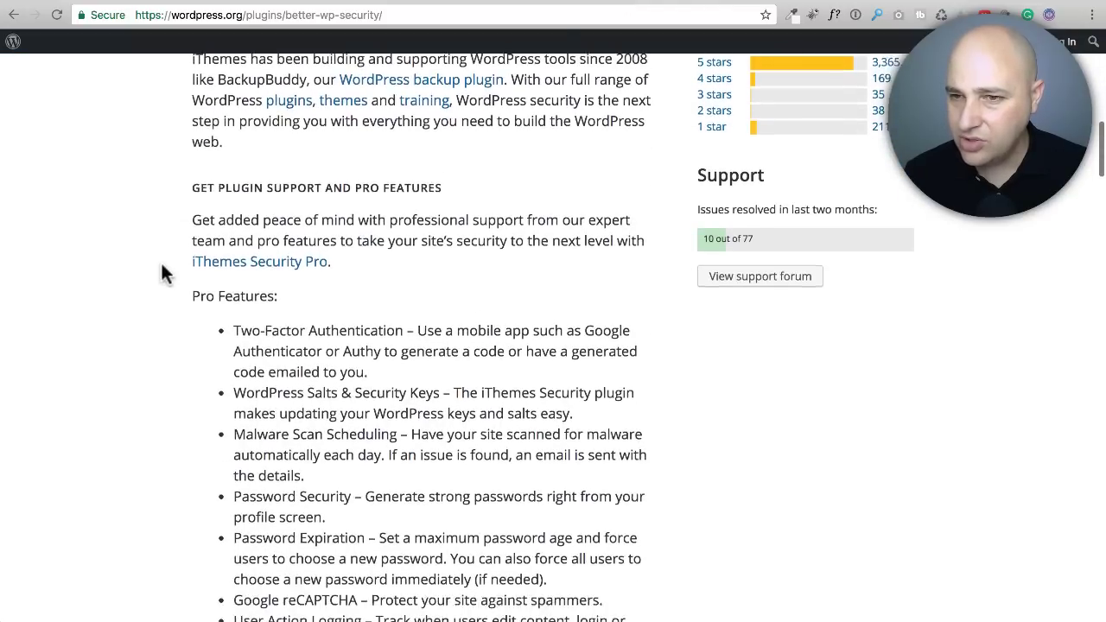
{"action": "scroll", "coordinate": [162, 266], "scroll_direction": "down", "scroll_amount": 8}
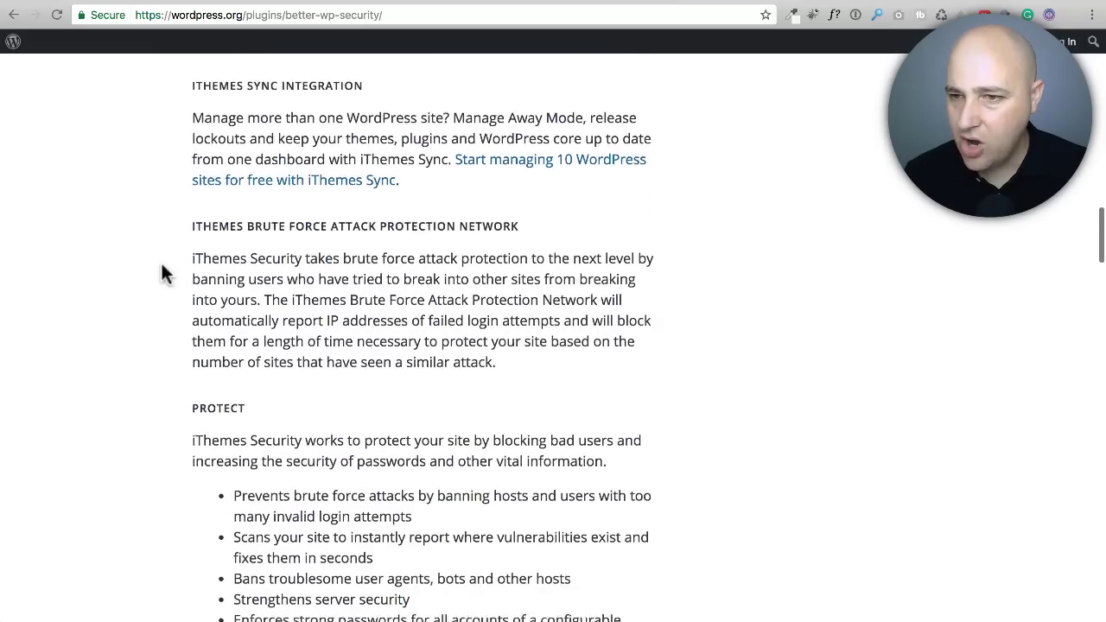
{"action": "left_click_drag", "start_coordinate": [521, 195], "coordinate": [204, 205]}
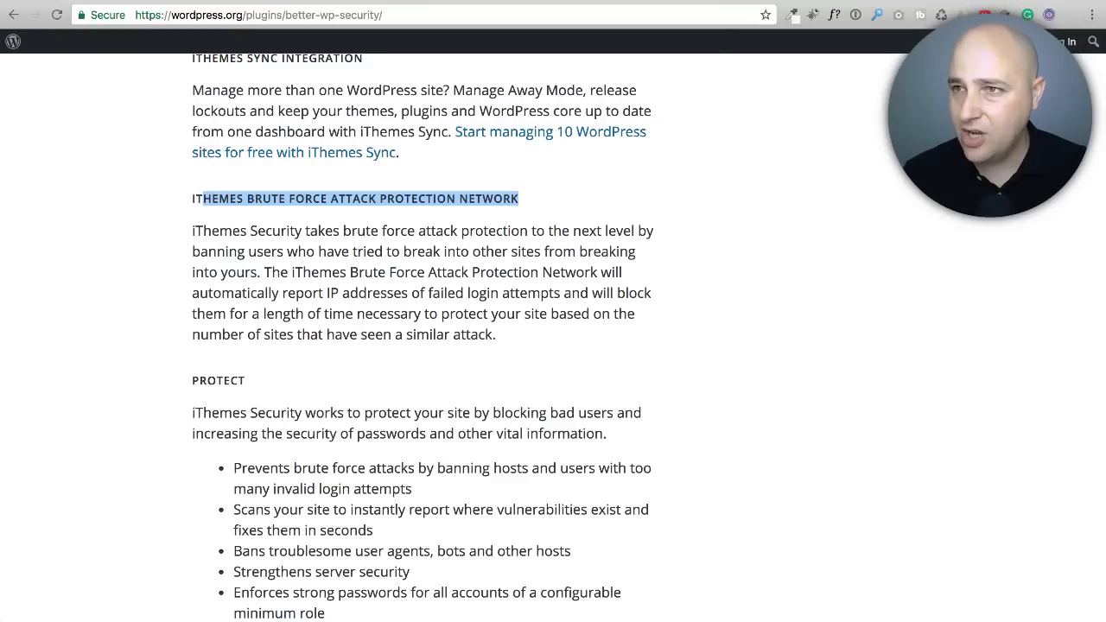
Review the iThemes Security Pro page's feature descriptions and pricing plans, highlighting the Gold plan's price.
{"action": "left_click", "coordinate": [811, 1]}
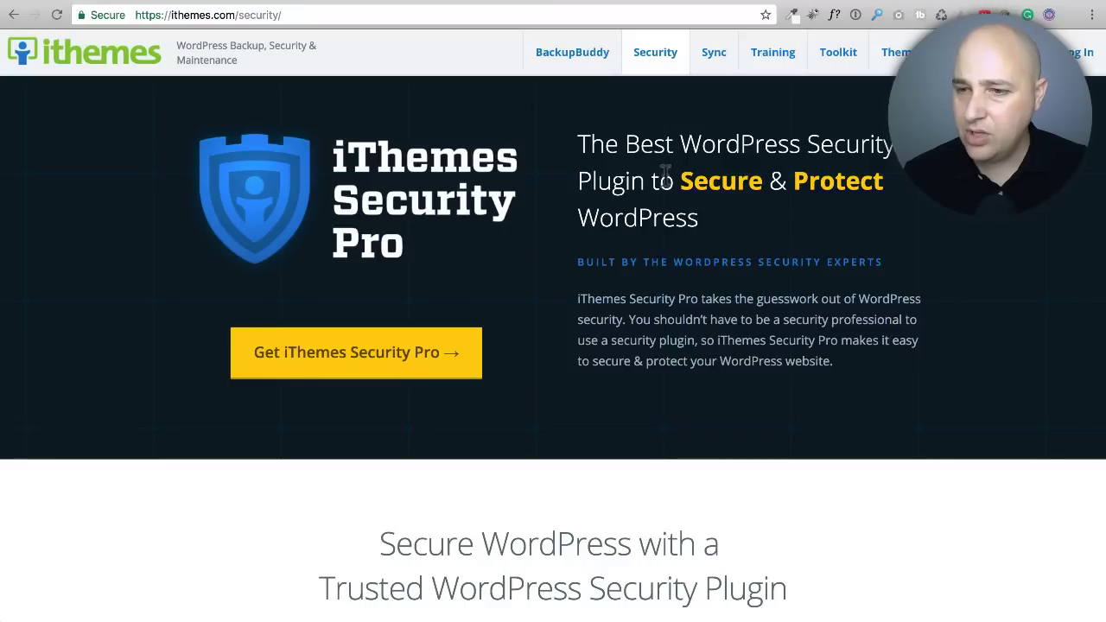
{"action": "scroll", "coordinate": [506, 316], "scroll_direction": "down", "scroll_amount": 15}
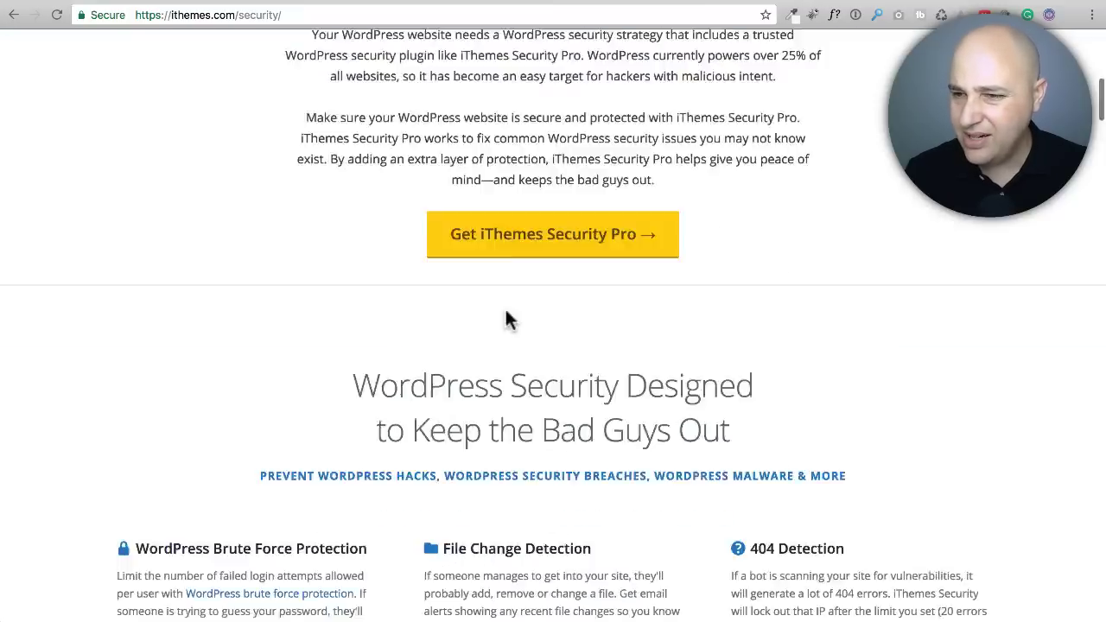
{"action": "scroll", "coordinate": [507, 318], "scroll_direction": "down", "scroll_amount": 15}
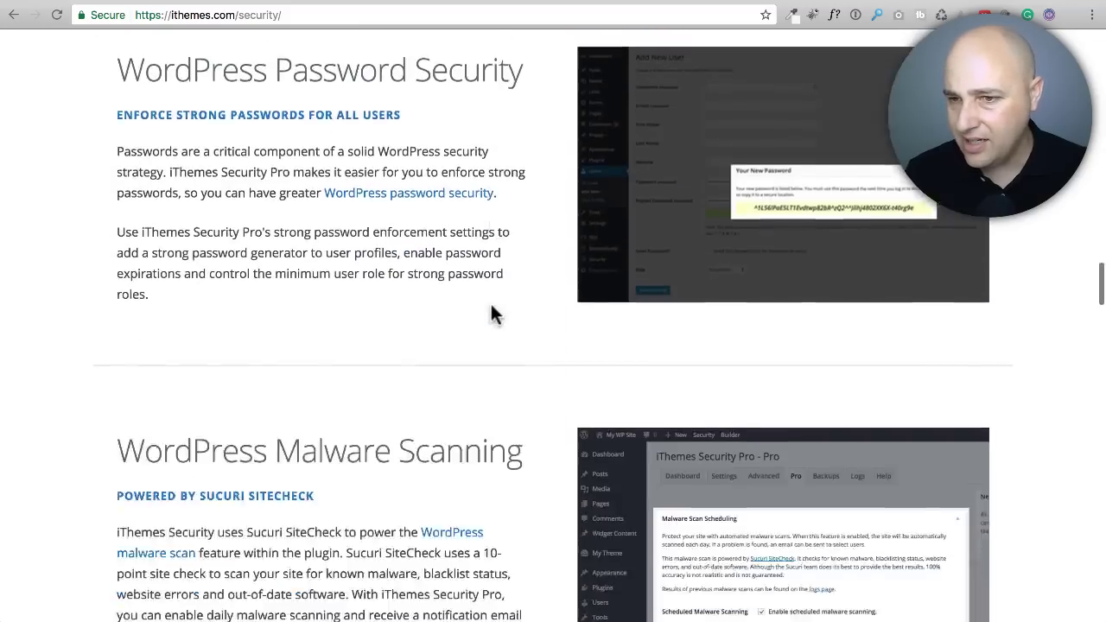
{"action": "scroll", "coordinate": [490, 314], "scroll_direction": "down", "scroll_amount": 20}
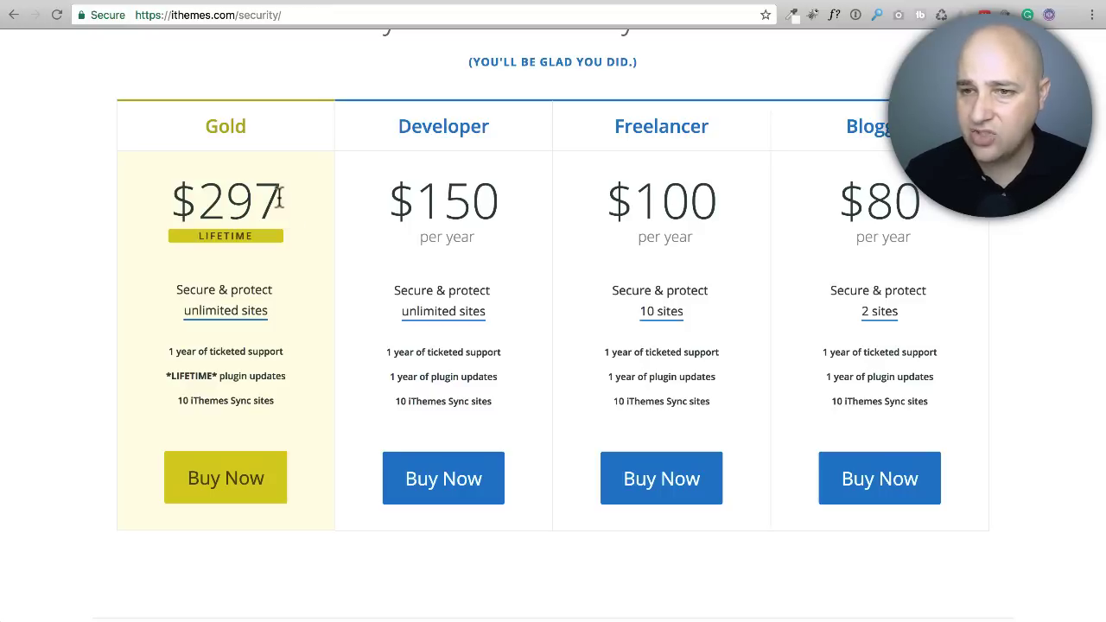
{"action": "left_click_drag", "start_coordinate": [279, 186], "coordinate": [158, 192]}
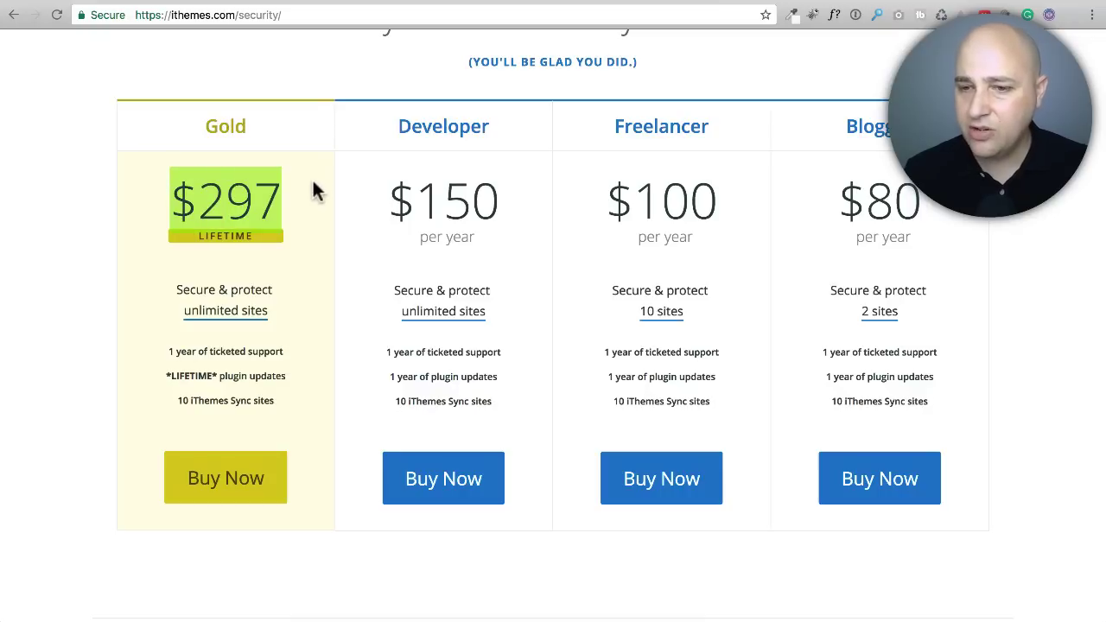
{"action": "left_click", "coordinate": [160, 347]}
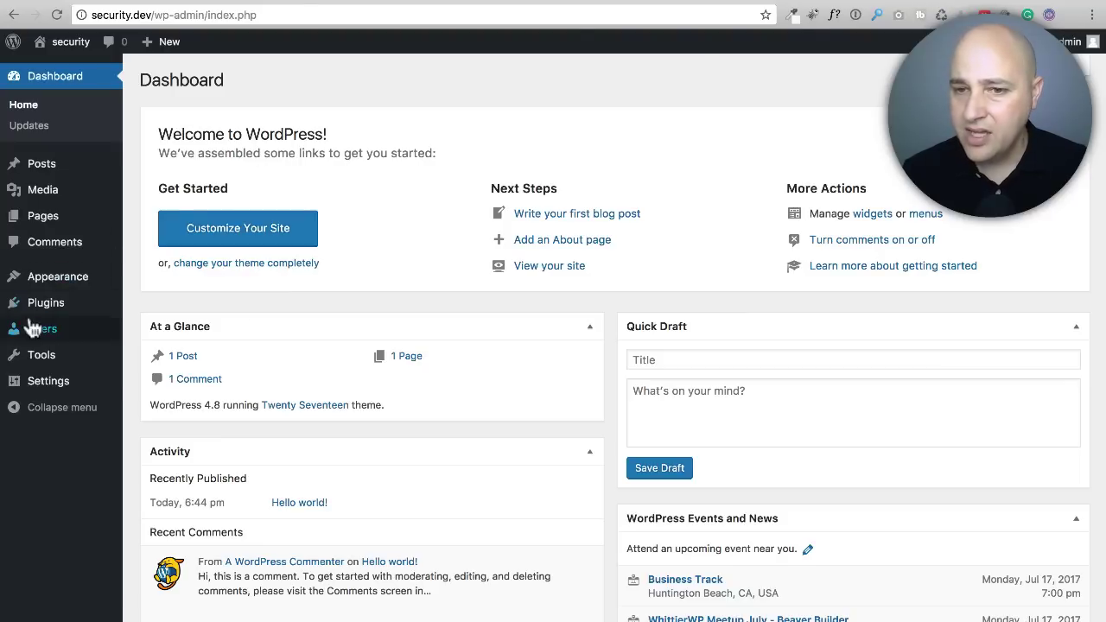
Search the WordPress plugin directory for "iThemes Security", then install and activate iThemes Security (formerly Better WP Security).
{"action": "mouse_move", "coordinate": [53, 308]}
{"action": "left_click", "coordinate": [155, 333]}
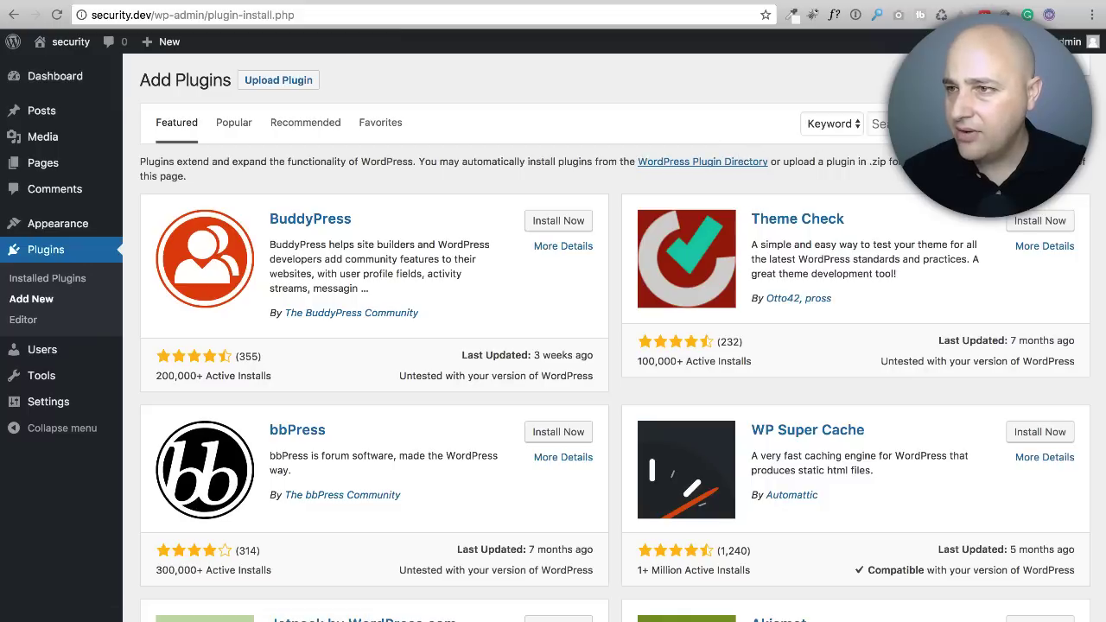
{"action": "double_click", "coordinate": [924, 137]}
{"action": "left_click", "coordinate": [925, 124]}
{"action": "type", "text": "iThemes Security"}
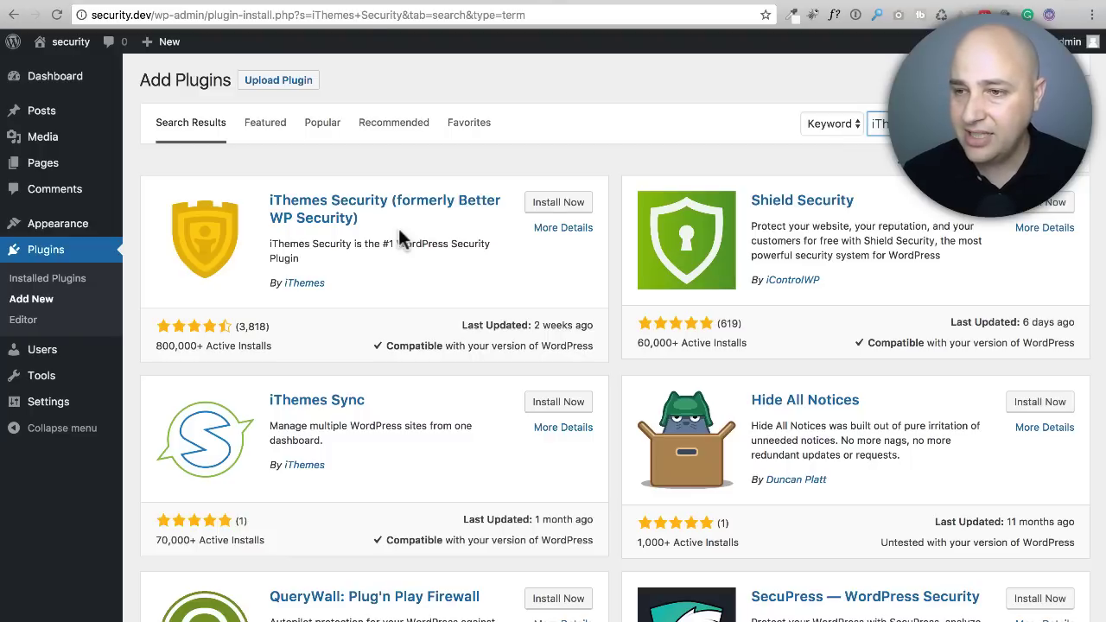
{"action": "left_click", "coordinate": [548, 208]}
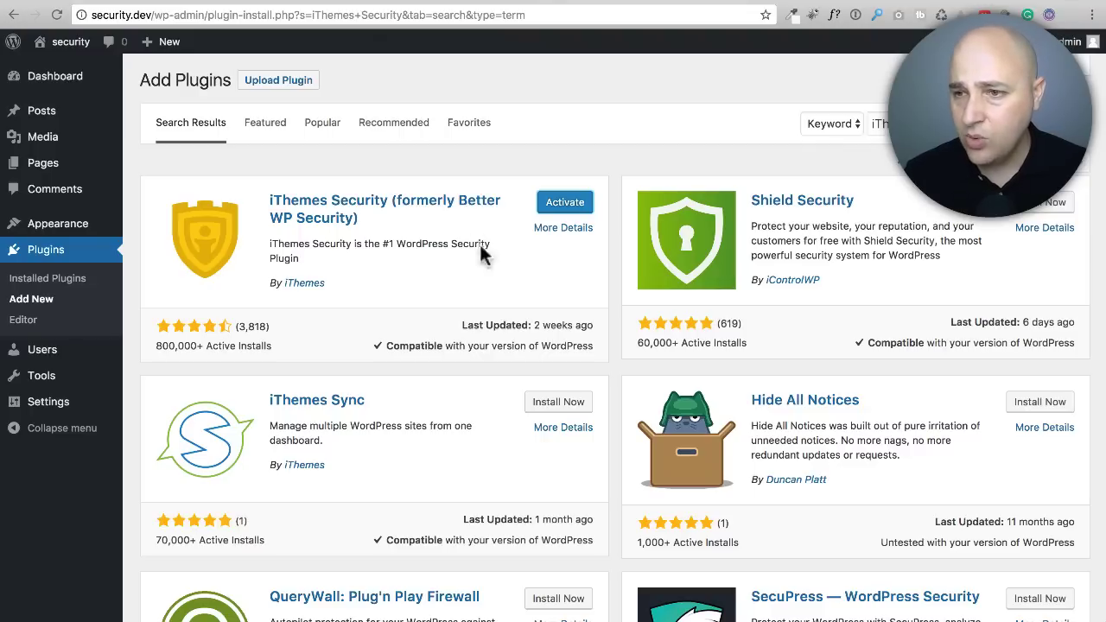
{"action": "left_click", "coordinate": [570, 205]}
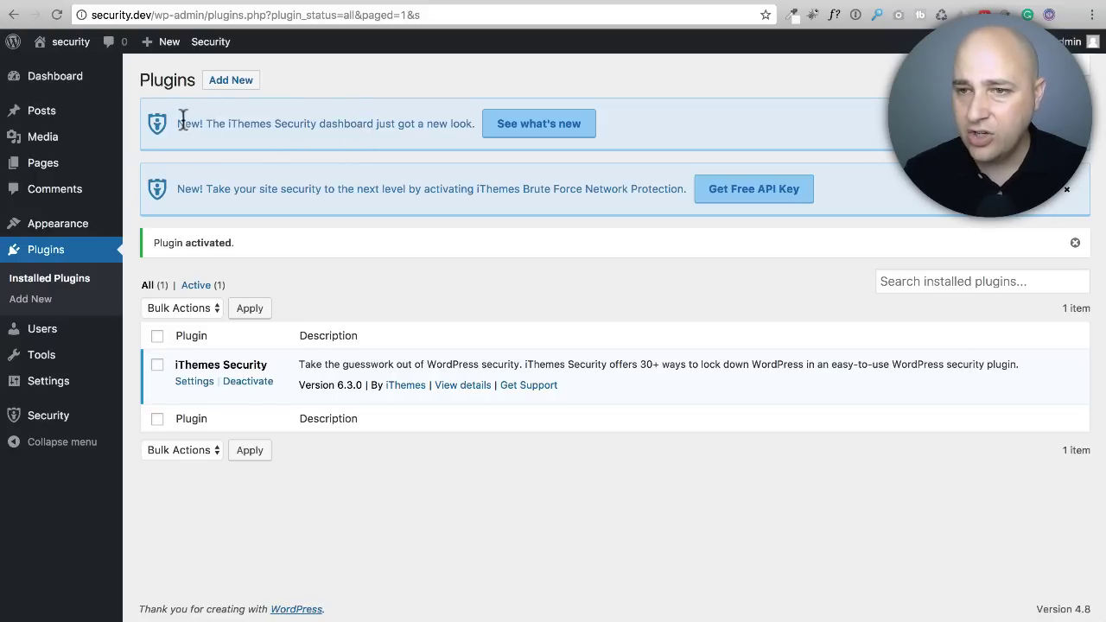
Read and dismiss the iThemes Security notices about the new dashboard look and Brute Force Network Protection.
{"action": "left_click_drag", "start_coordinate": [184, 122], "coordinate": [471, 119]}
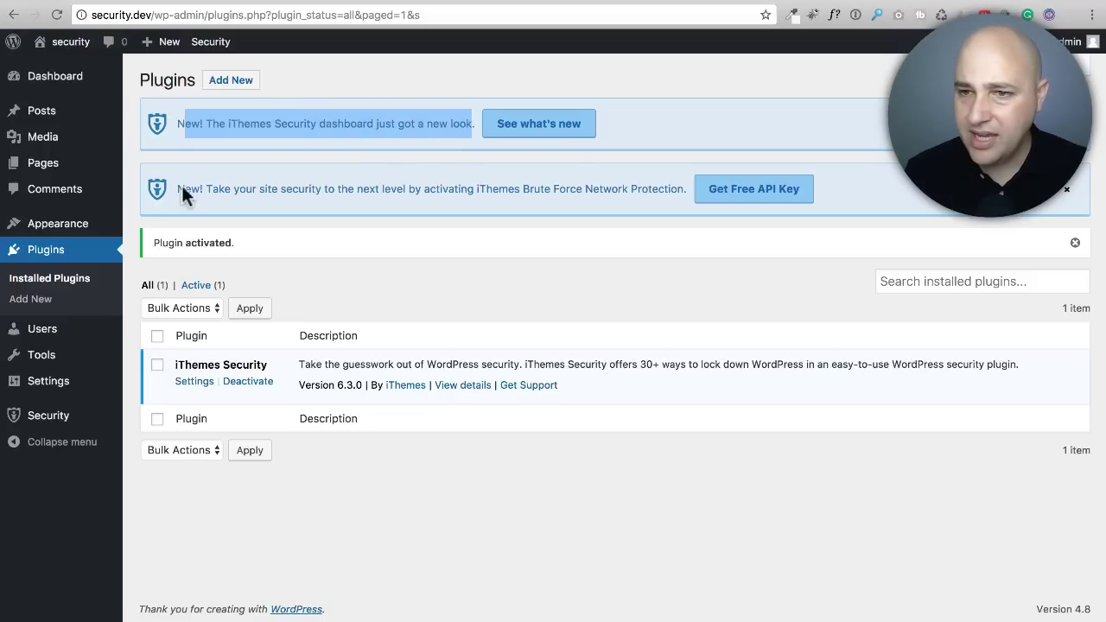
{"action": "left_click_drag", "start_coordinate": [177, 188], "coordinate": [681, 192]}
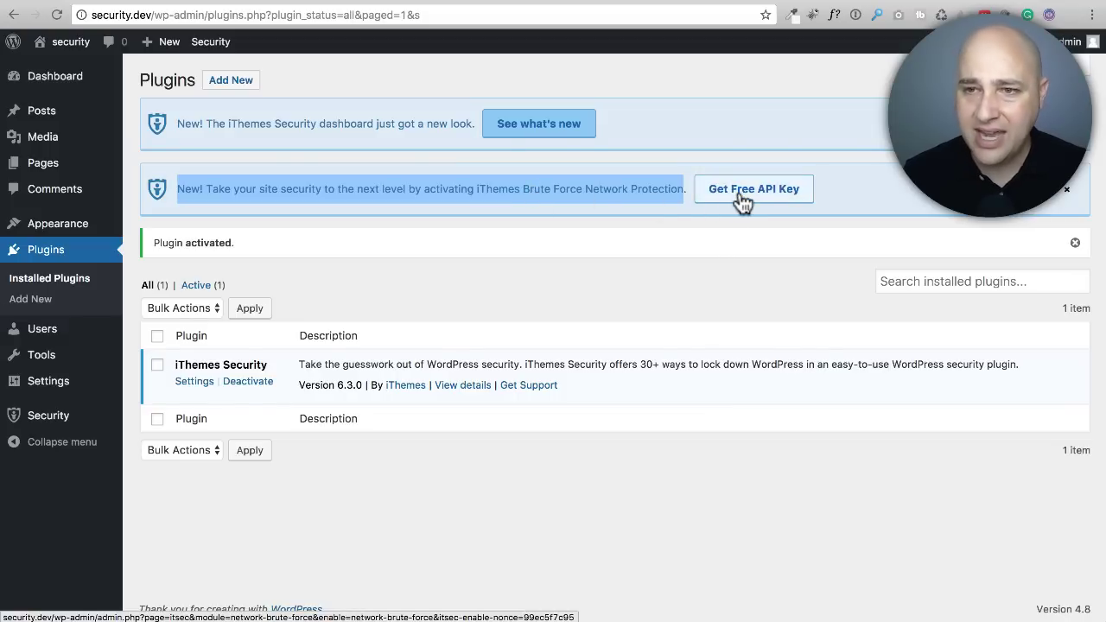
{"action": "left_click", "coordinate": [888, 179]}
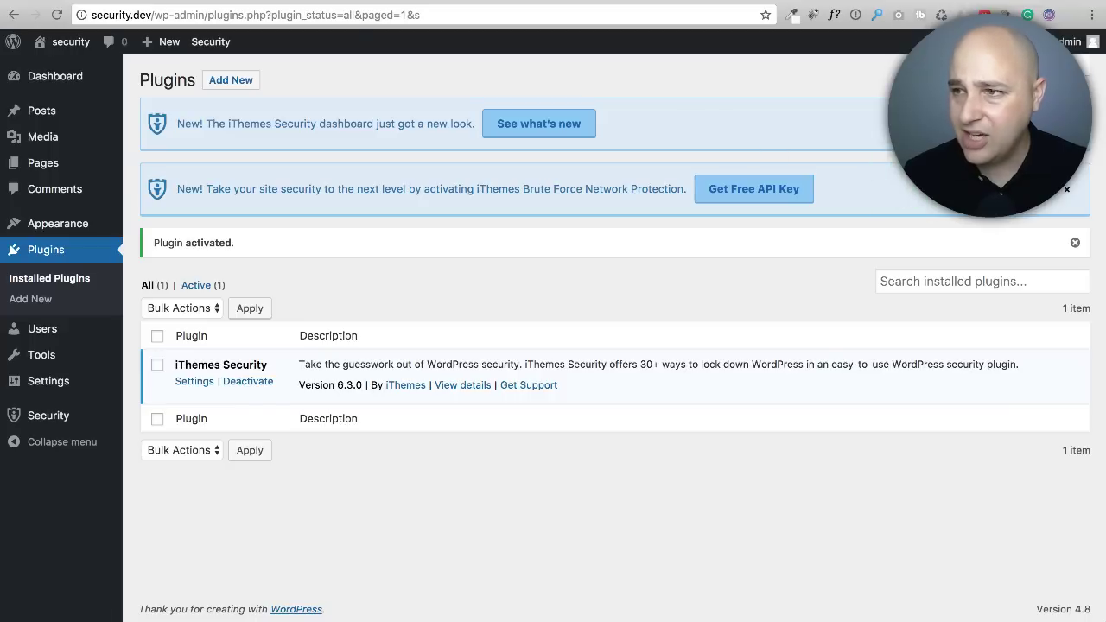
{"action": "left_click", "coordinate": [1066, 124]}
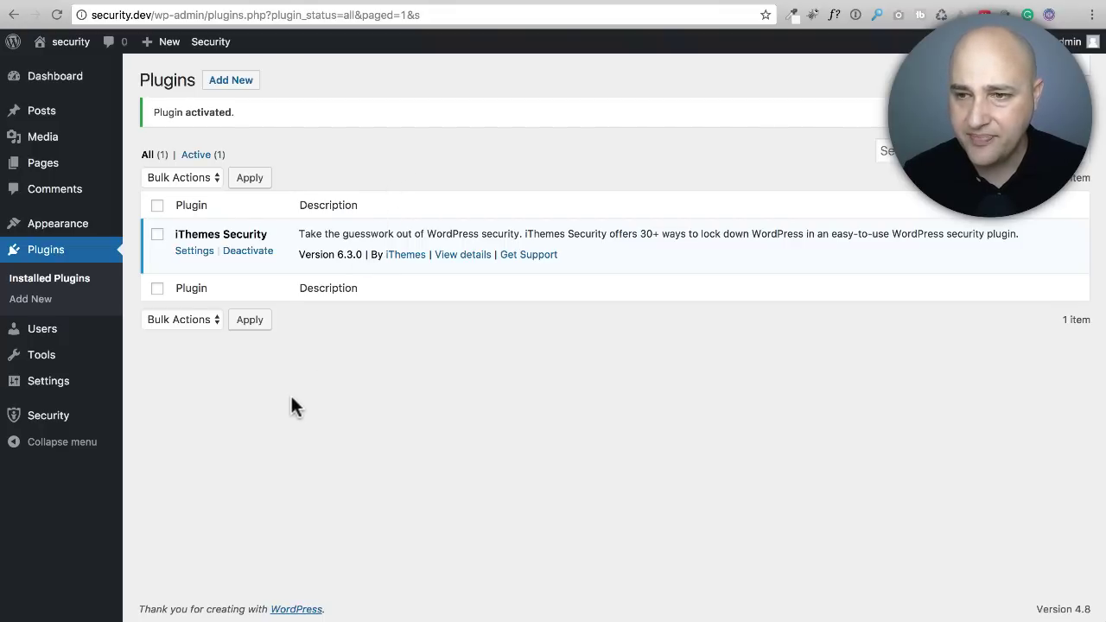
Open the iThemes Security settings and run the Security Check to secure the site with the recommended modules.
{"action": "mouse_move", "coordinate": [41, 423]}
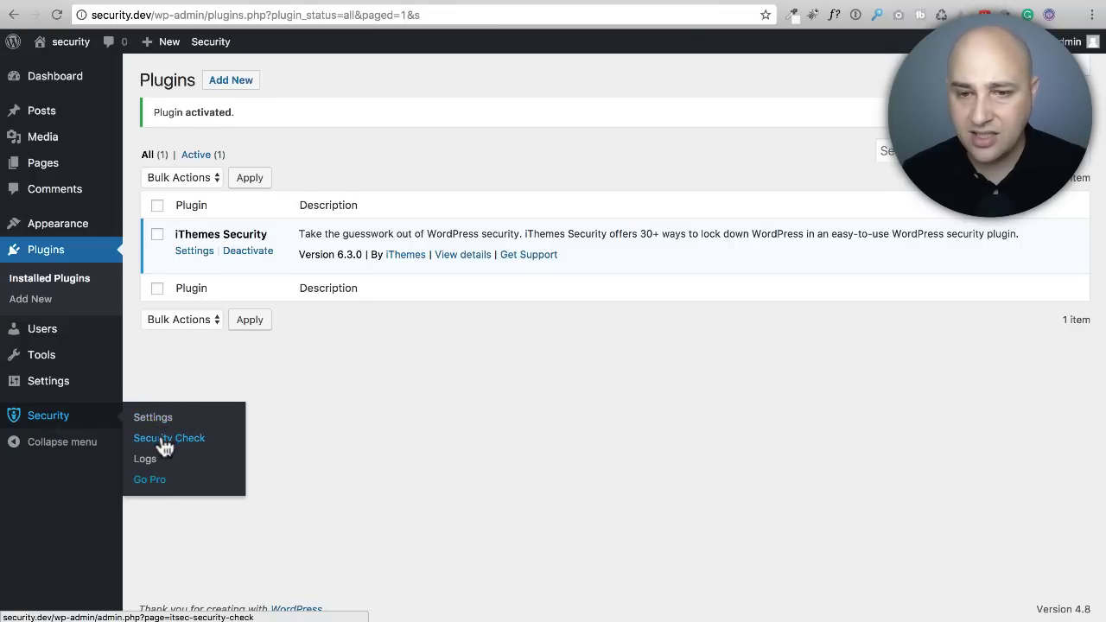
{"action": "left_click", "coordinate": [45, 419]}
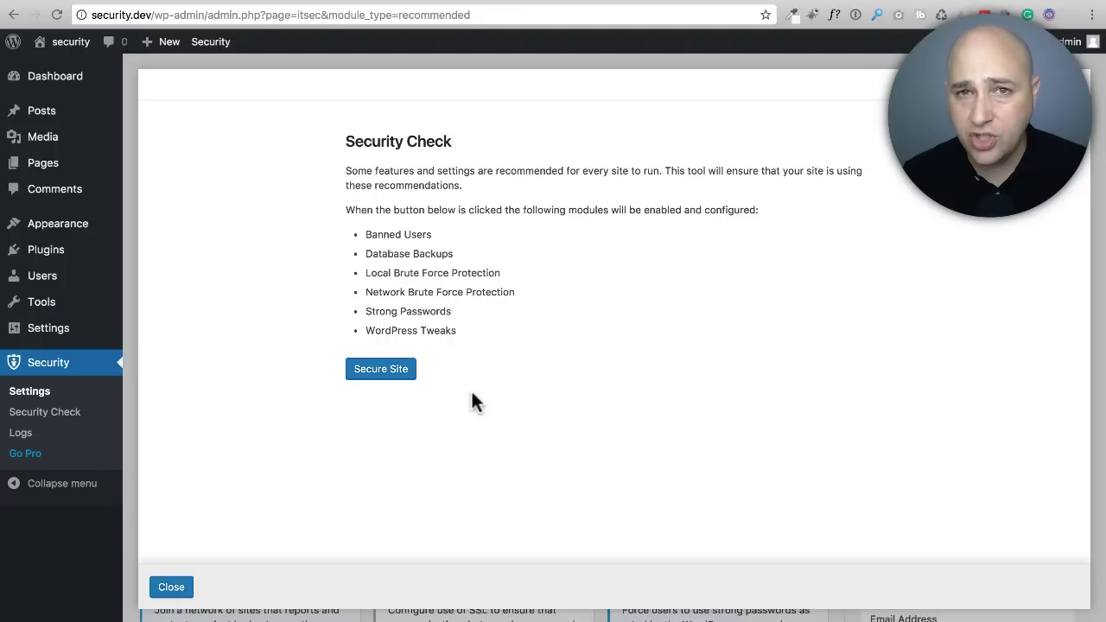
{"action": "left_click", "coordinate": [385, 371]}
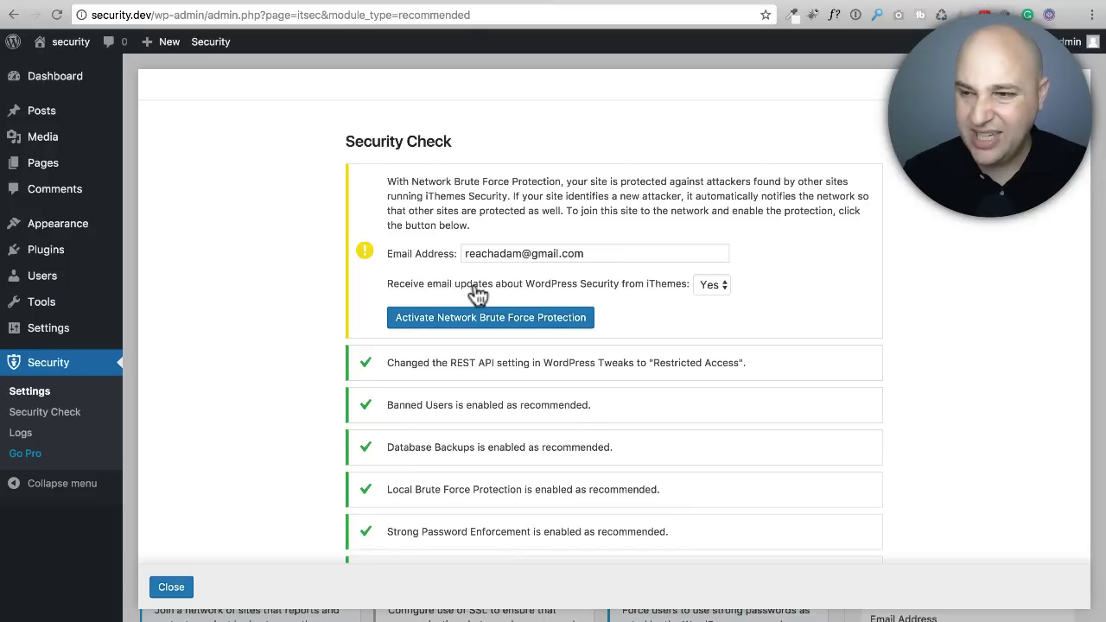
Try to activate Network Brute Force Protection with iThemes email updates set to No, then close the Security Check.
{"action": "left_click", "coordinate": [714, 286]}
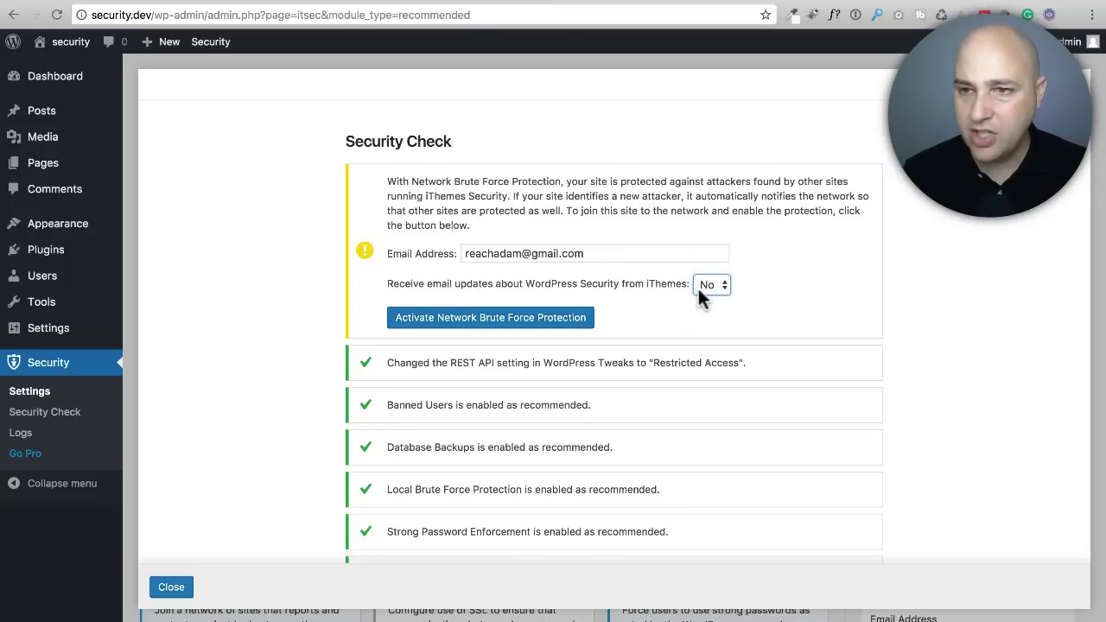
{"action": "left_click", "coordinate": [681, 303]}
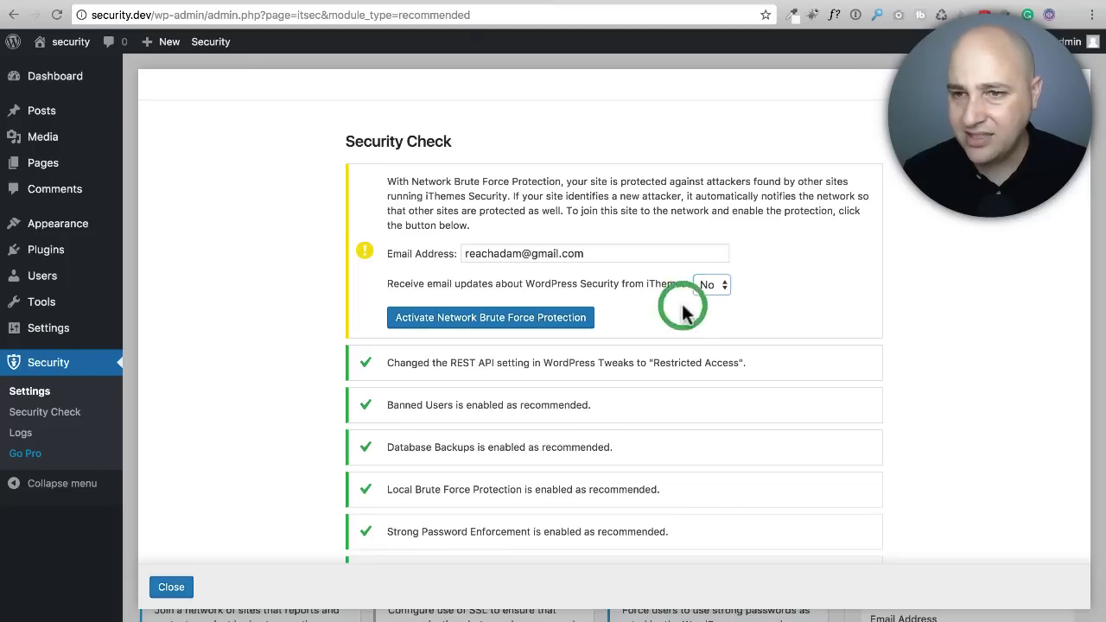
{"action": "left_click", "coordinate": [468, 320]}
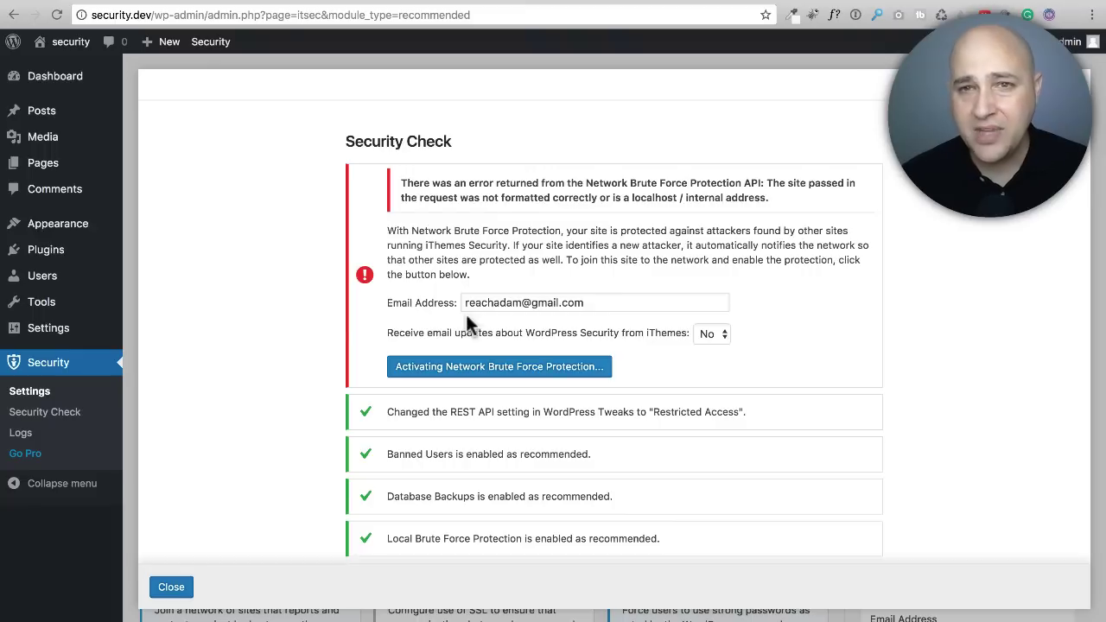
{"action": "scroll", "coordinate": [467, 323], "scroll_direction": "down", "scroll_amount": 3}
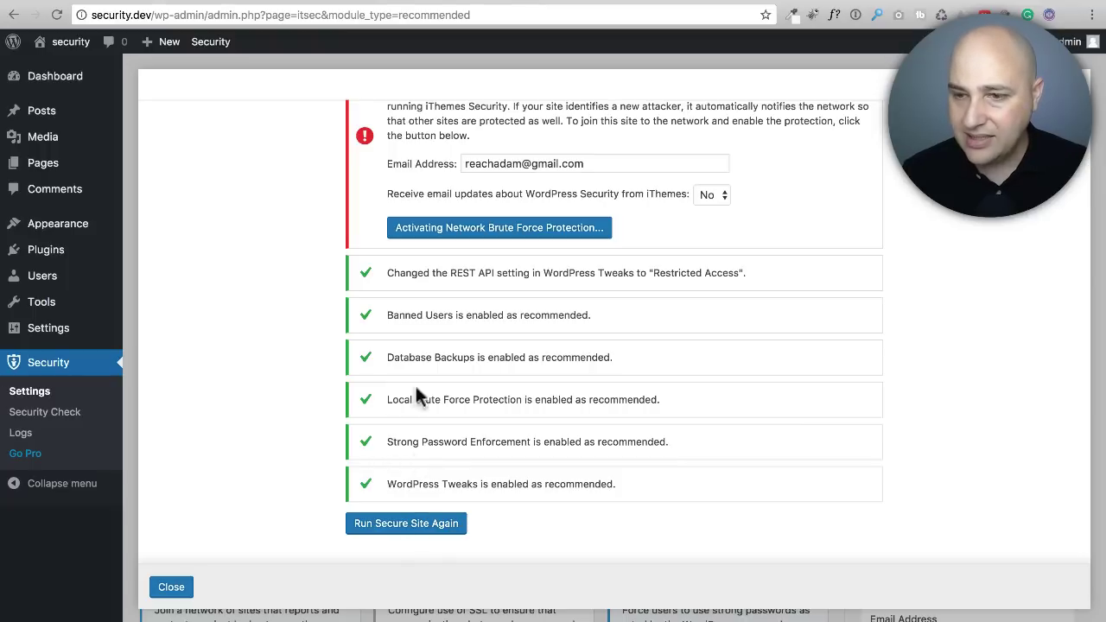
{"action": "left_click", "coordinate": [169, 588]}
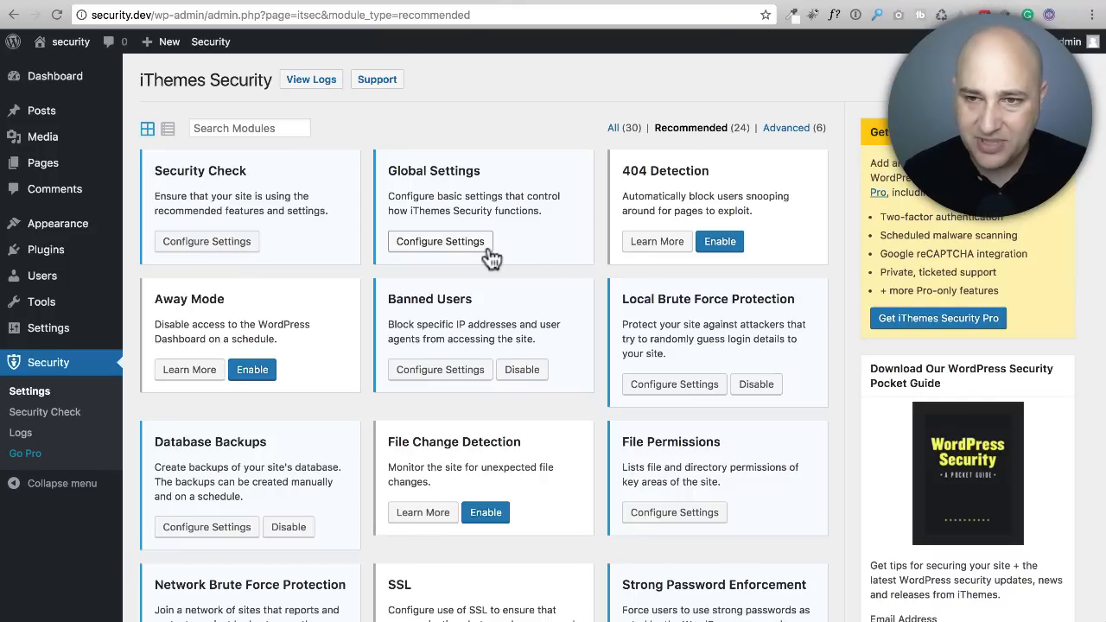
Display all iThemes Security modules in list view and look through them, including the Pro-only ones.
{"action": "left_click", "coordinate": [167, 131]}
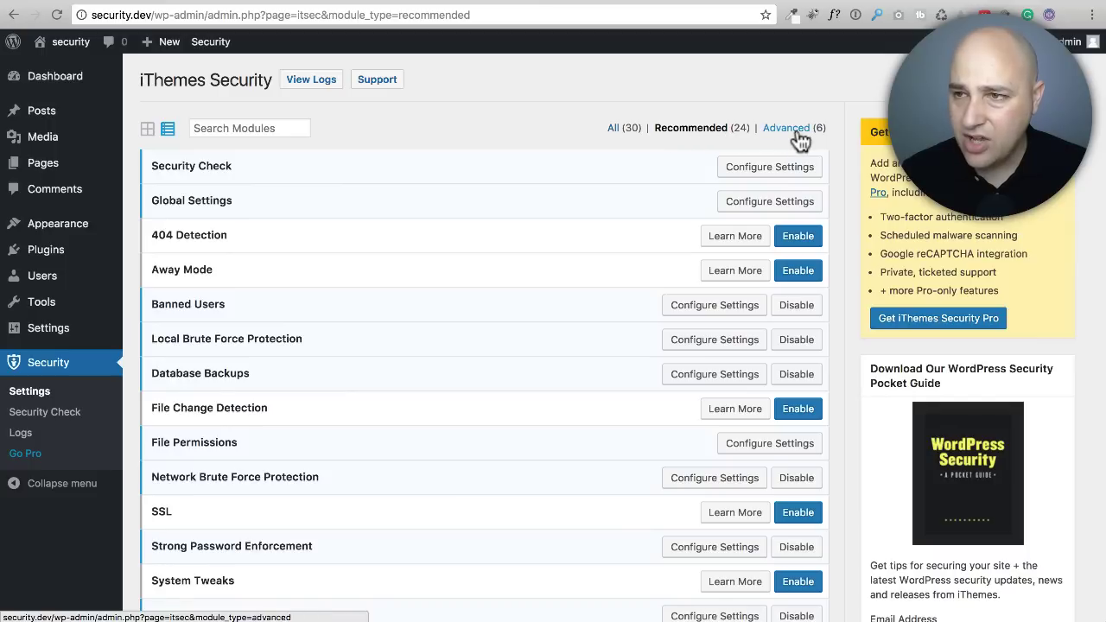
{"action": "left_click", "coordinate": [616, 132]}
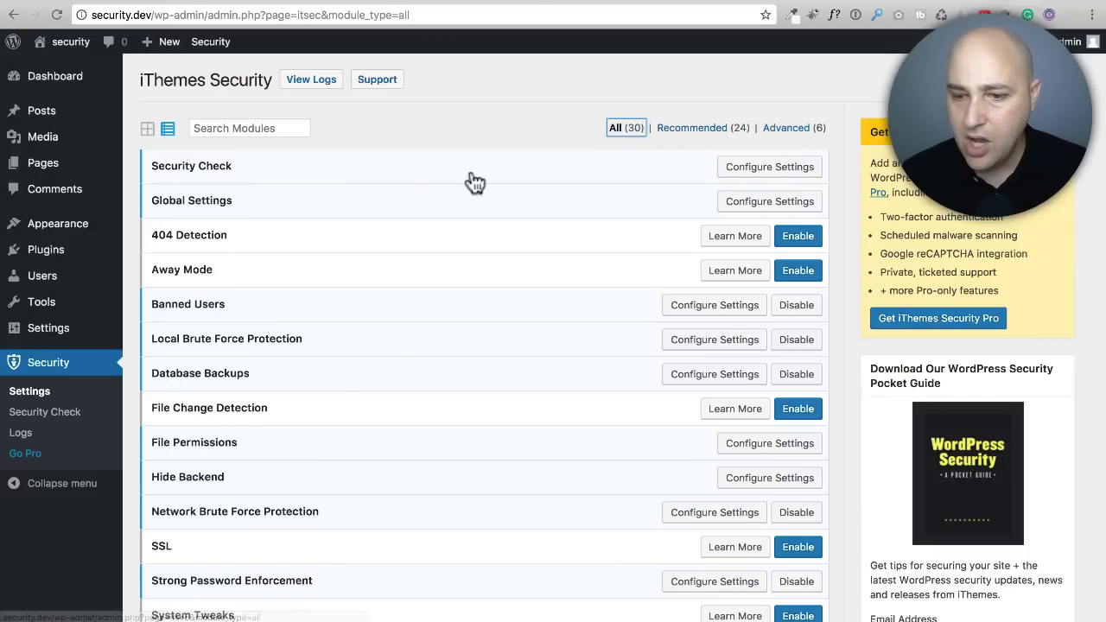
{"action": "scroll", "coordinate": [432, 188], "scroll_direction": "down", "scroll_amount": 10}
{"action": "scroll", "coordinate": [438, 190], "scroll_direction": "down", "scroll_amount": 2}
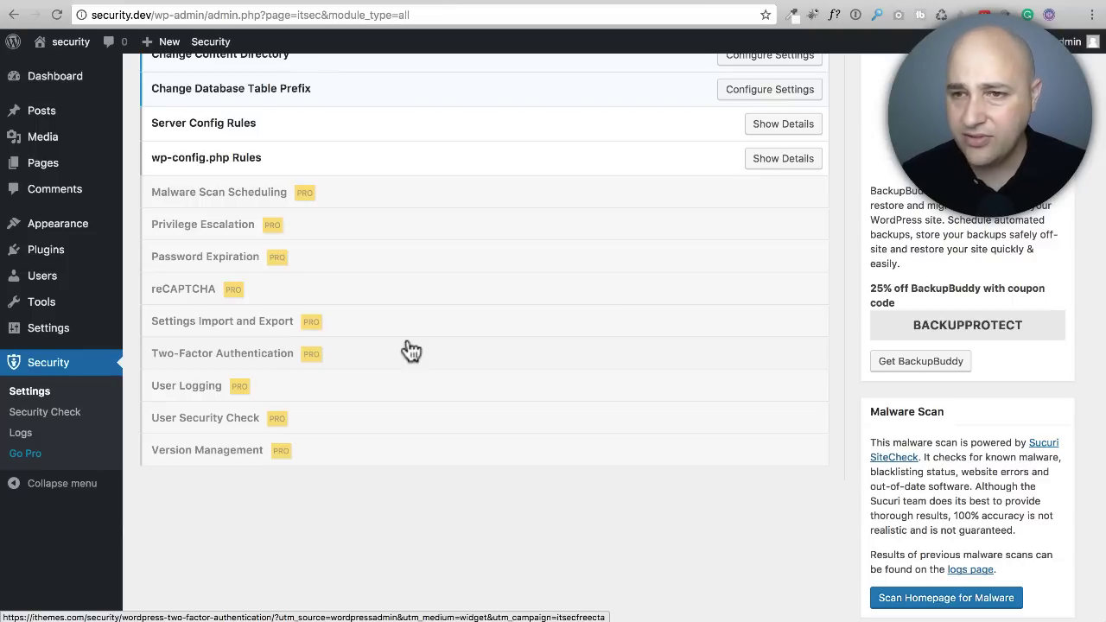
{"action": "scroll", "coordinate": [432, 346], "scroll_direction": "up", "scroll_amount": 10}
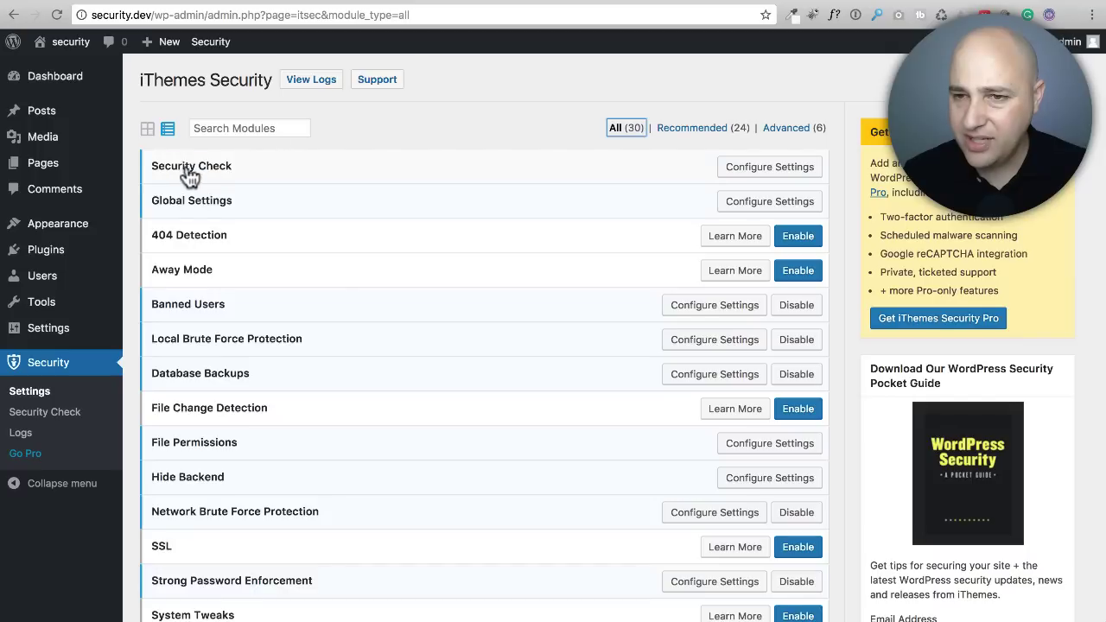
Review the Security Check module's results in the module list and close its settings.
{"action": "left_click", "coordinate": [762, 173]}
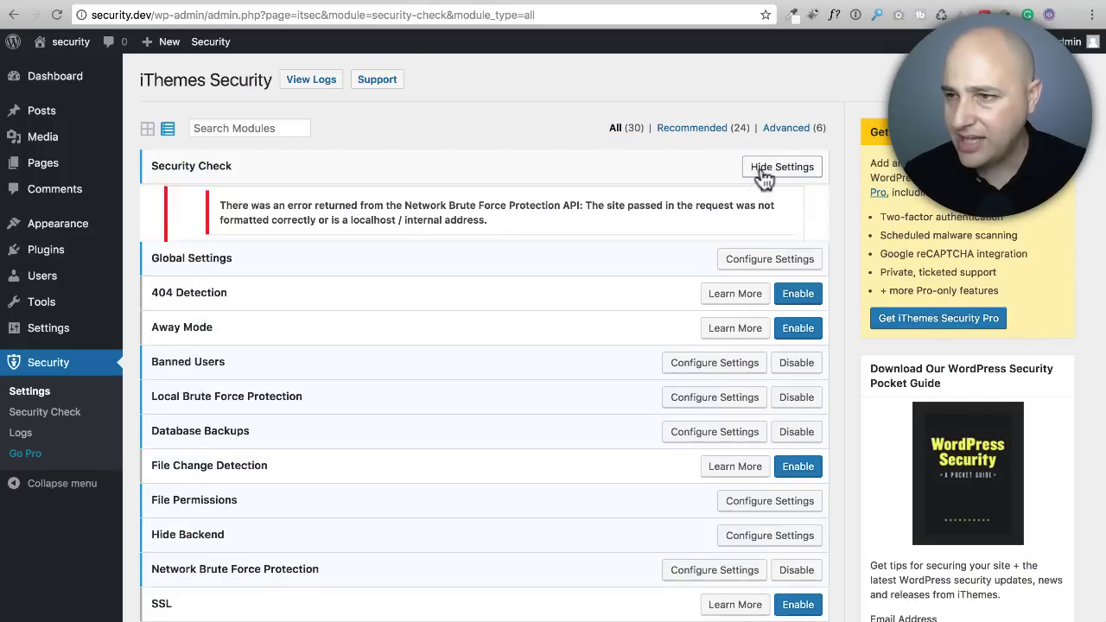
{"action": "scroll", "coordinate": [449, 248], "scroll_direction": "down", "scroll_amount": 5}
{"action": "scroll", "coordinate": [451, 248], "scroll_direction": "up", "scroll_amount": 3}
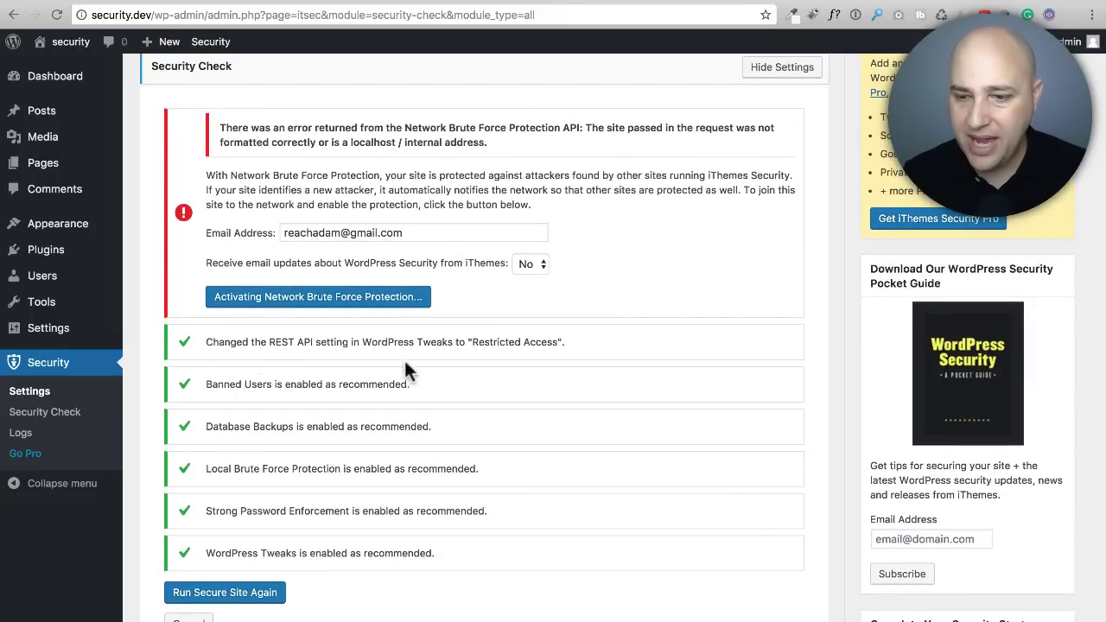
{"action": "scroll", "coordinate": [408, 370], "scroll_direction": "down", "scroll_amount": 3}
{"action": "left_click", "coordinate": [195, 509]}
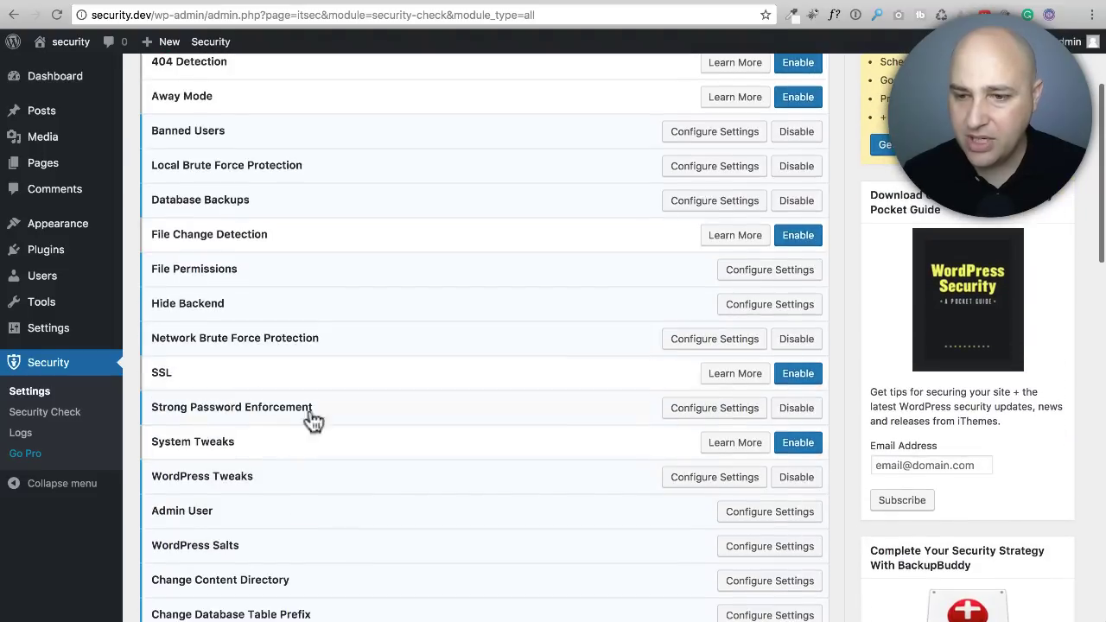
{"action": "scroll", "coordinate": [452, 271], "scroll_direction": "up", "scroll_amount": 5}
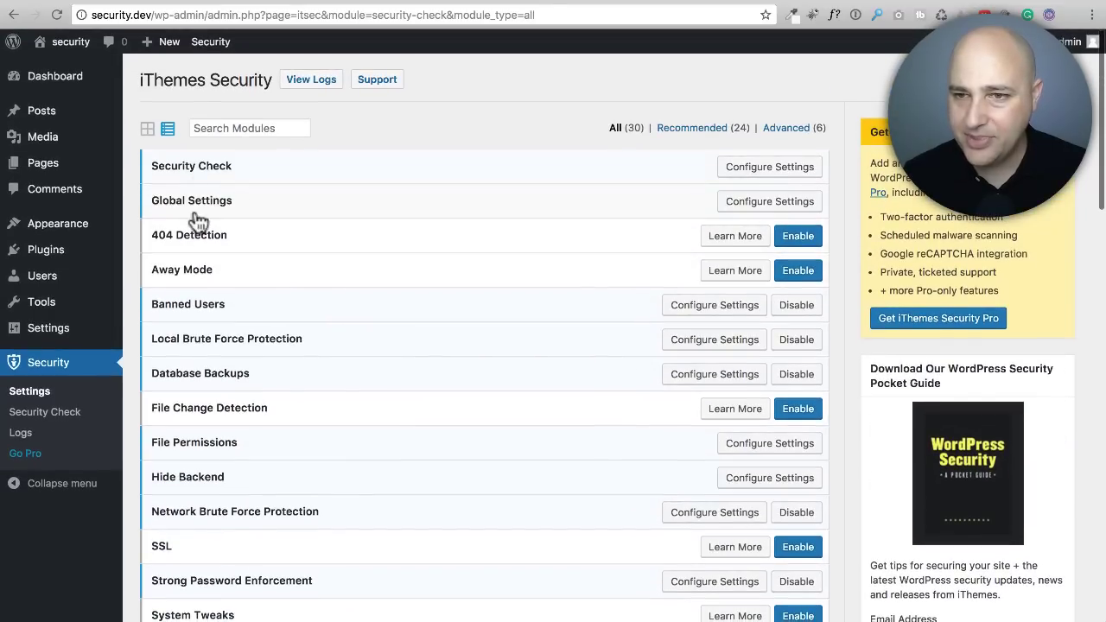
Open the Global Settings module and review its file-writing permission, notification email, digest email and backup delivery email options.
{"action": "left_click", "coordinate": [748, 203]}
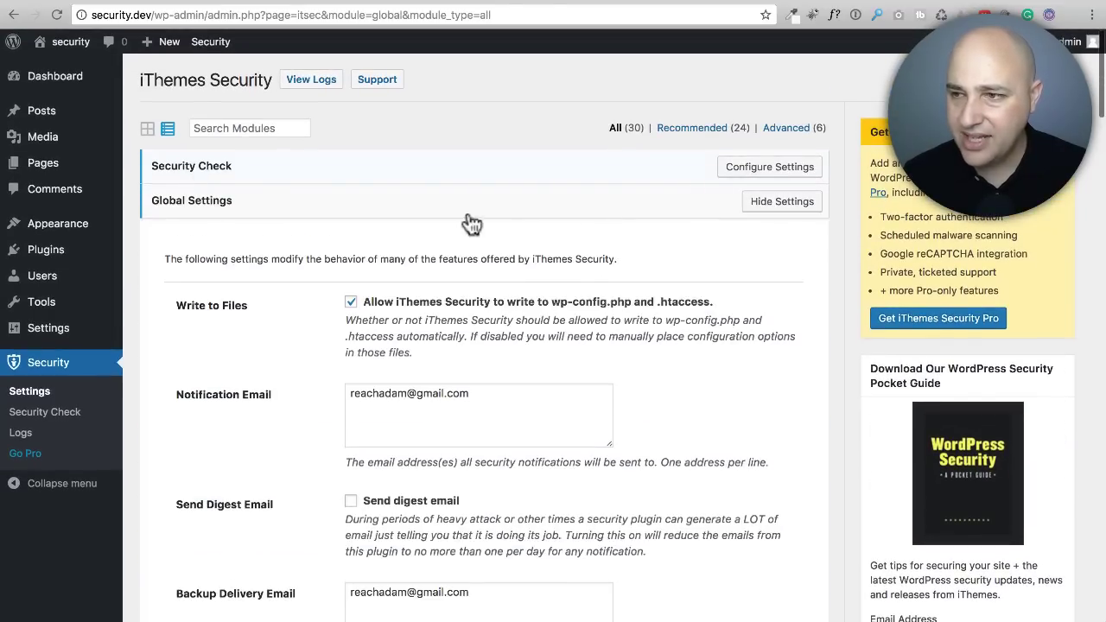
{"action": "scroll", "coordinate": [286, 279], "scroll_direction": "down", "scroll_amount": 3}
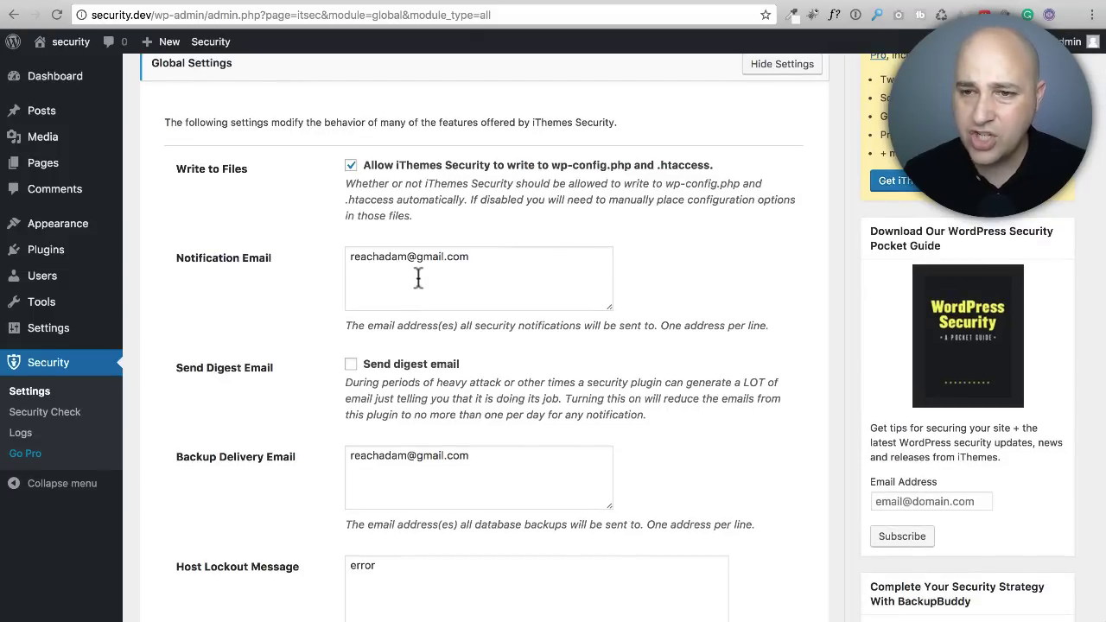
{"action": "triple_click", "coordinate": [481, 262]}
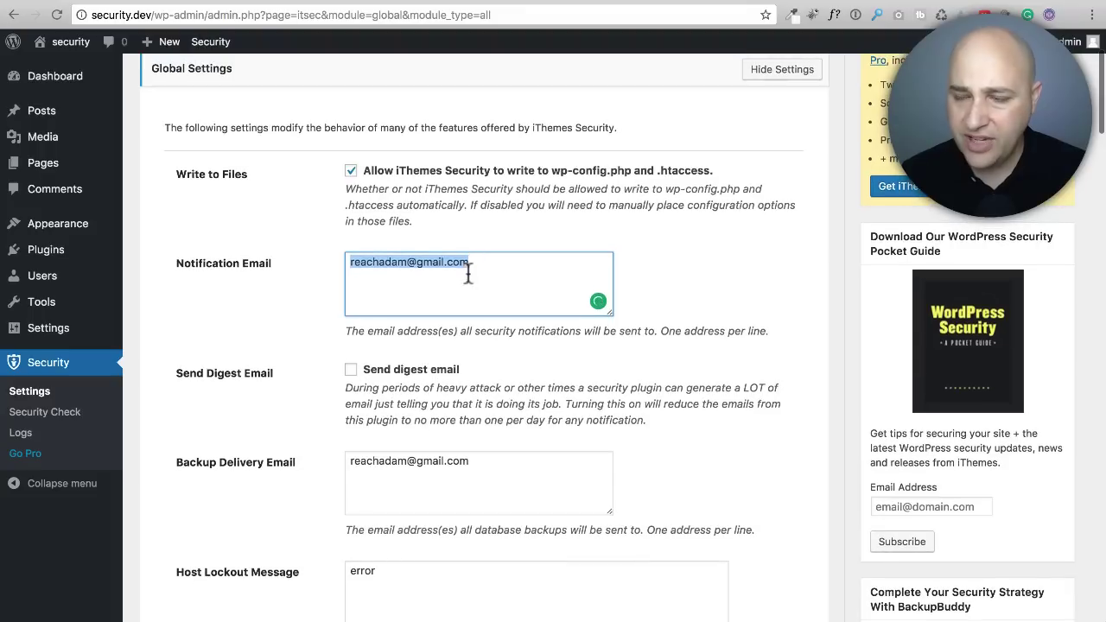
{"action": "left_click", "coordinate": [291, 302]}
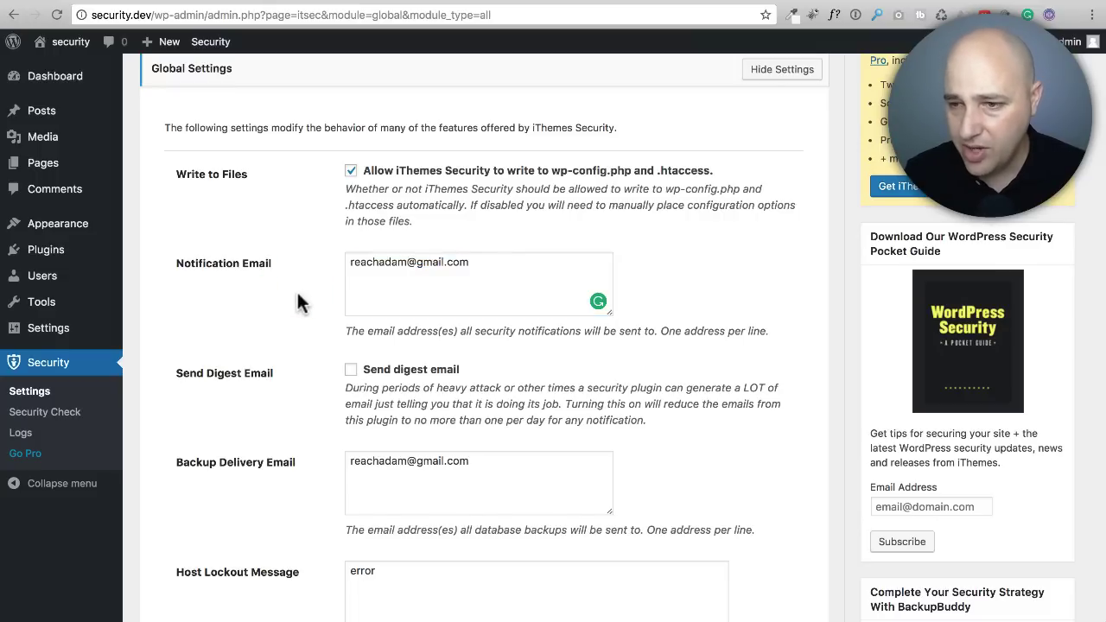
{"action": "scroll", "coordinate": [302, 299], "scroll_direction": "down", "scroll_amount": 3}
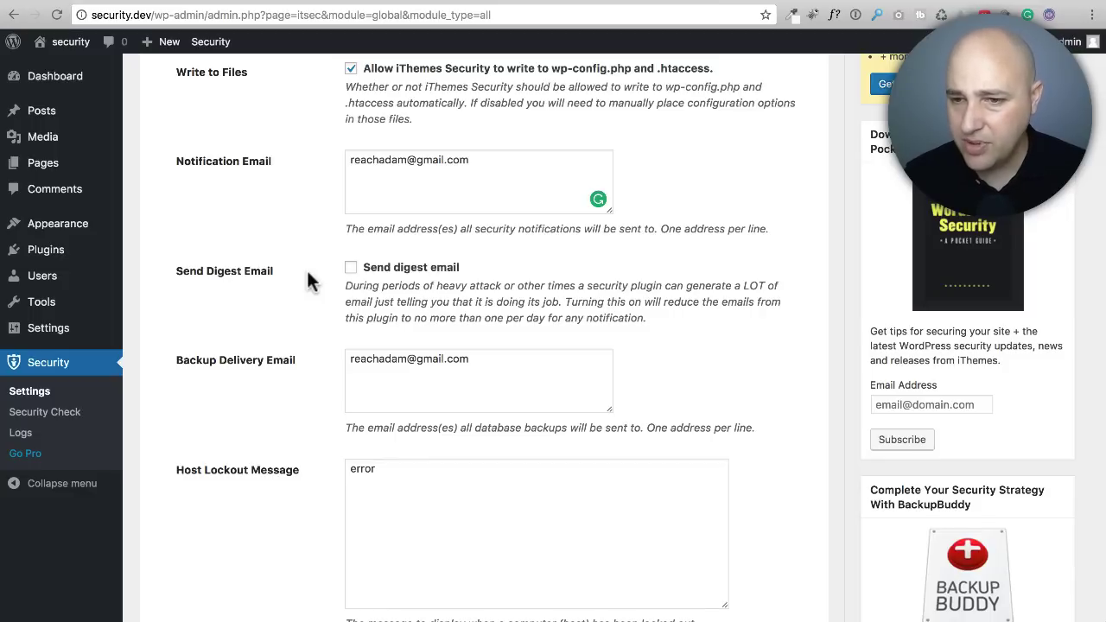
{"action": "scroll", "coordinate": [313, 269], "scroll_direction": "down", "scroll_amount": 5}
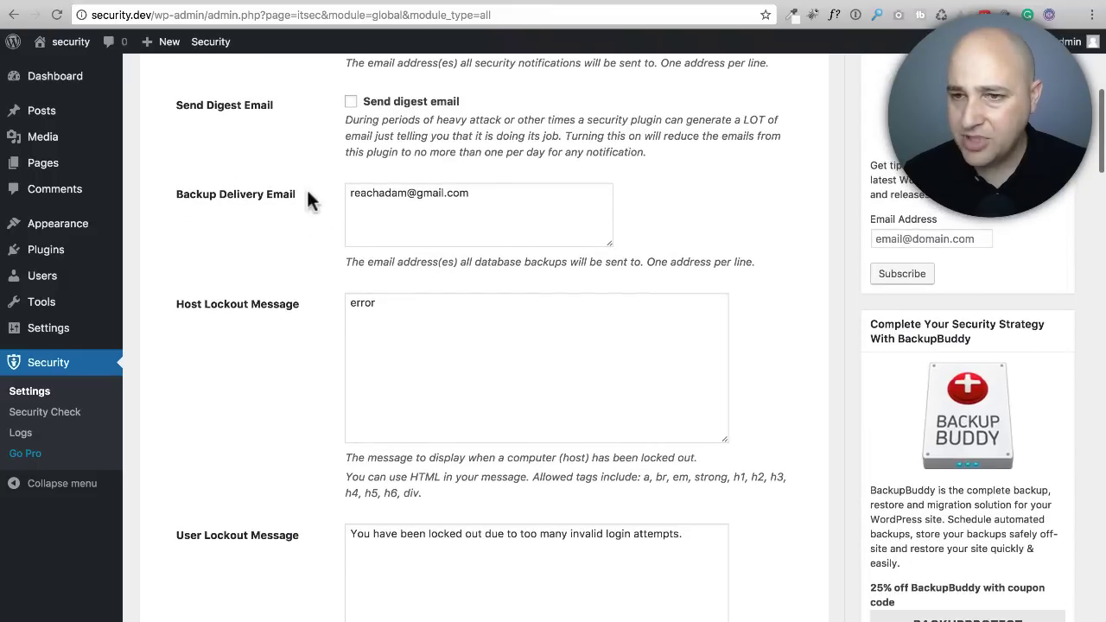
{"action": "triple_click", "coordinate": [494, 191]}
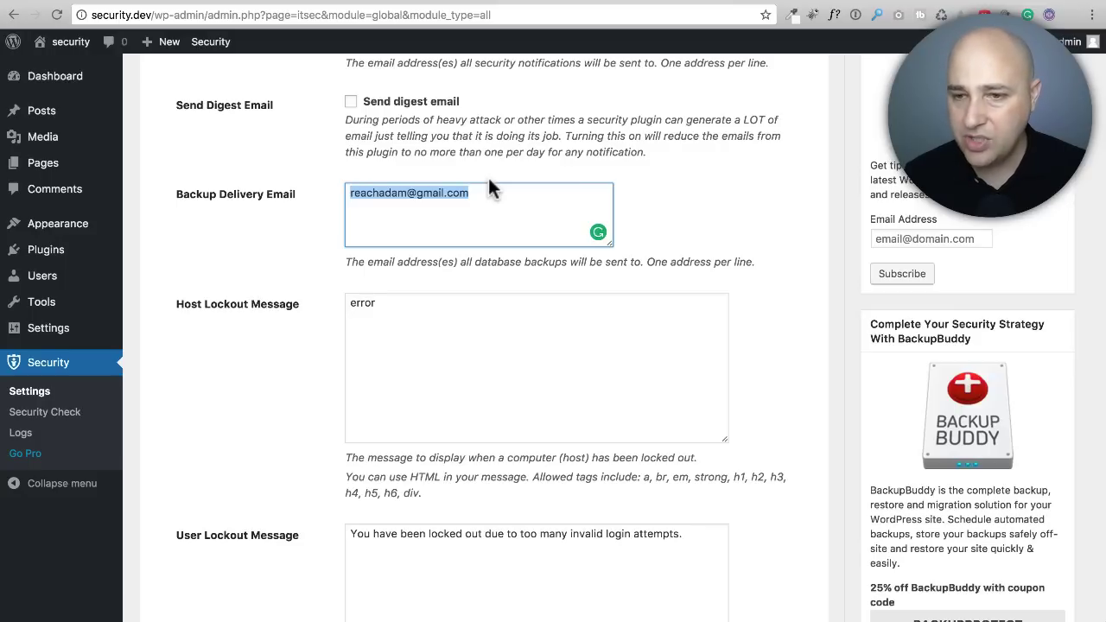
{"action": "left_click", "coordinate": [302, 247]}
Review the host, user and community lockout messages in the Global Settings.
{"action": "scroll", "coordinate": [309, 245], "scroll_direction": "down", "scroll_amount": 3}
{"action": "scroll", "coordinate": [310, 237], "scroll_direction": "down", "scroll_amount": 2}
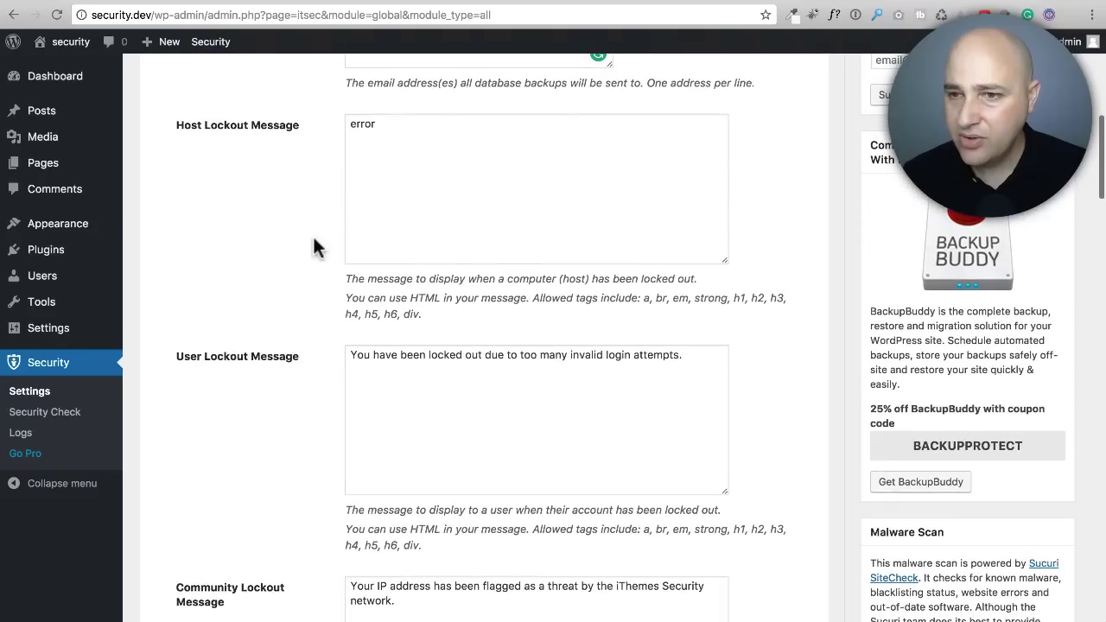
{"action": "scroll", "coordinate": [314, 247], "scroll_direction": "down", "scroll_amount": 1}
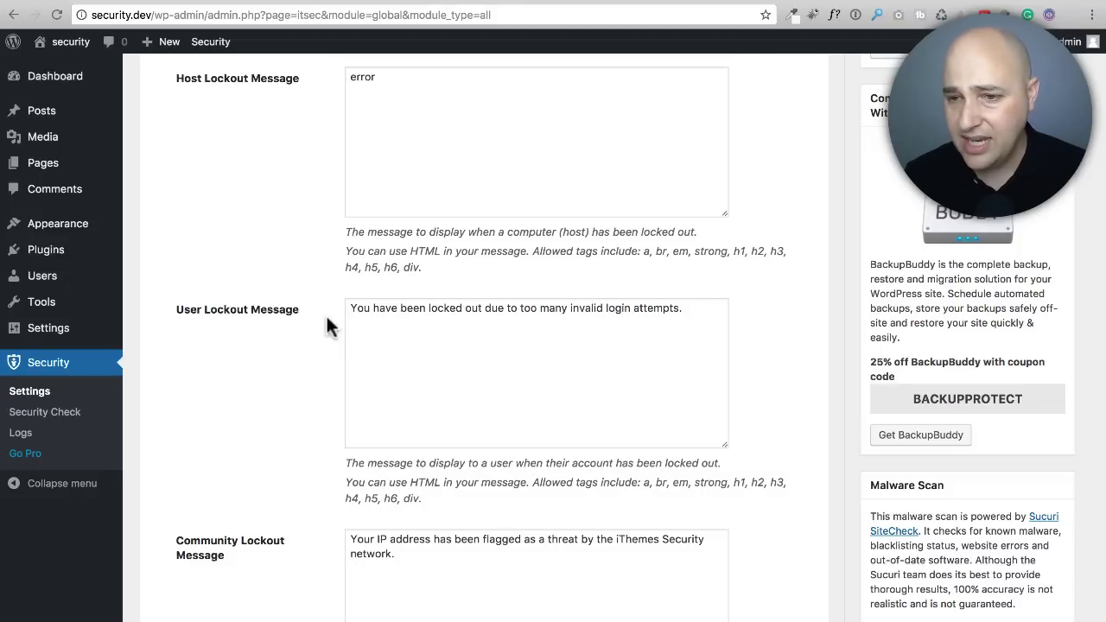
{"action": "left_click", "coordinate": [705, 320]}
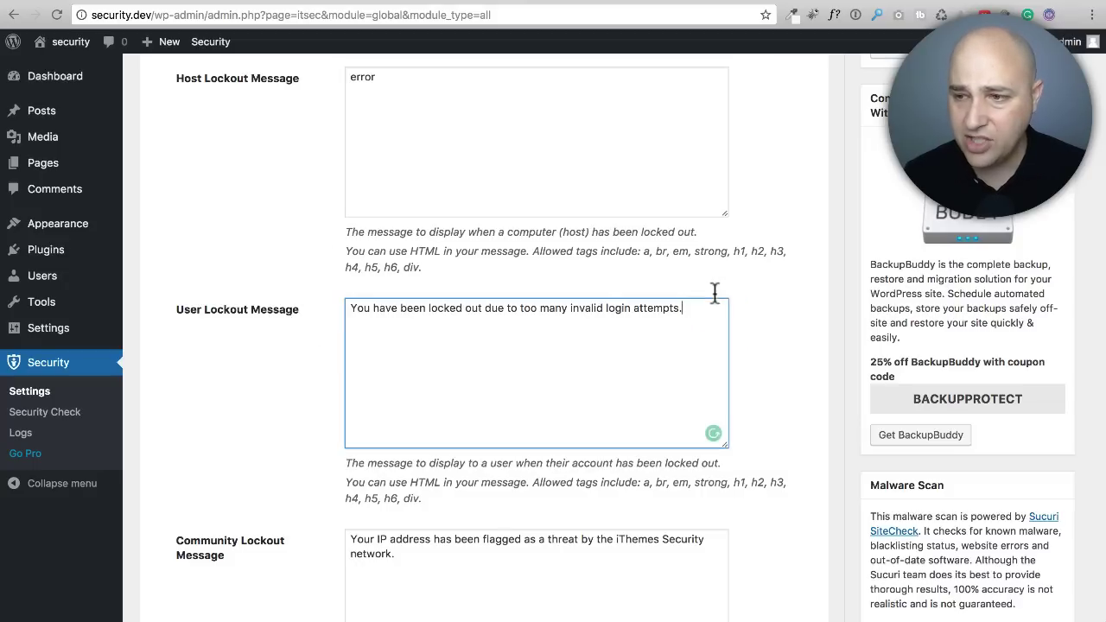
{"action": "key", "text": "super+a"}
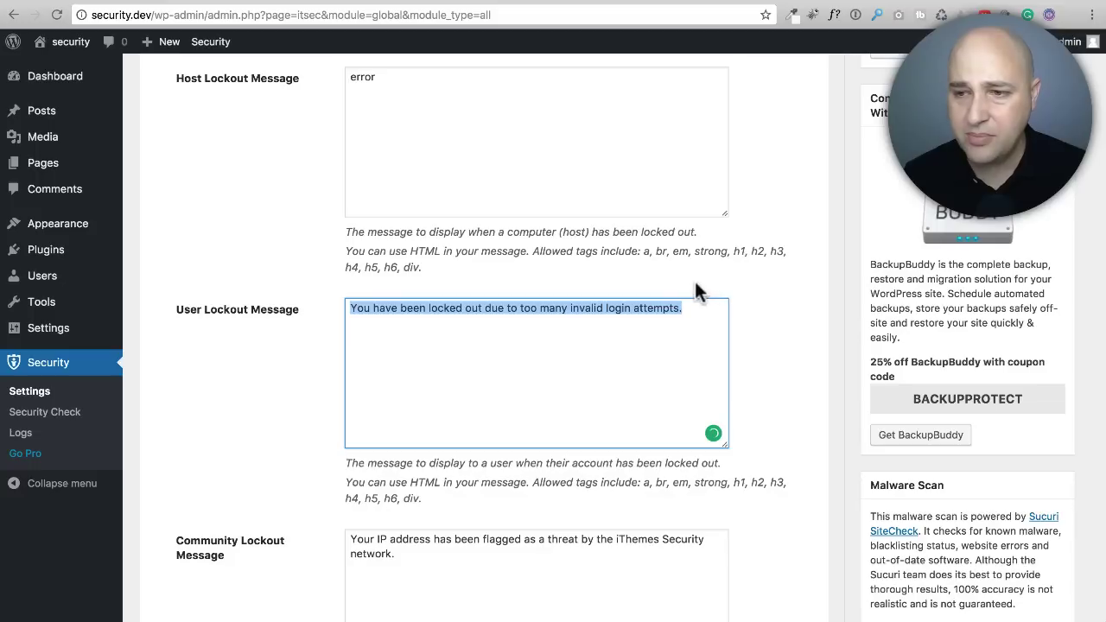
{"action": "scroll", "coordinate": [315, 299], "scroll_direction": "down", "scroll_amount": 4}
{"action": "left_click", "coordinate": [326, 291]}
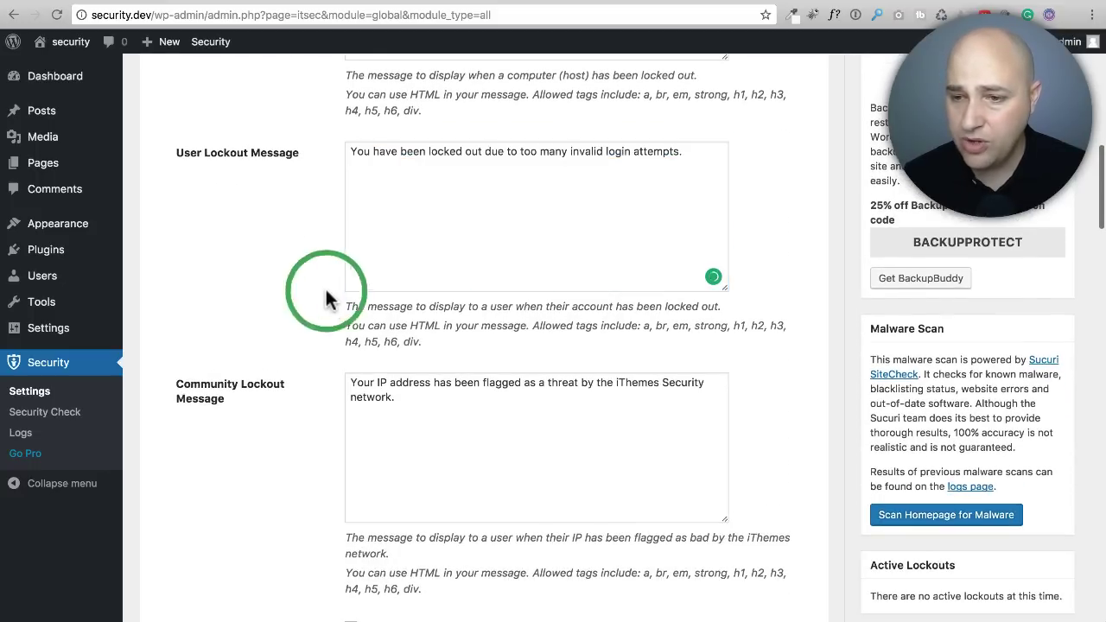
{"action": "scroll", "coordinate": [366, 242], "scroll_direction": "down", "scroll_amount": 5}
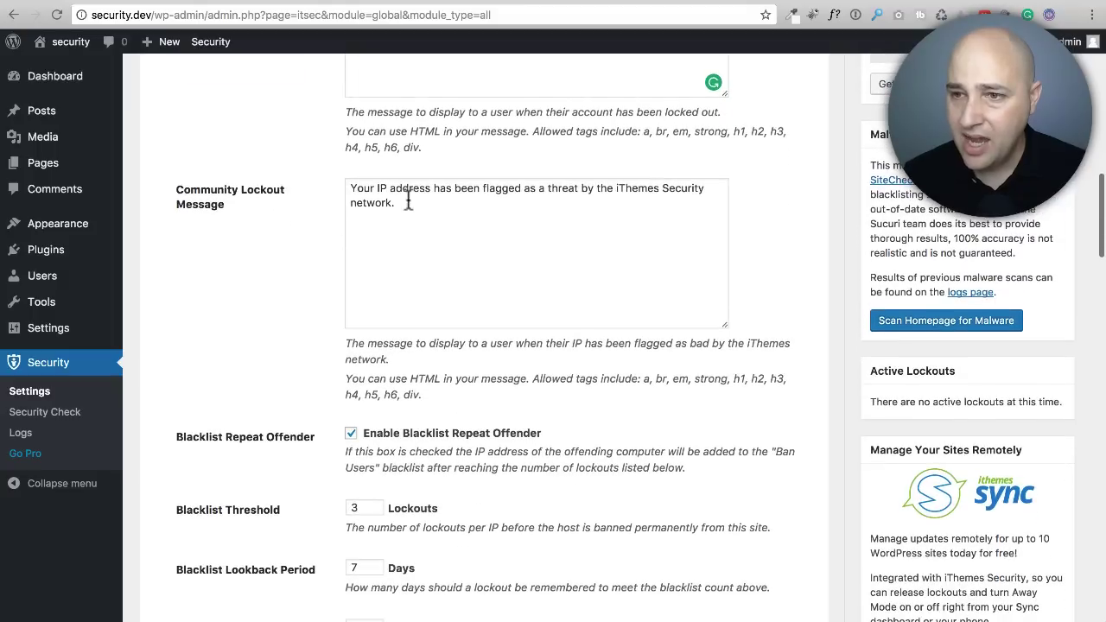
{"action": "left_click_drag", "start_coordinate": [420, 203], "coordinate": [338, 172]}
{"action": "left_click", "coordinate": [334, 210]}
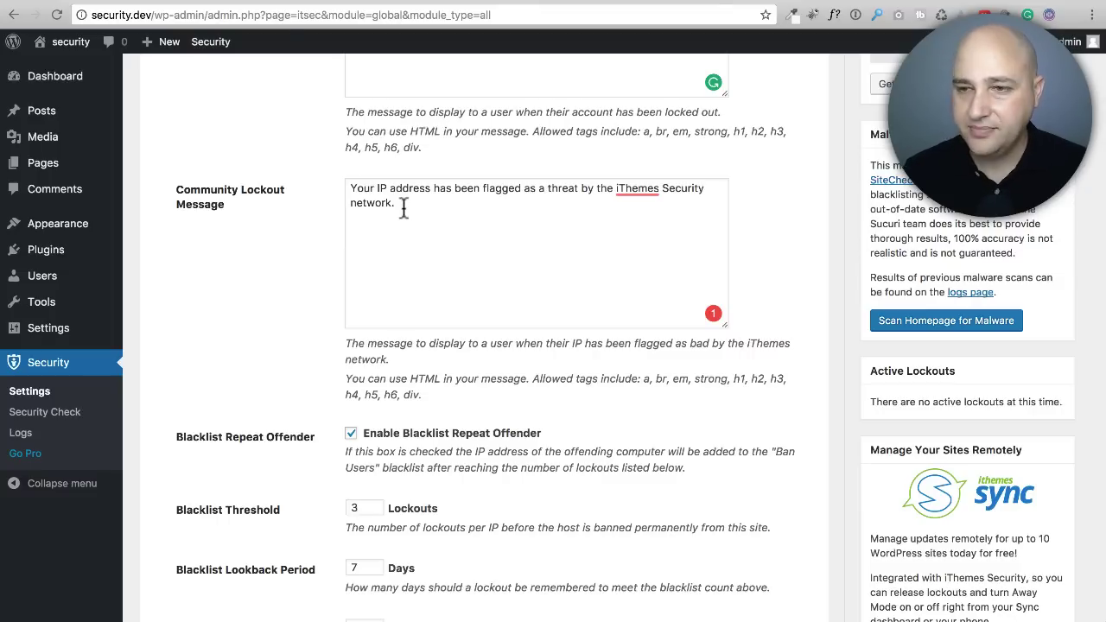
Examine the blacklist repeat offender, threshold and lookback period settings along with the lockout period.
{"action": "scroll", "coordinate": [403, 210], "scroll_direction": "down", "scroll_amount": 6}
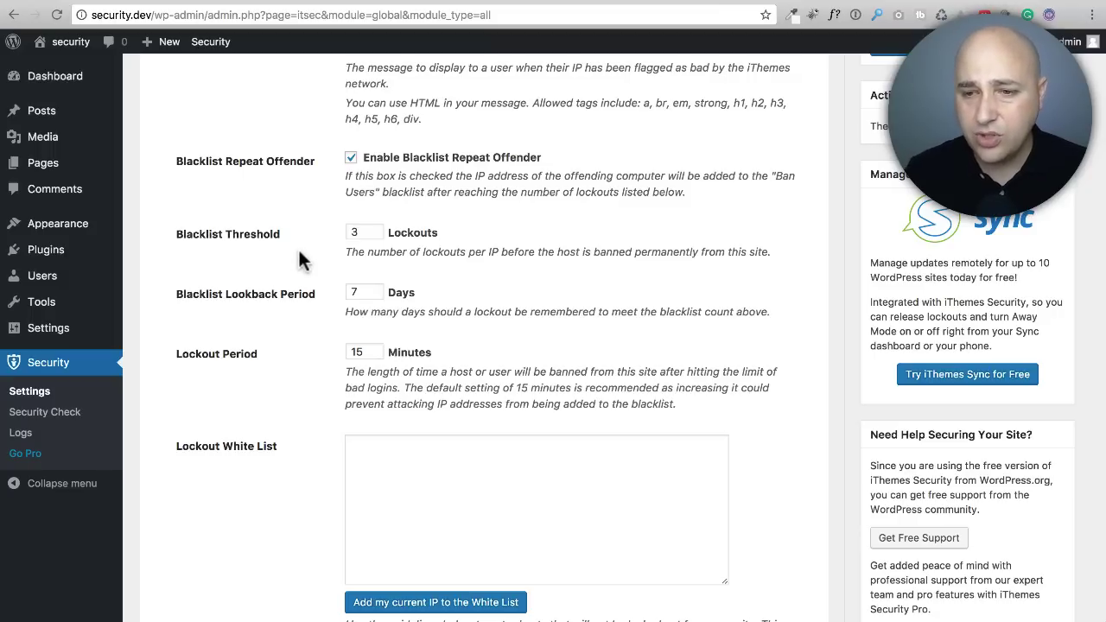
{"action": "scroll", "coordinate": [299, 259], "scroll_direction": "down", "scroll_amount": 3}
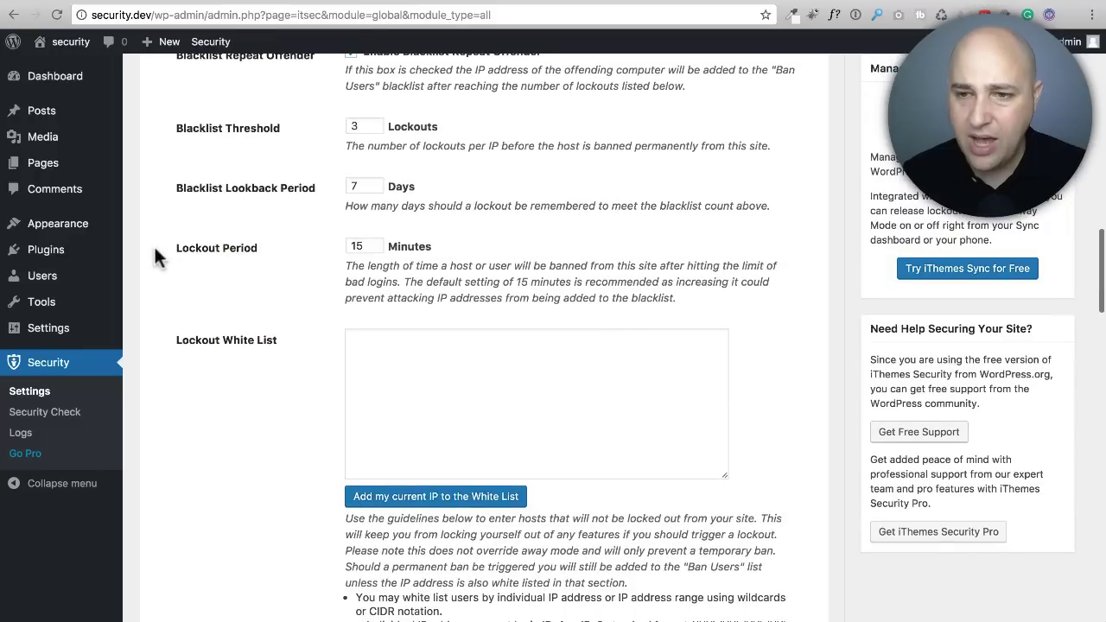
{"action": "left_click_drag", "start_coordinate": [197, 259], "coordinate": [284, 242]}
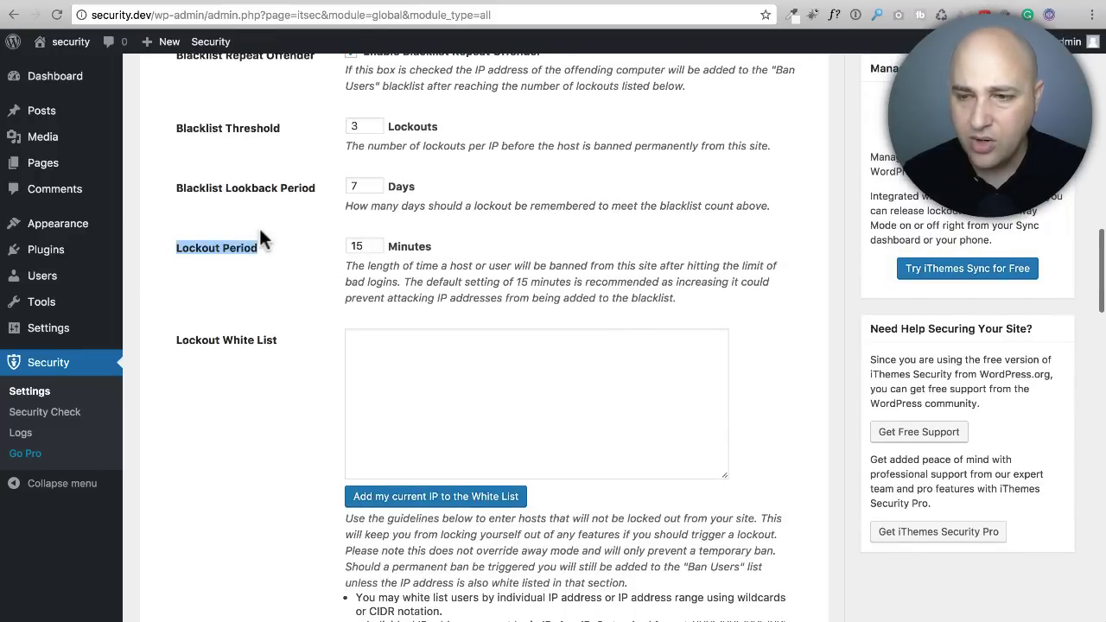
{"action": "scroll", "coordinate": [260, 233], "scroll_direction": "down", "scroll_amount": 2}
{"action": "scroll", "coordinate": [279, 232], "scroll_direction": "up", "scroll_amount": 3}
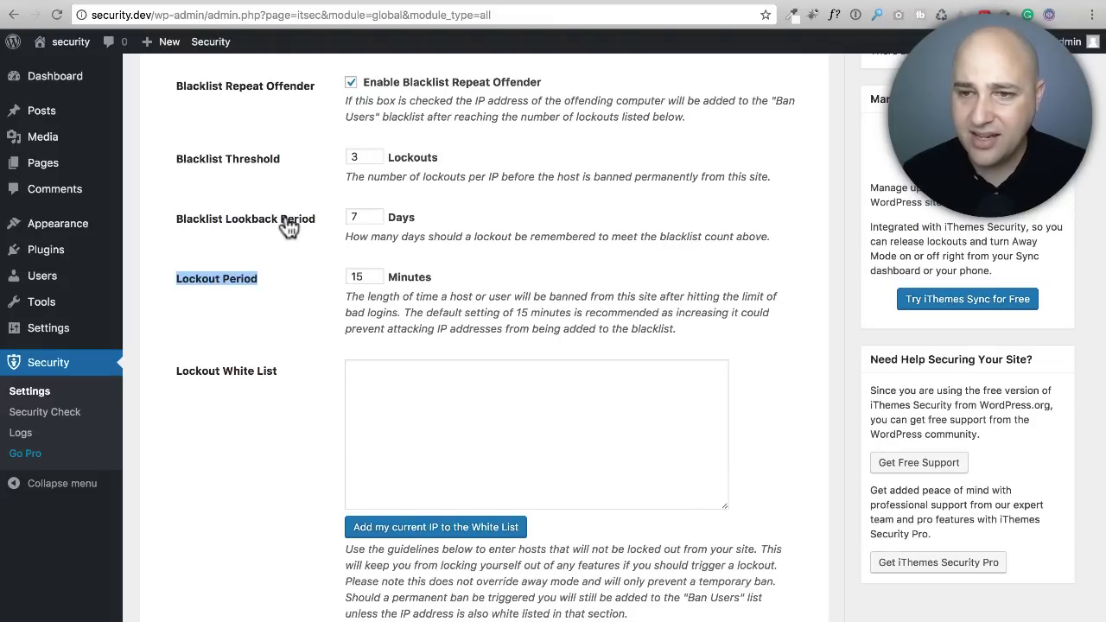
{"action": "left_click", "coordinate": [363, 216]}
{"action": "left_click_drag", "start_coordinate": [362, 216], "coordinate": [346, 212]}
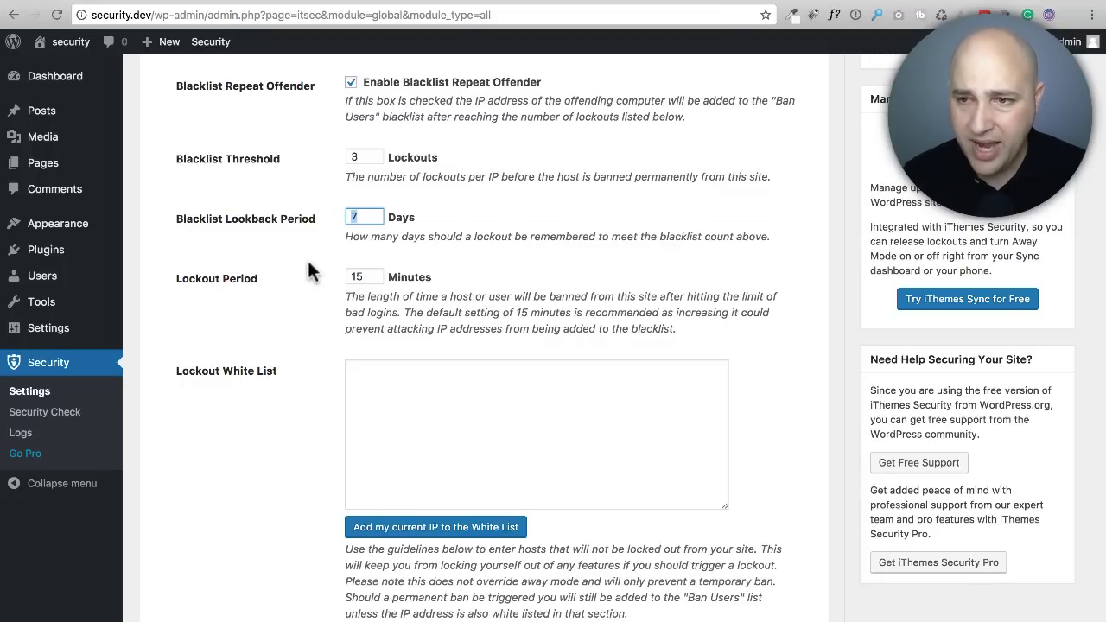
Look over the Lockout White List field and read its guidelines for entering IP addresses.
{"action": "scroll", "coordinate": [310, 271], "scroll_direction": "down", "scroll_amount": 1}
{"action": "scroll", "coordinate": [311, 271], "scroll_direction": "down", "scroll_amount": 2}
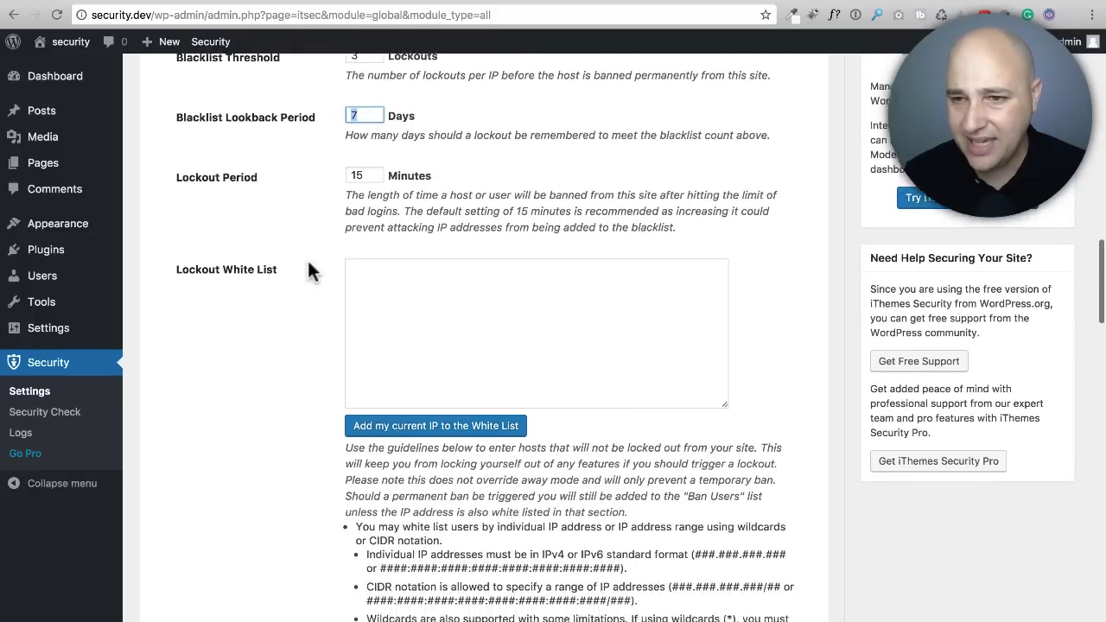
{"action": "scroll", "coordinate": [309, 268], "scroll_direction": "down", "scroll_amount": 2}
{"action": "scroll", "coordinate": [309, 263], "scroll_direction": "down", "scroll_amount": 2}
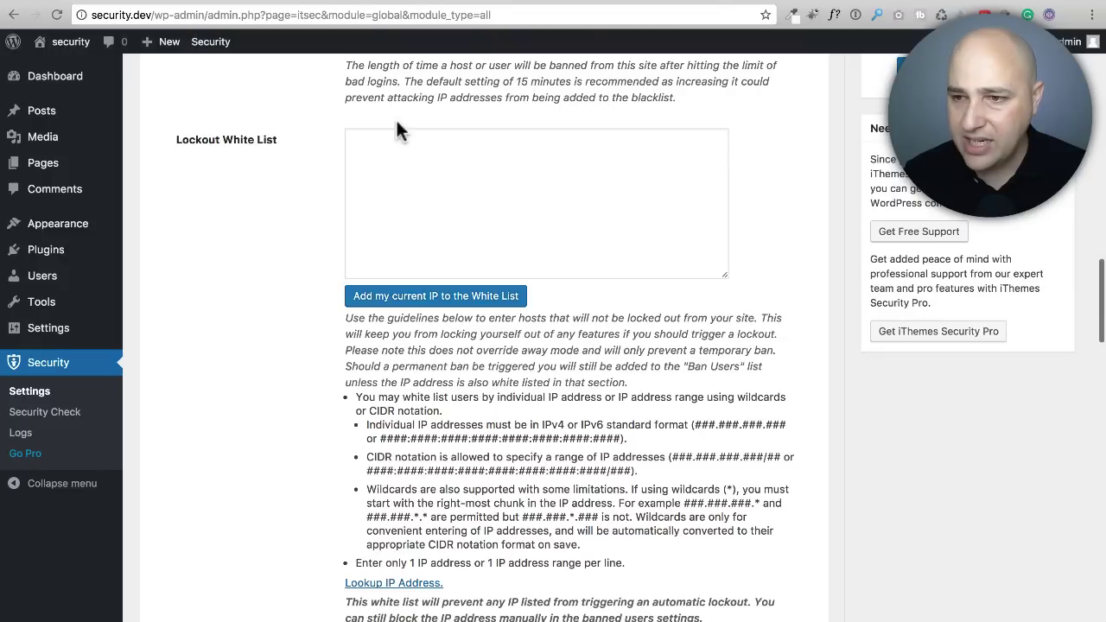
{"action": "left_click", "coordinate": [391, 142]}
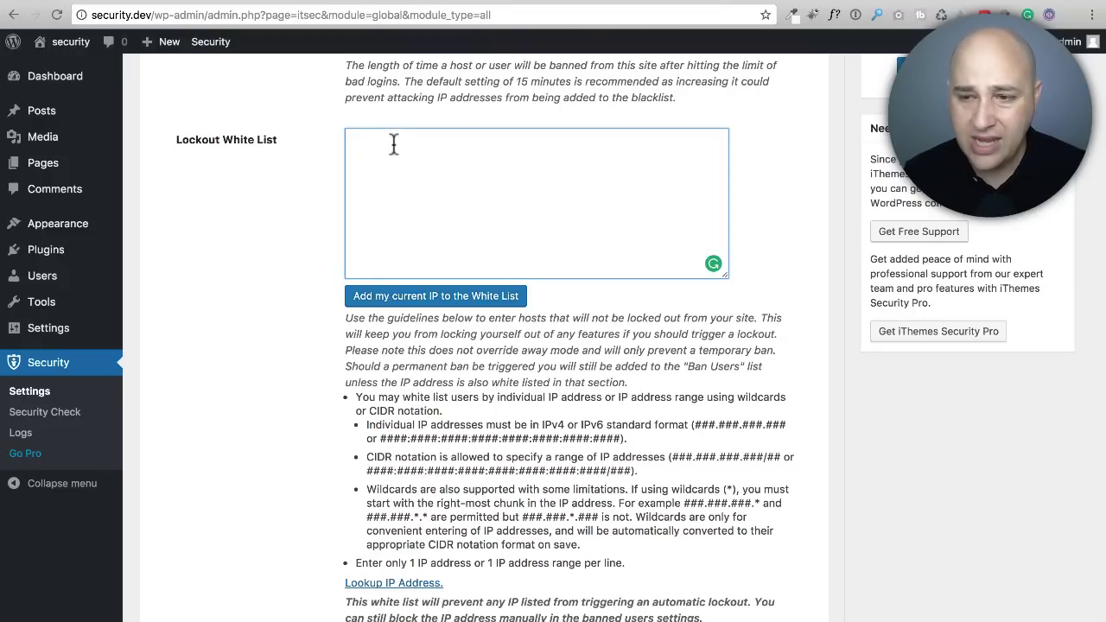
{"action": "scroll", "coordinate": [321, 188], "scroll_direction": "down", "scroll_amount": 6}
{"action": "scroll", "coordinate": [323, 185], "scroll_direction": "up", "scroll_amount": 2}
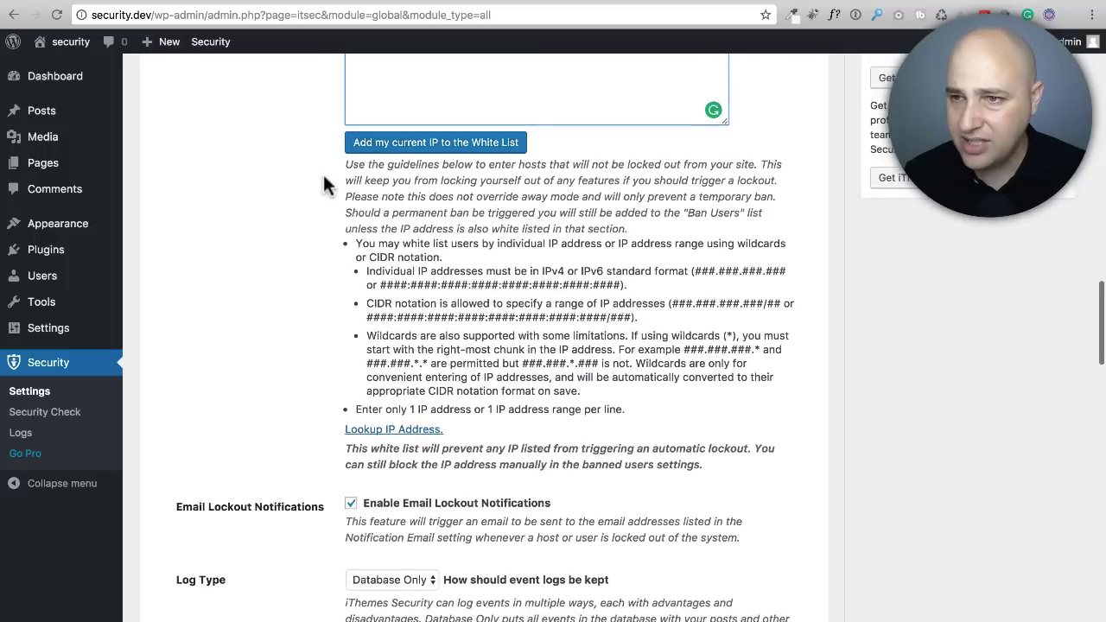
{"action": "left_click_drag", "start_coordinate": [349, 164], "coordinate": [622, 464]}
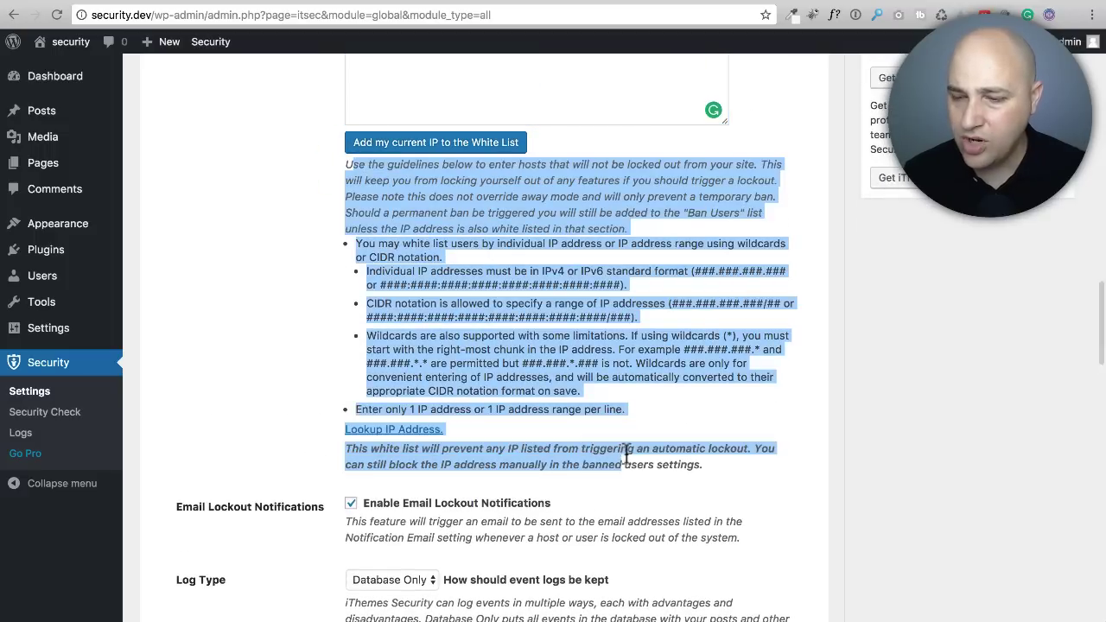
{"action": "left_click", "coordinate": [283, 285]}
Turn off Email Lockout Notifications in the Global Settings.
{"action": "scroll", "coordinate": [307, 292], "scroll_direction": "down", "scroll_amount": 5}
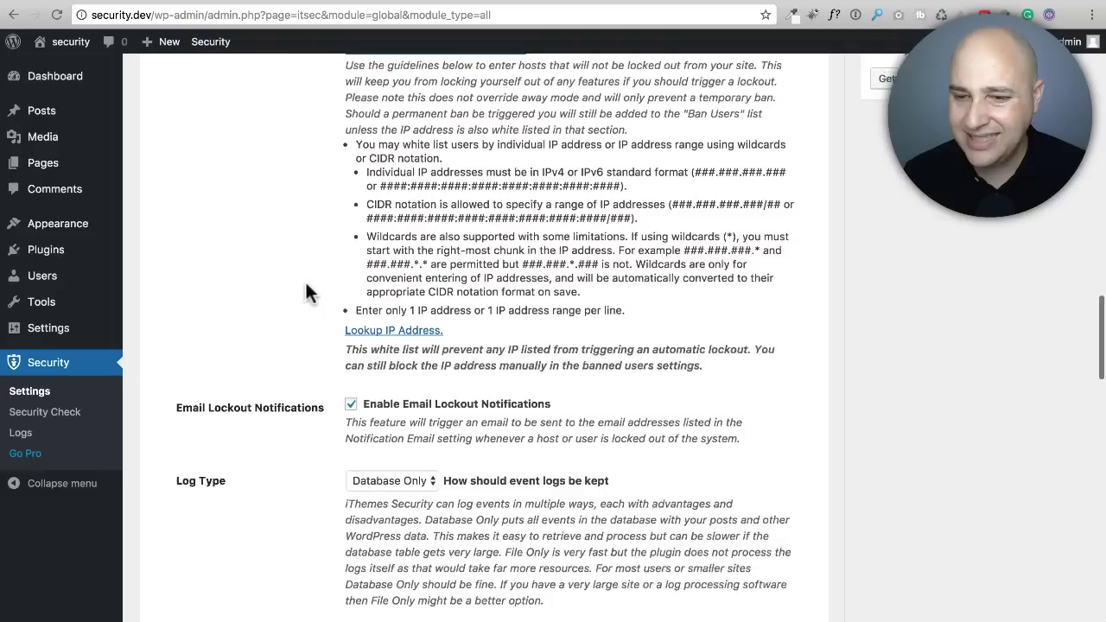
{"action": "scroll", "coordinate": [307, 292], "scroll_direction": "down", "scroll_amount": 2}
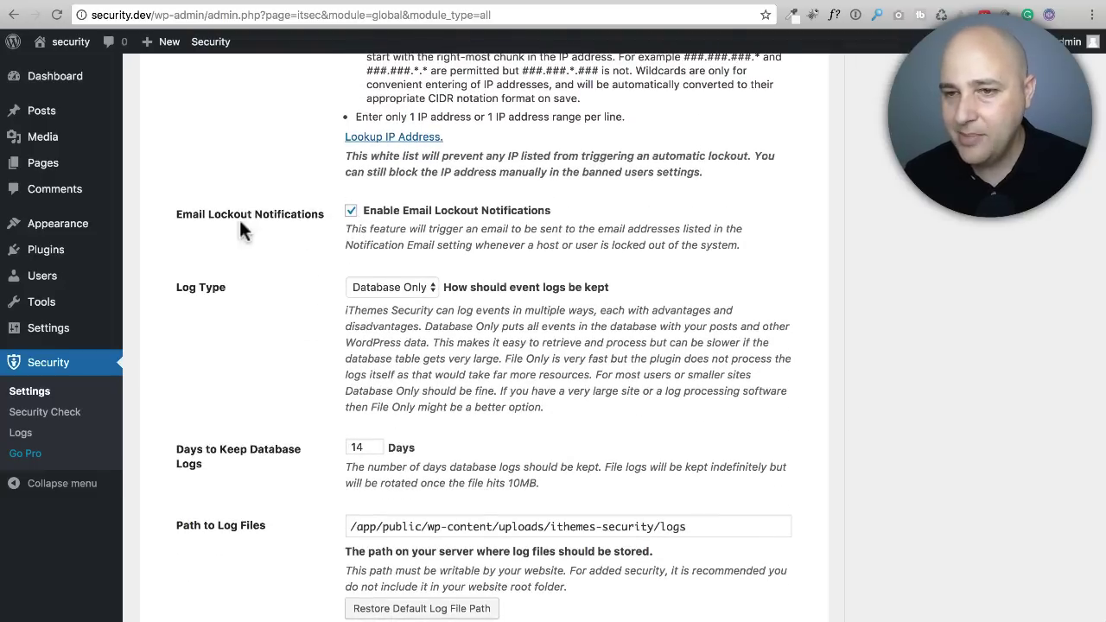
{"action": "left_click", "coordinate": [354, 212]}
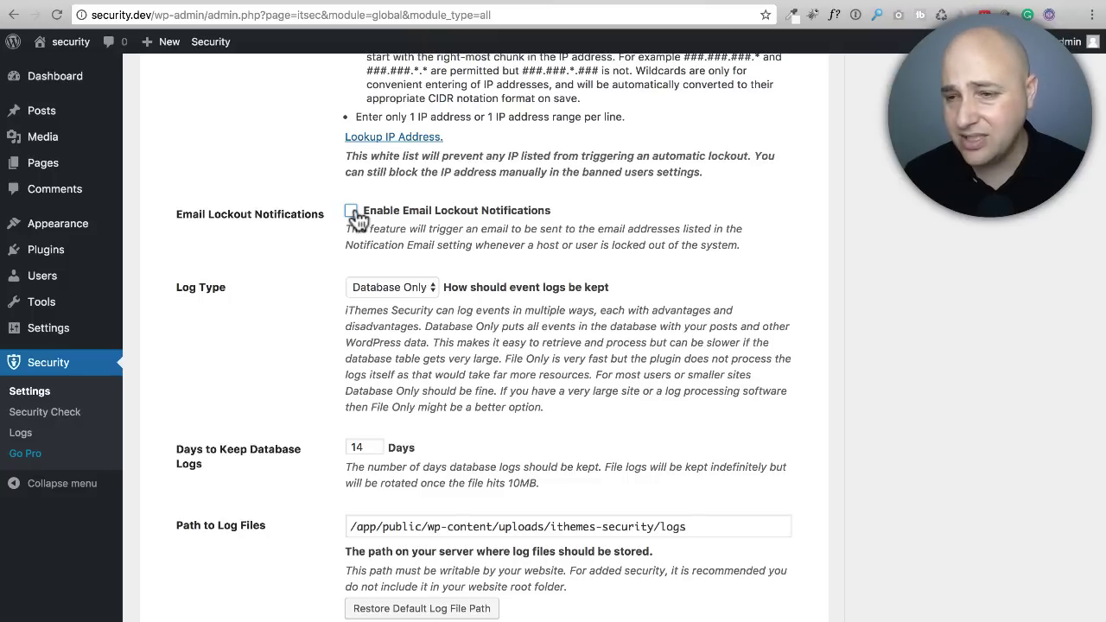
Check the available Log Type options, the database log retention days and the path to the log files.
{"action": "scroll", "coordinate": [311, 242], "scroll_direction": "down", "scroll_amount": 5}
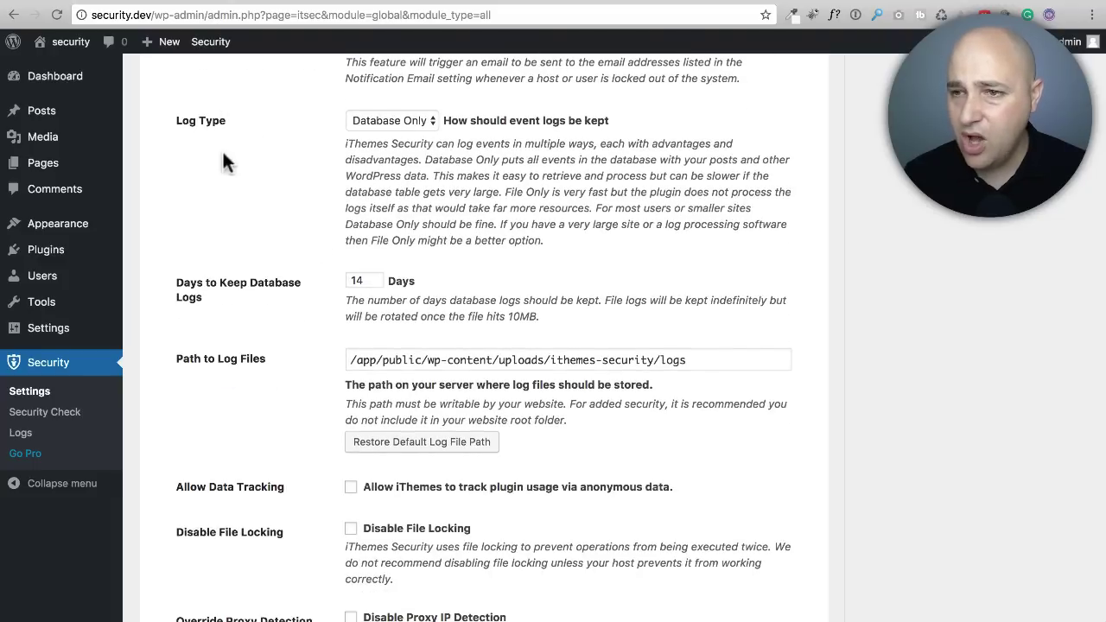
{"action": "left_click", "coordinate": [393, 126]}
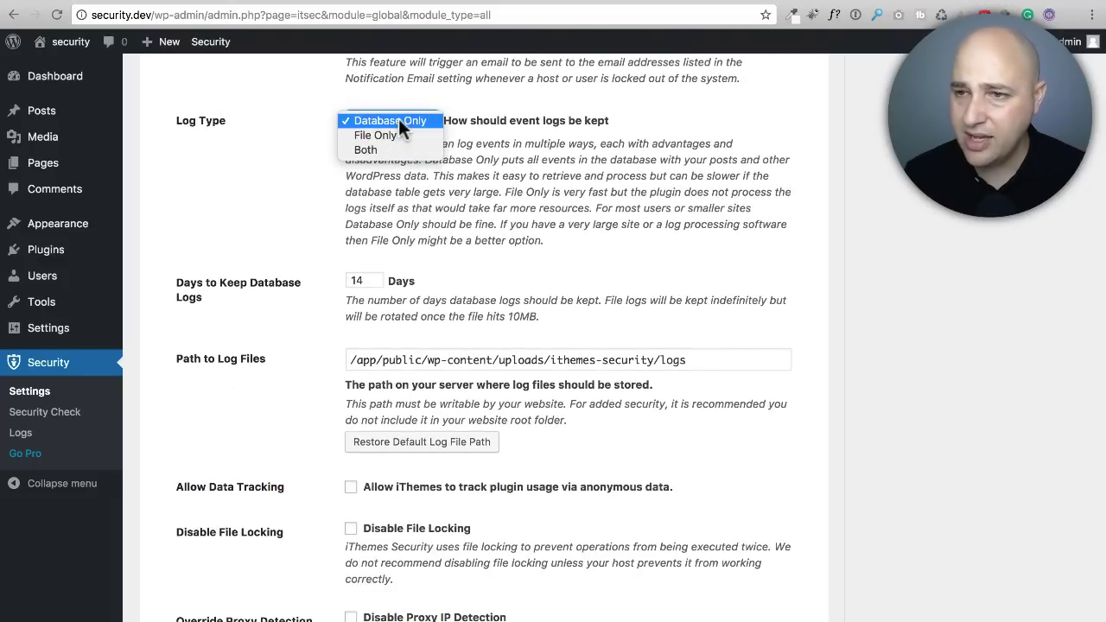
{"action": "left_click", "coordinate": [313, 160]}
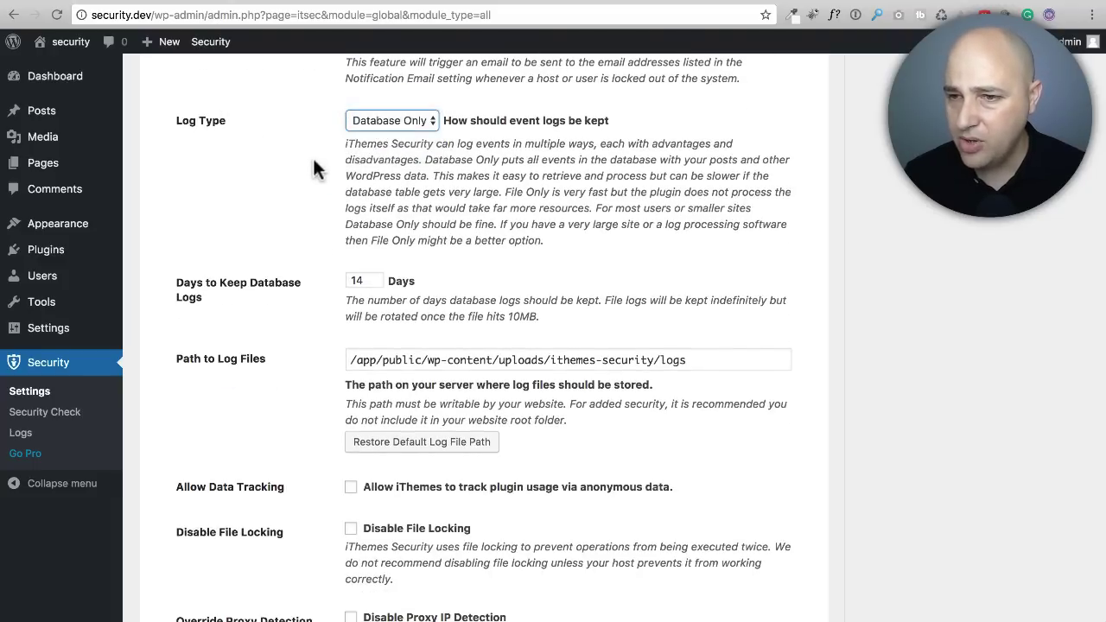
{"action": "scroll", "coordinate": [314, 168], "scroll_direction": "down", "scroll_amount": 4}
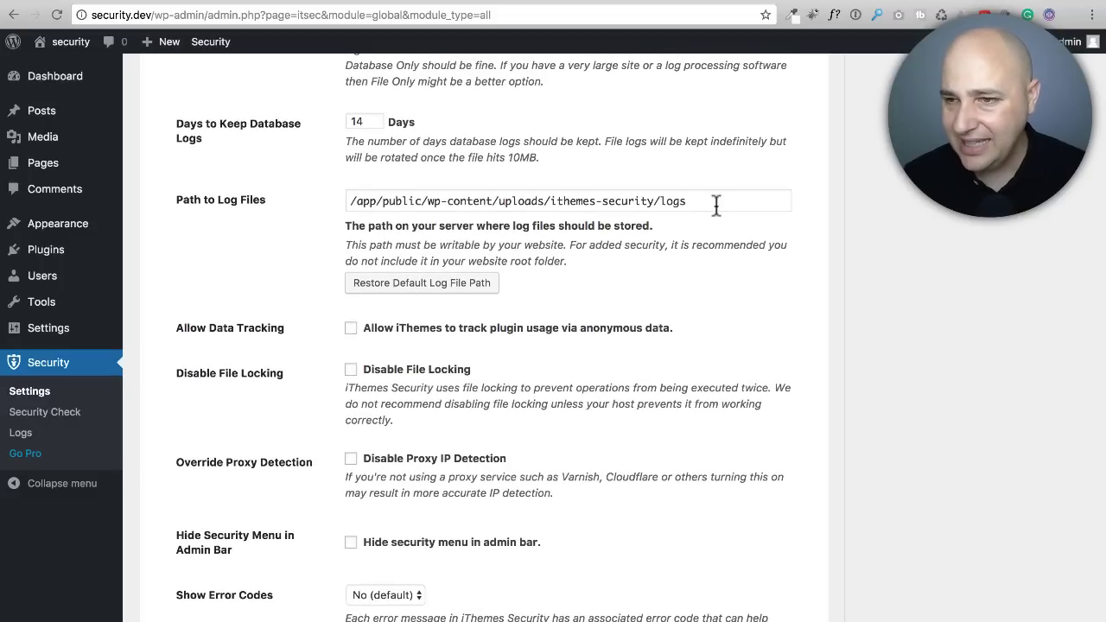
{"action": "scroll", "coordinate": [363, 205], "scroll_direction": "down", "scroll_amount": 2}
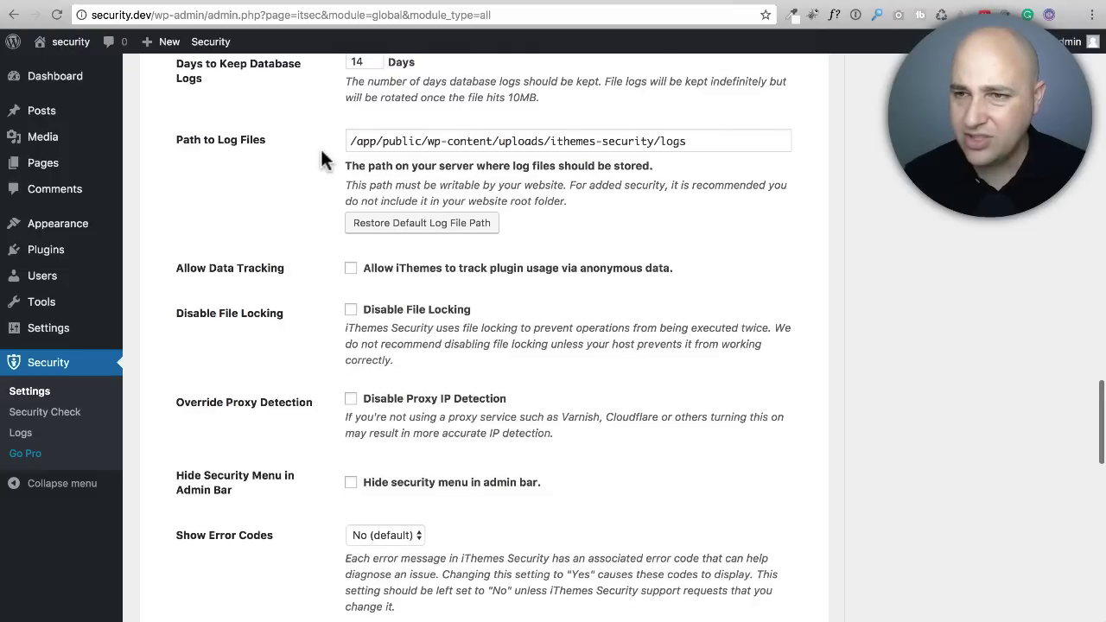
{"action": "scroll", "coordinate": [322, 160], "scroll_direction": "up", "scroll_amount": 4}
Enable the Global Settings option that hides the security menu in the admin bar.
{"action": "scroll", "coordinate": [294, 198], "scroll_direction": "down", "scroll_amount": 4}
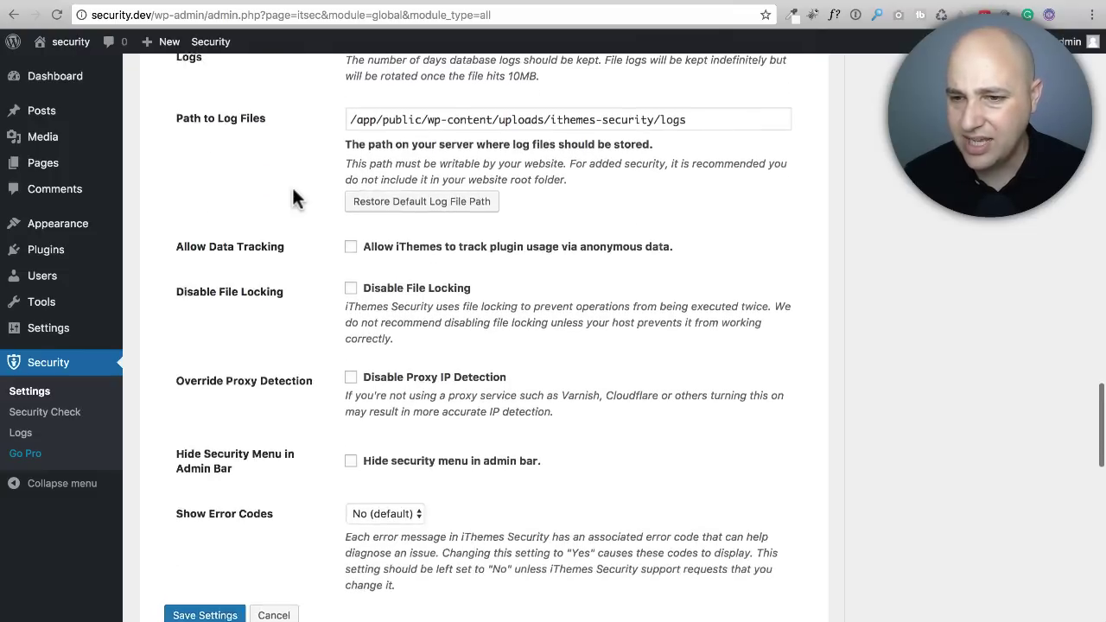
{"action": "scroll", "coordinate": [293, 190], "scroll_direction": "down", "scroll_amount": 4}
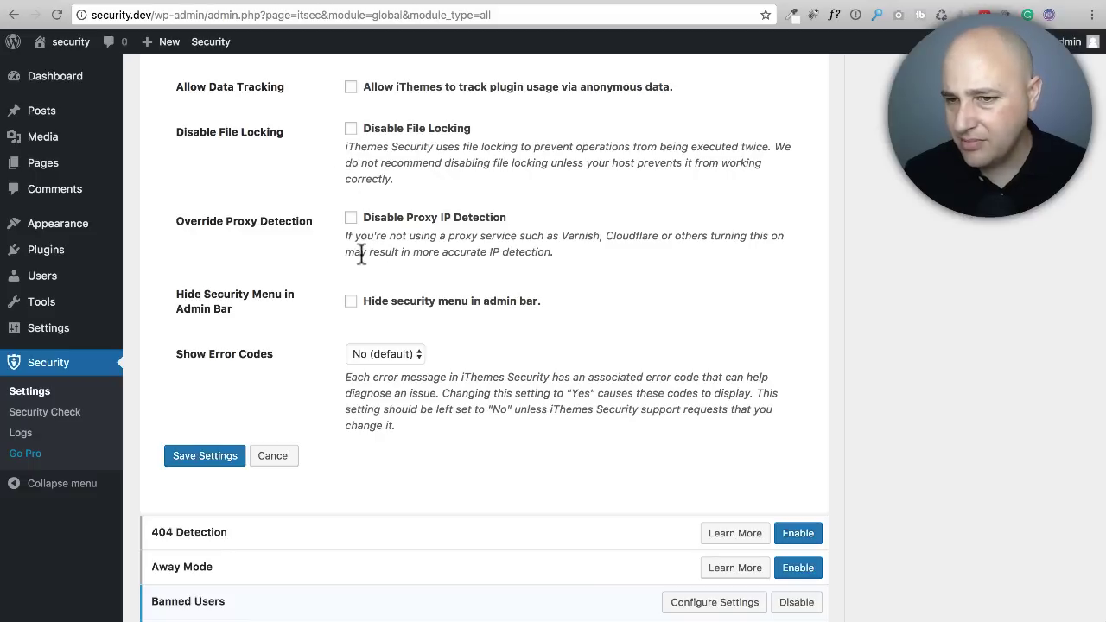
{"action": "left_click", "coordinate": [352, 302]}
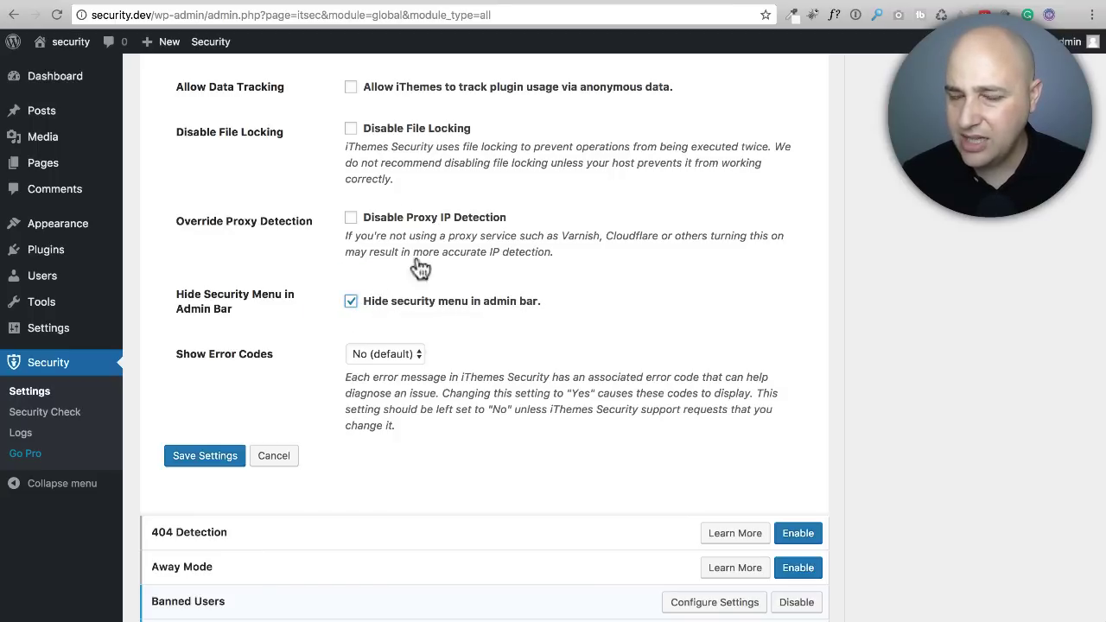
Save the Global Settings with the security menu hidden in the admin bar.
{"action": "mouse_move", "coordinate": [212, 42]}
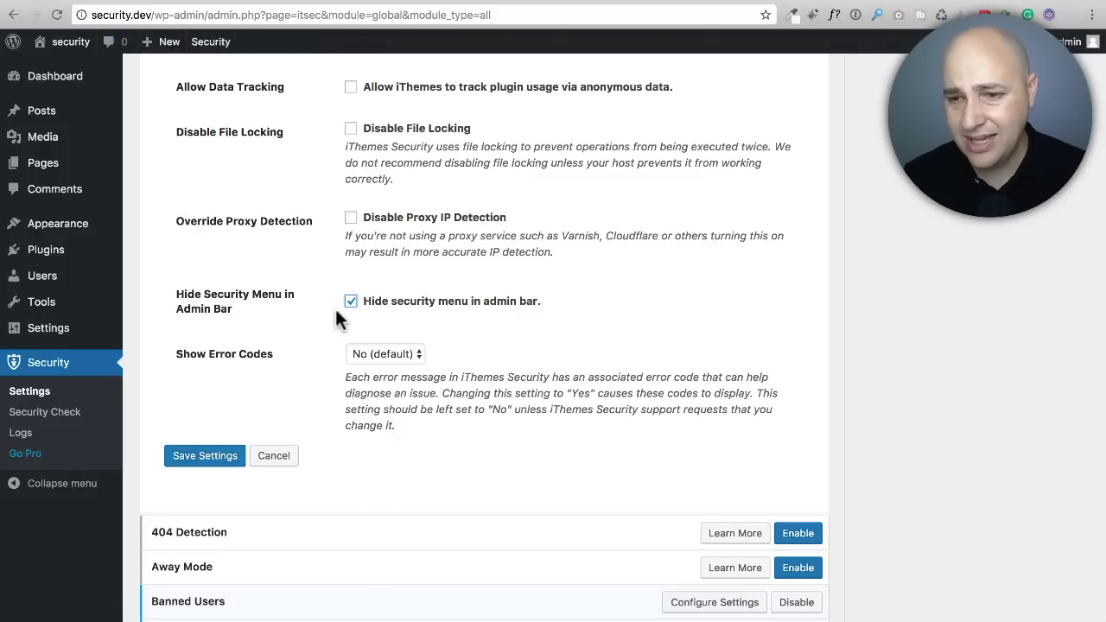
{"action": "scroll", "coordinate": [264, 330], "scroll_direction": "down", "scroll_amount": 1}
{"action": "left_click", "coordinate": [192, 406]}
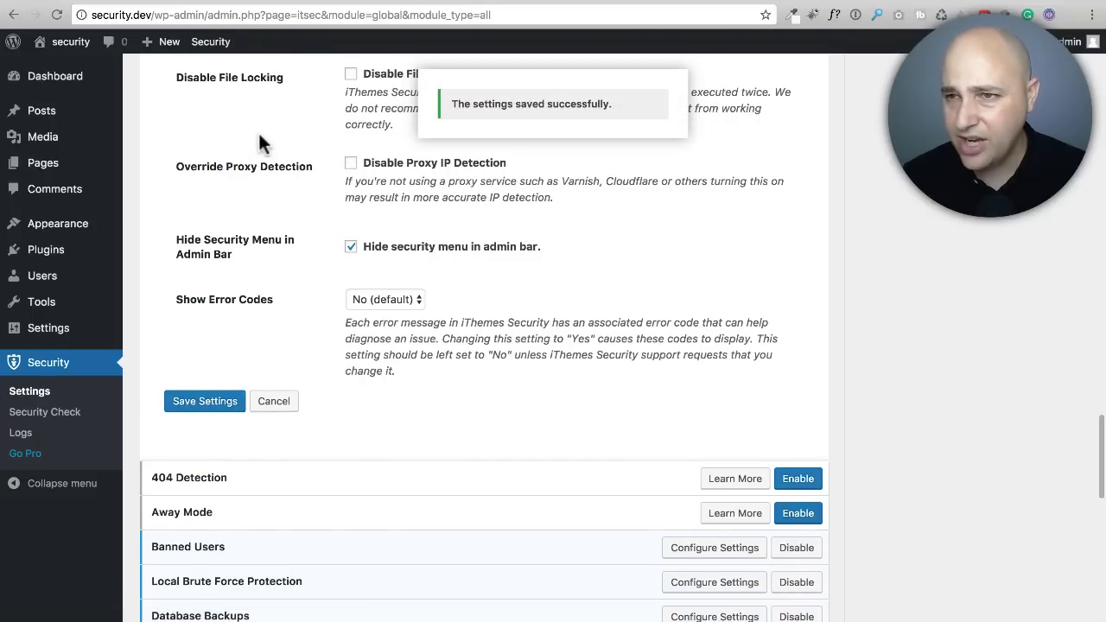
Enable the 404 Detection module, review its check period, error threshold, white list and ignored file types, and save its settings.
{"action": "scroll", "coordinate": [258, 183], "scroll_direction": "down", "scroll_amount": 1}
{"action": "scroll", "coordinate": [259, 195], "scroll_direction": "up", "scroll_amount": 2}
{"action": "scroll", "coordinate": [332, 232], "scroll_direction": "down", "scroll_amount": 8}
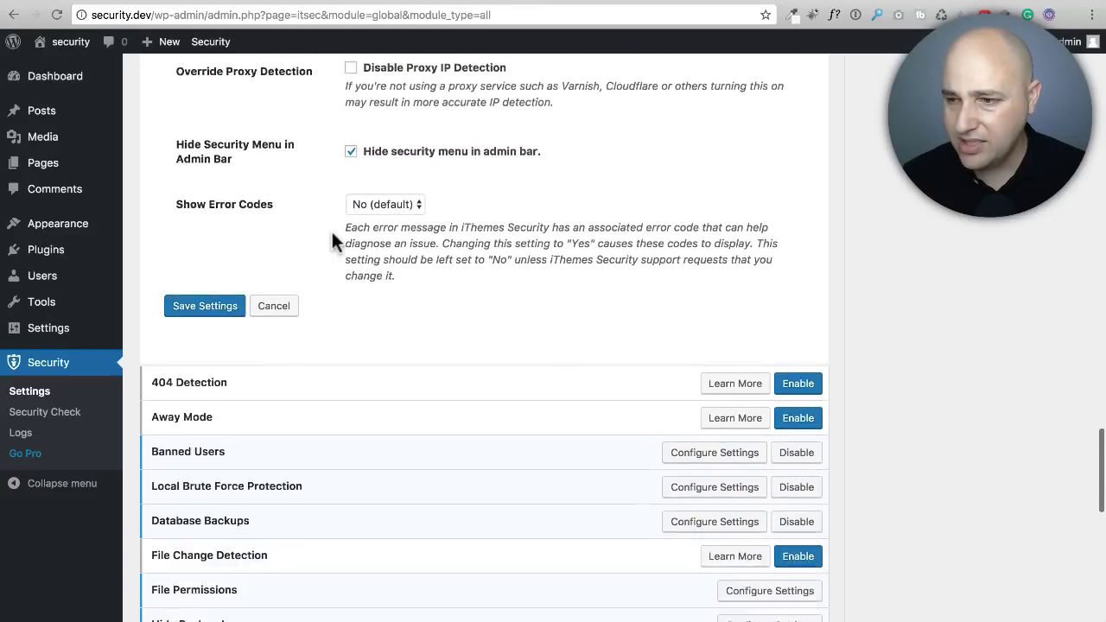
{"action": "left_click", "coordinate": [231, 173]}
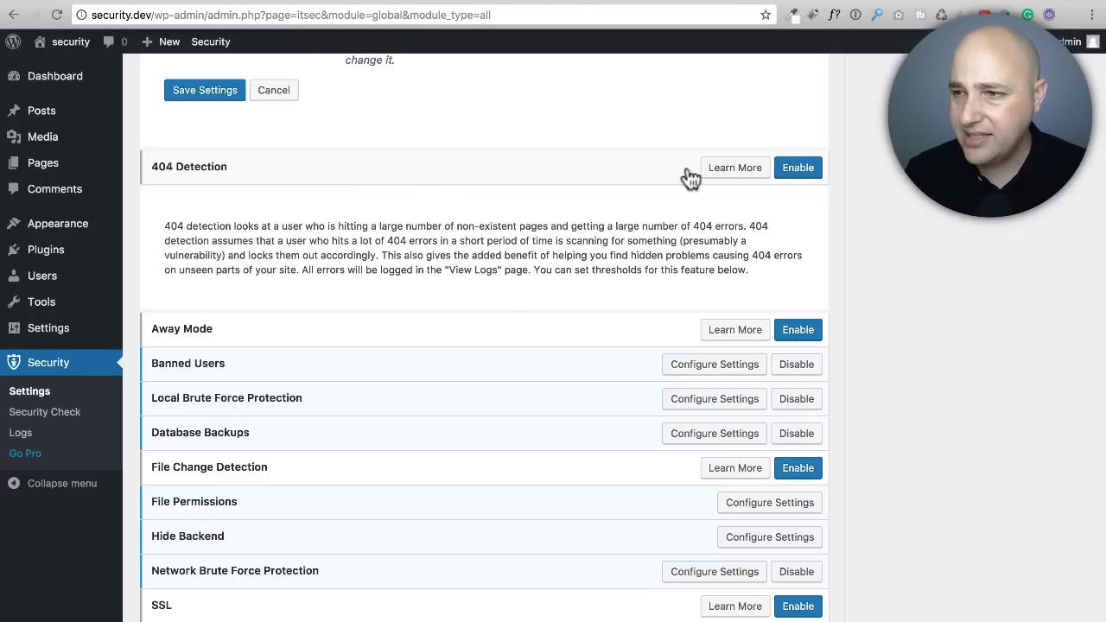
{"action": "left_click", "coordinate": [793, 167]}
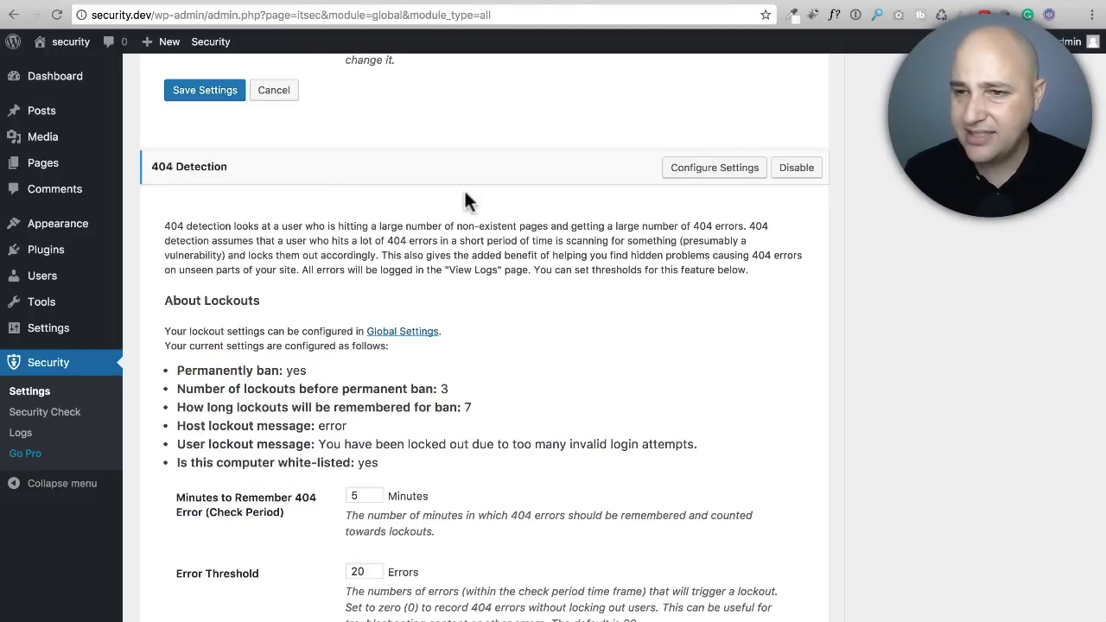
{"action": "scroll", "coordinate": [427, 205], "scroll_direction": "down", "scroll_amount": 6}
{"action": "scroll", "coordinate": [432, 206], "scroll_direction": "down", "scroll_amount": 2}
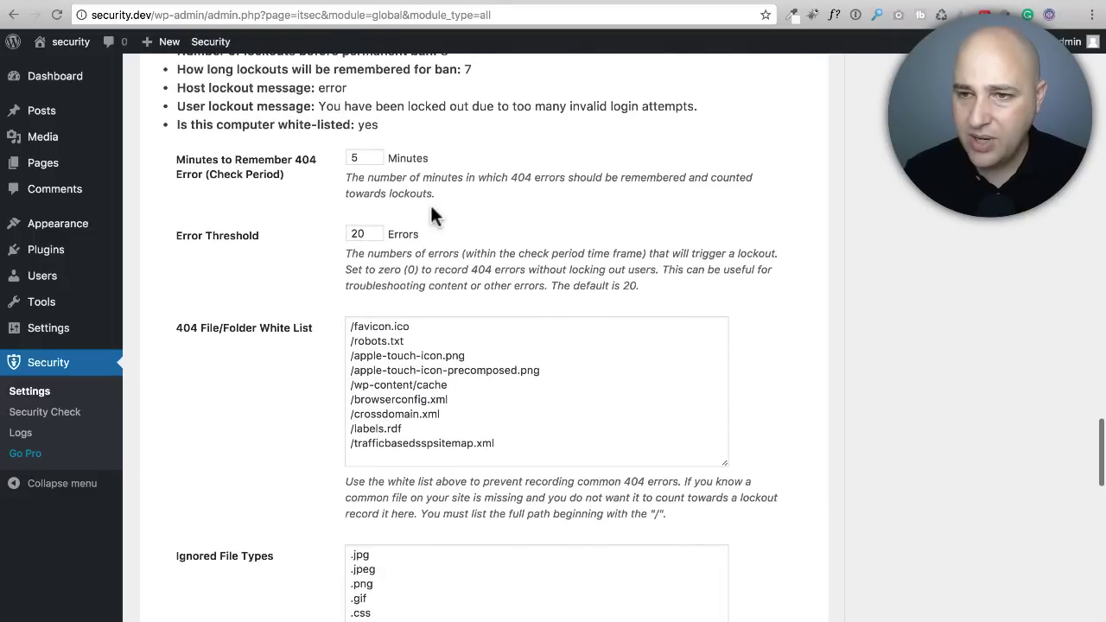
{"action": "scroll", "coordinate": [328, 208], "scroll_direction": "down", "scroll_amount": 7}
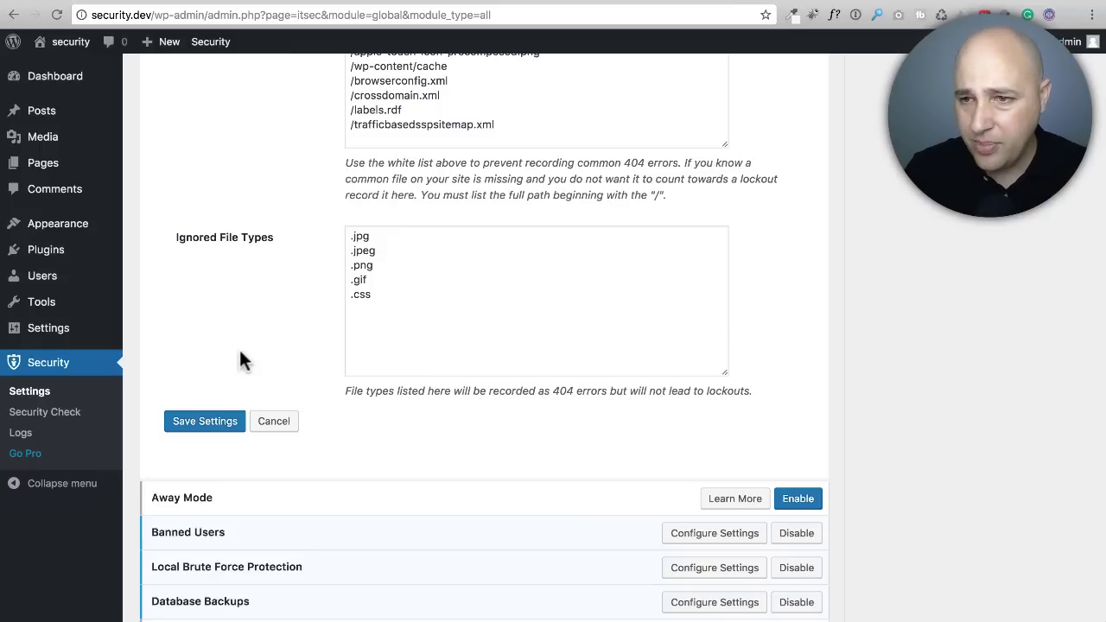
{"action": "left_click", "coordinate": [218, 420]}
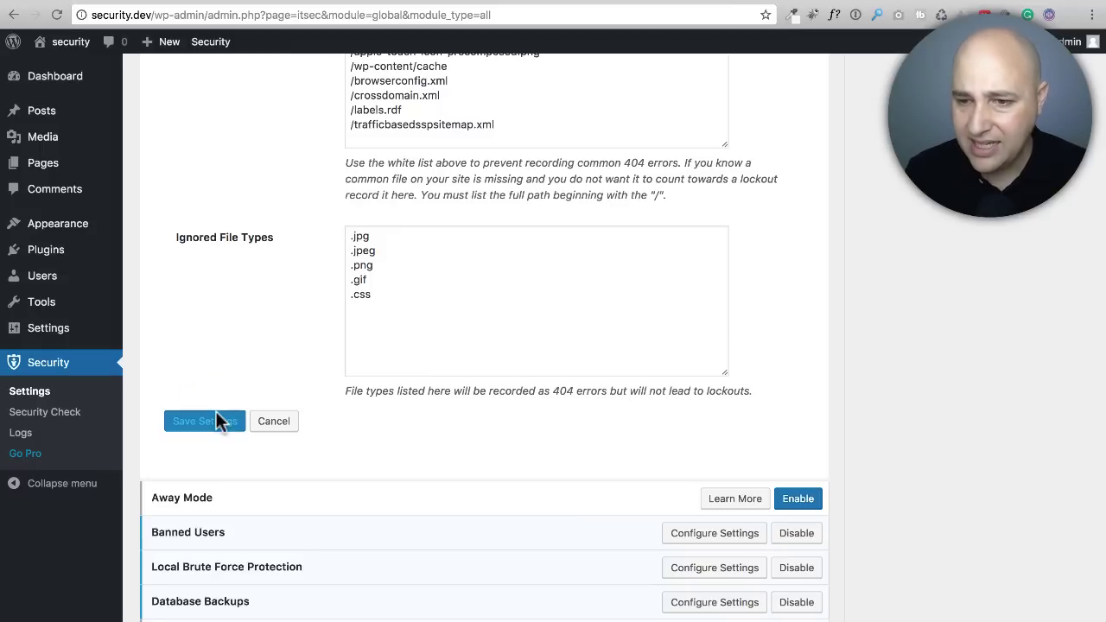
Enable the Away Mode module, check its restriction type and start and end times, and close its settings without saving.
{"action": "scroll", "coordinate": [346, 360], "scroll_direction": "down", "scroll_amount": 5}
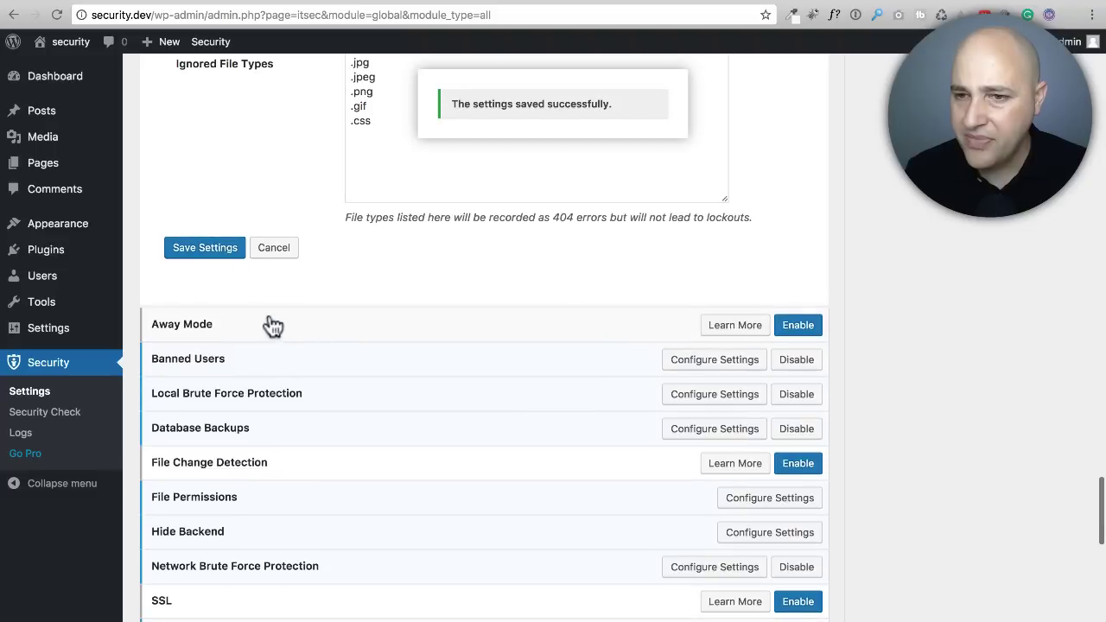
{"action": "left_click", "coordinate": [797, 333]}
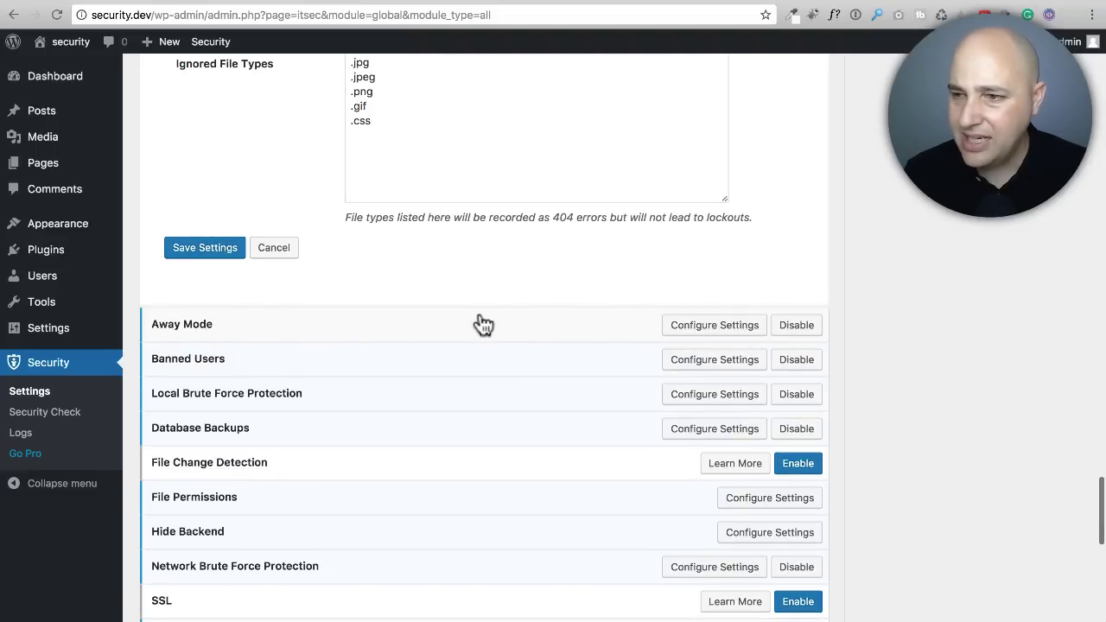
{"action": "scroll", "coordinate": [482, 324], "scroll_direction": "down", "scroll_amount": 4}
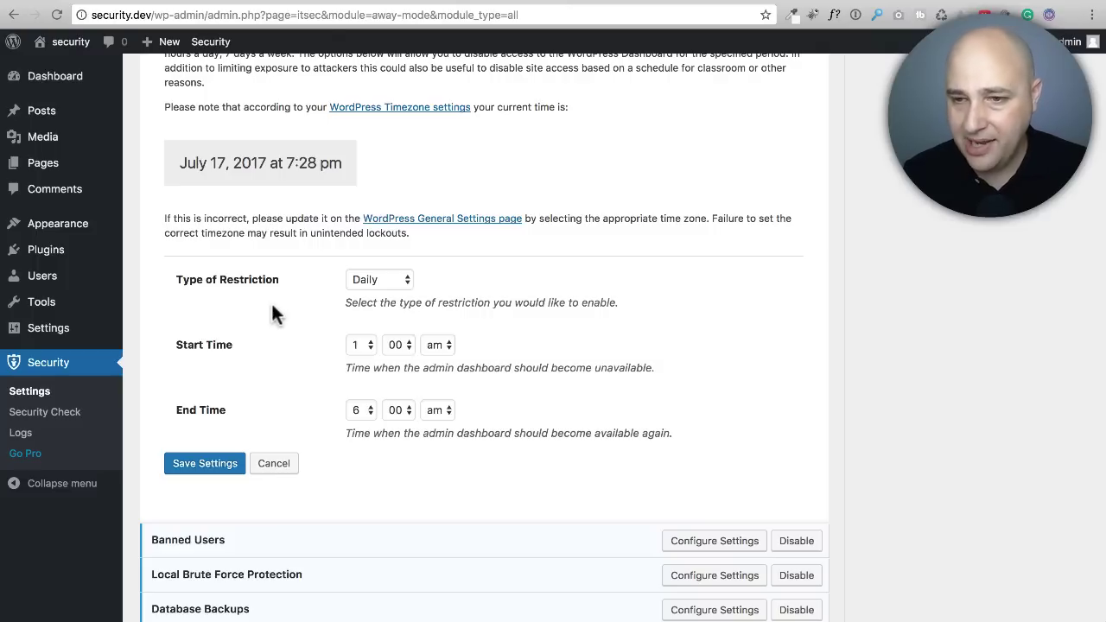
{"action": "left_click", "coordinate": [286, 465]}
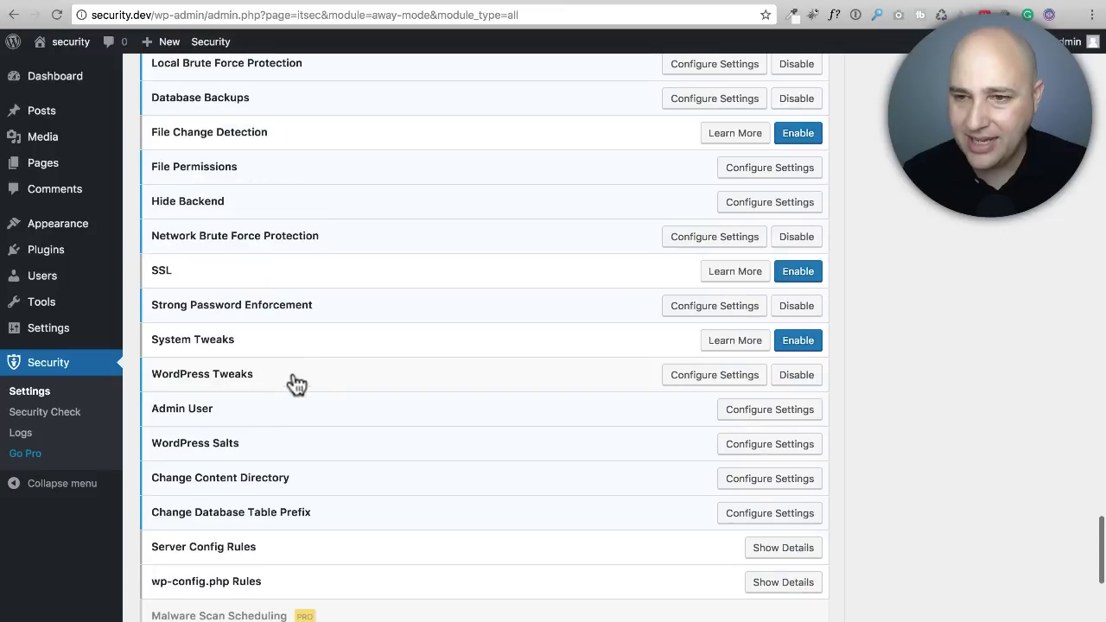
{"action": "scroll", "coordinate": [377, 298], "scroll_direction": "up", "scroll_amount": 5}
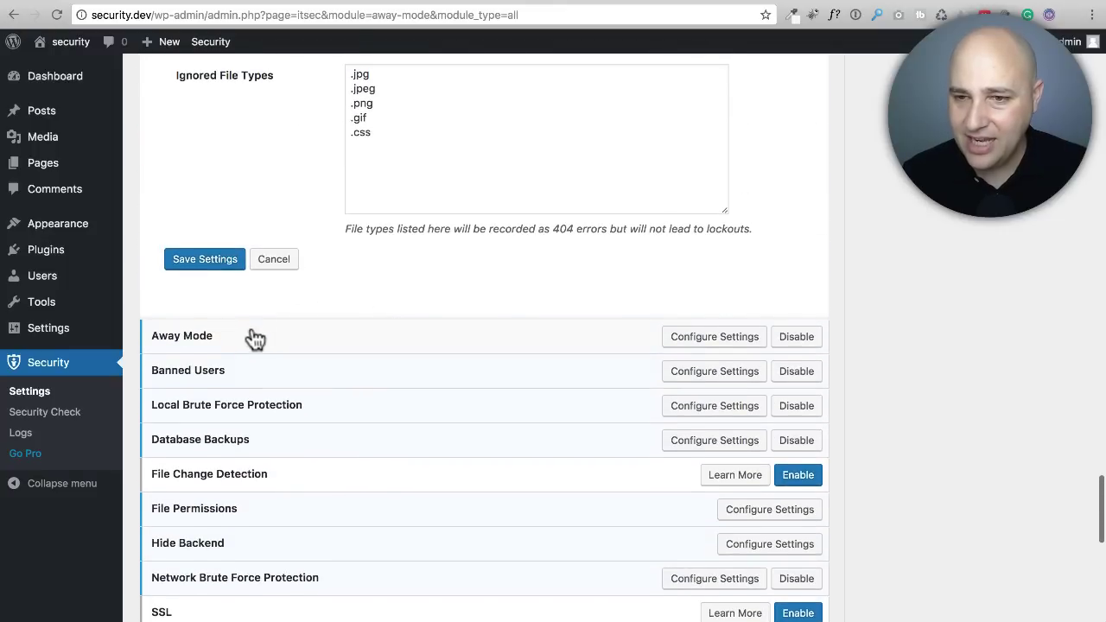
{"action": "scroll", "coordinate": [444, 345], "scroll_direction": "down", "scroll_amount": 1}
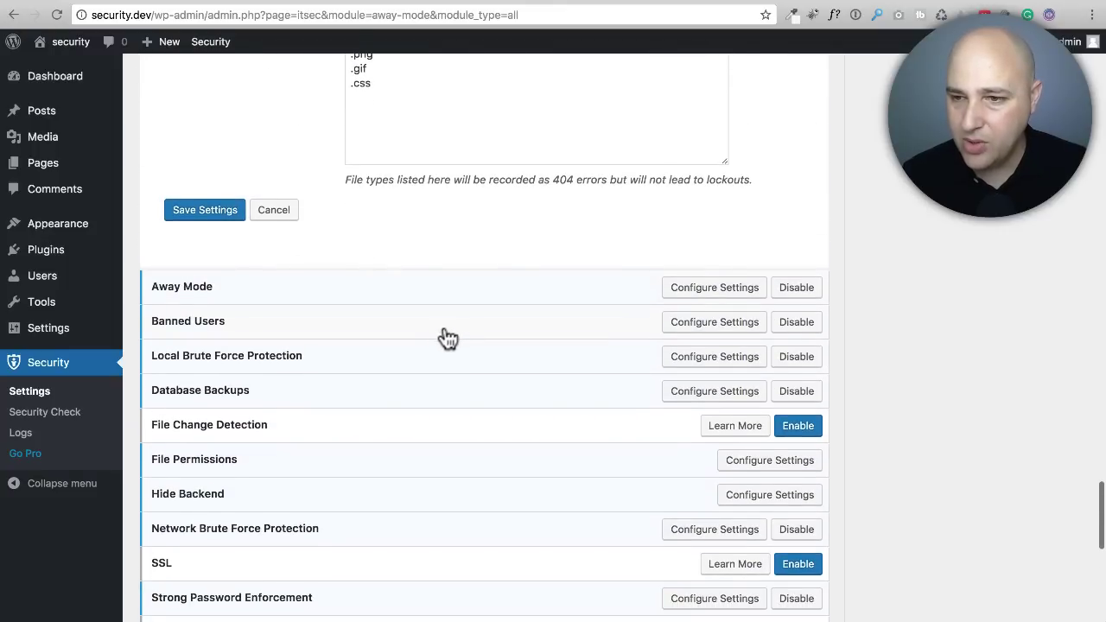
Examine the Banned Users options for the default blacklist, ban lists, banned hosts and banned user agents, and close the module.
{"action": "left_click", "coordinate": [446, 336]}
{"action": "scroll", "coordinate": [372, 345], "scroll_direction": "down", "scroll_amount": 5}
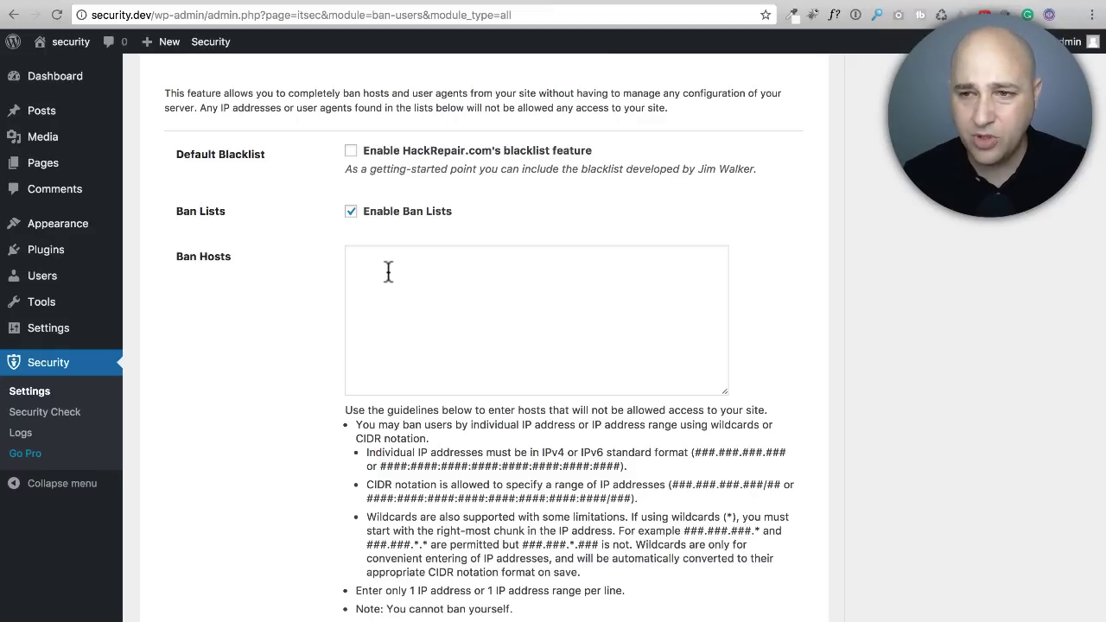
{"action": "left_click", "coordinate": [388, 272]}
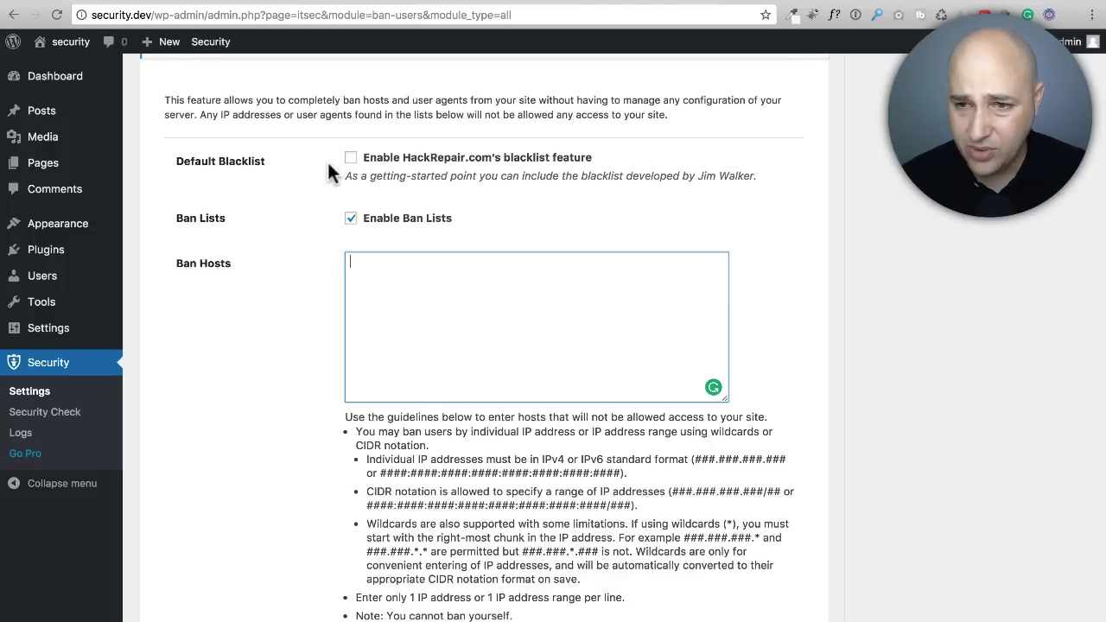
{"action": "scroll", "coordinate": [329, 168], "scroll_direction": "down", "scroll_amount": 5}
{"action": "scroll", "coordinate": [299, 168], "scroll_direction": "down", "scroll_amount": 4}
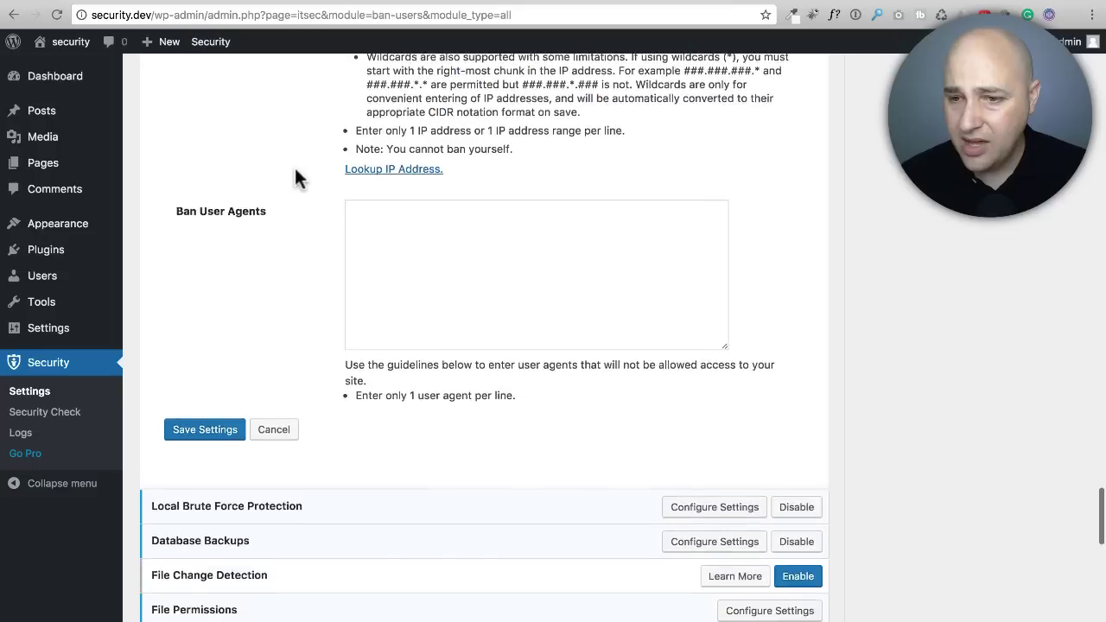
{"action": "scroll", "coordinate": [296, 173], "scroll_direction": "up", "scroll_amount": 15}
{"action": "scroll", "coordinate": [302, 184], "scroll_direction": "down", "scroll_amount": 2}
{"action": "scroll", "coordinate": [305, 190], "scroll_direction": "down", "scroll_amount": 3}
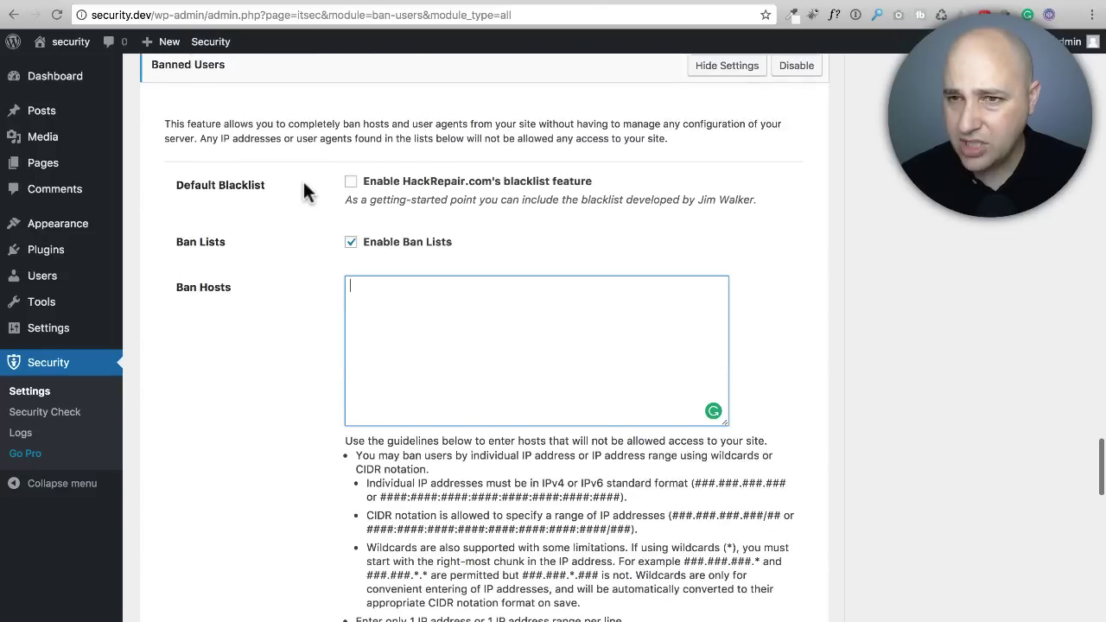
{"action": "scroll", "coordinate": [309, 192], "scroll_direction": "up", "scroll_amount": 2}
{"action": "left_click", "coordinate": [380, 165]}
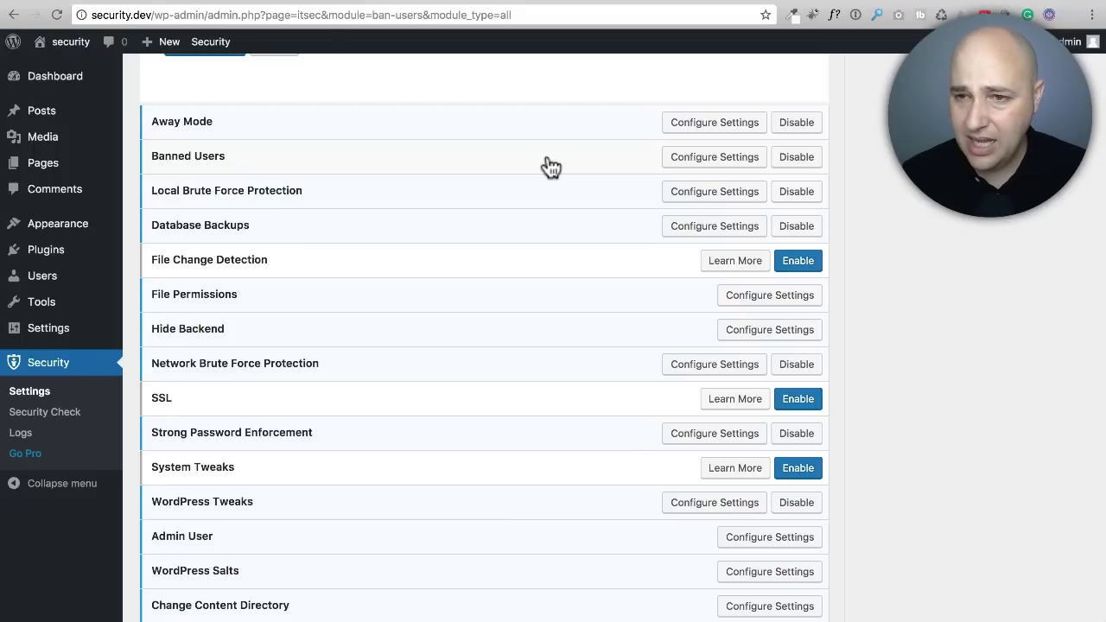
In Local Brute Force Protection, turn on the immediate ban for hosts that attempt to log in with the "admin" username.
{"action": "left_click", "coordinate": [356, 199]}
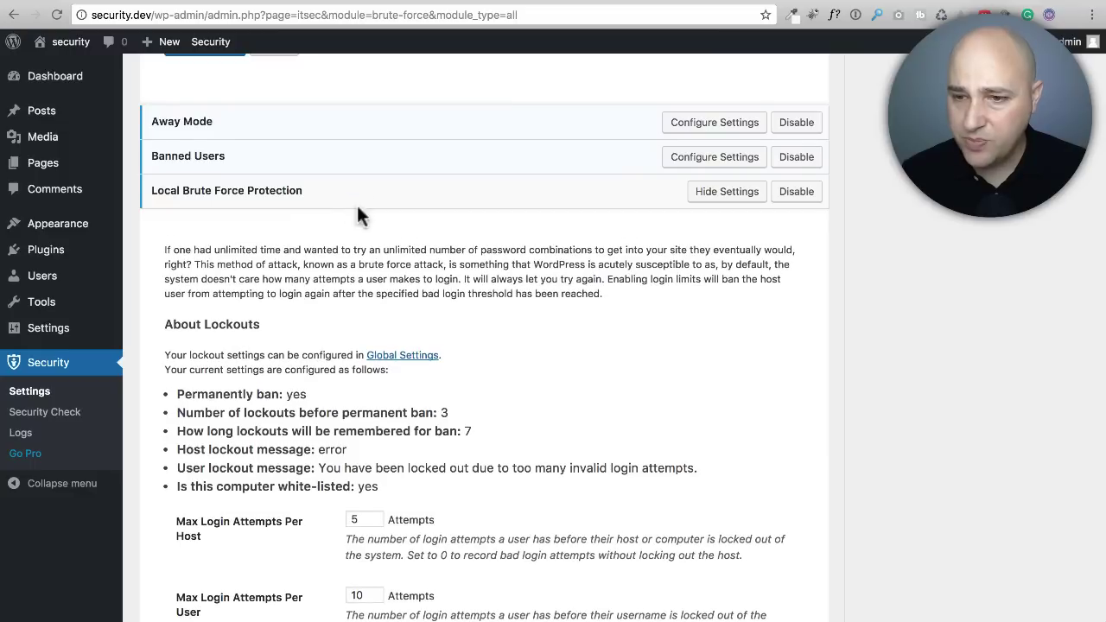
{"action": "scroll", "coordinate": [298, 227], "scroll_direction": "down", "scroll_amount": 5}
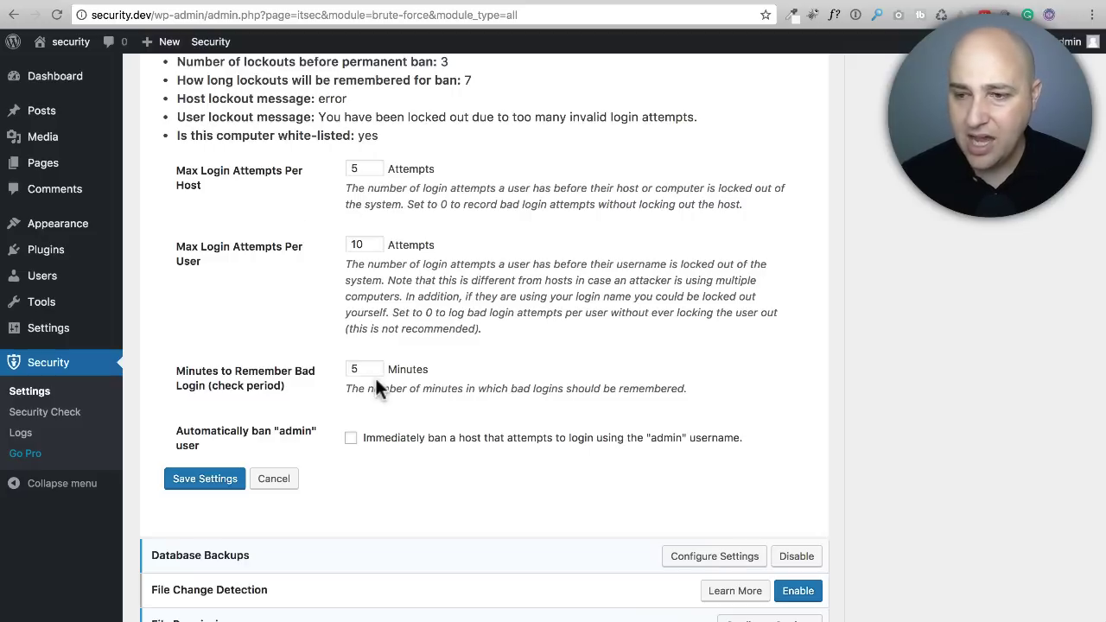
{"action": "scroll", "coordinate": [415, 384], "scroll_direction": "down", "scroll_amount": 1}
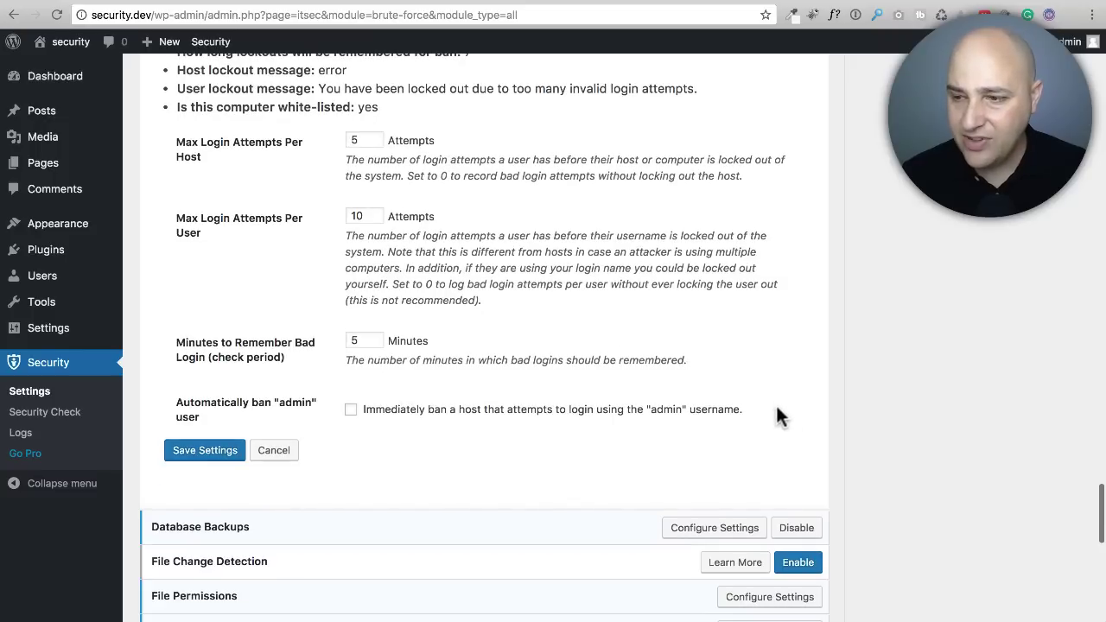
{"action": "left_click_drag", "start_coordinate": [713, 419], "coordinate": [368, 419]}
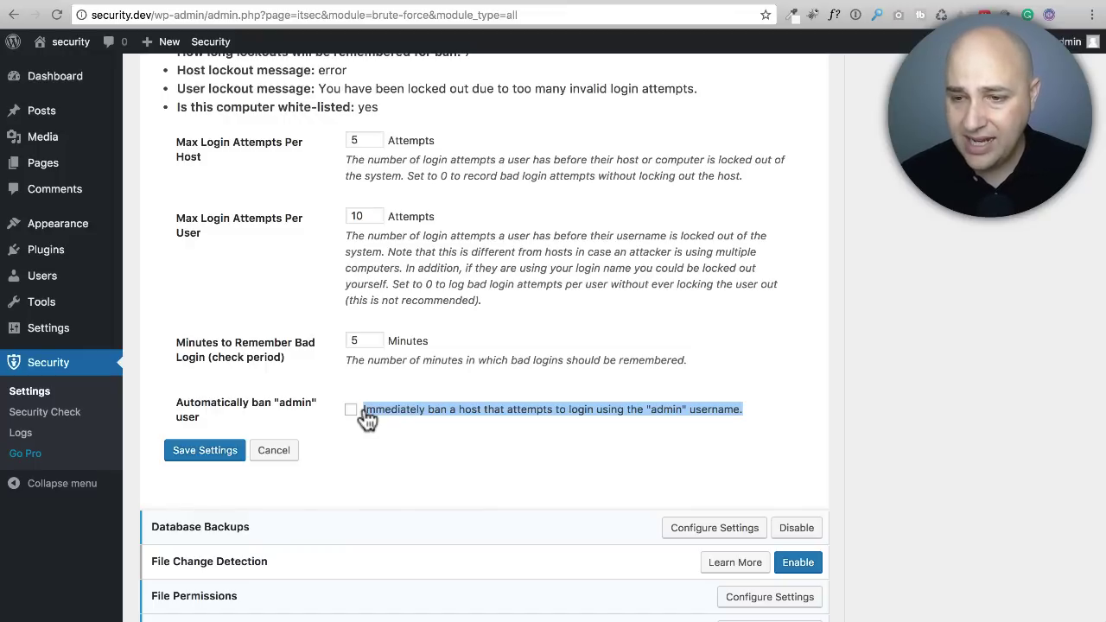
{"action": "left_click", "coordinate": [350, 410]}
Examine the Database Backups options for backup method, retention, compression, excluded tables and scheduled backups.
{"action": "scroll", "coordinate": [467, 402], "scroll_direction": "down", "scroll_amount": 5}
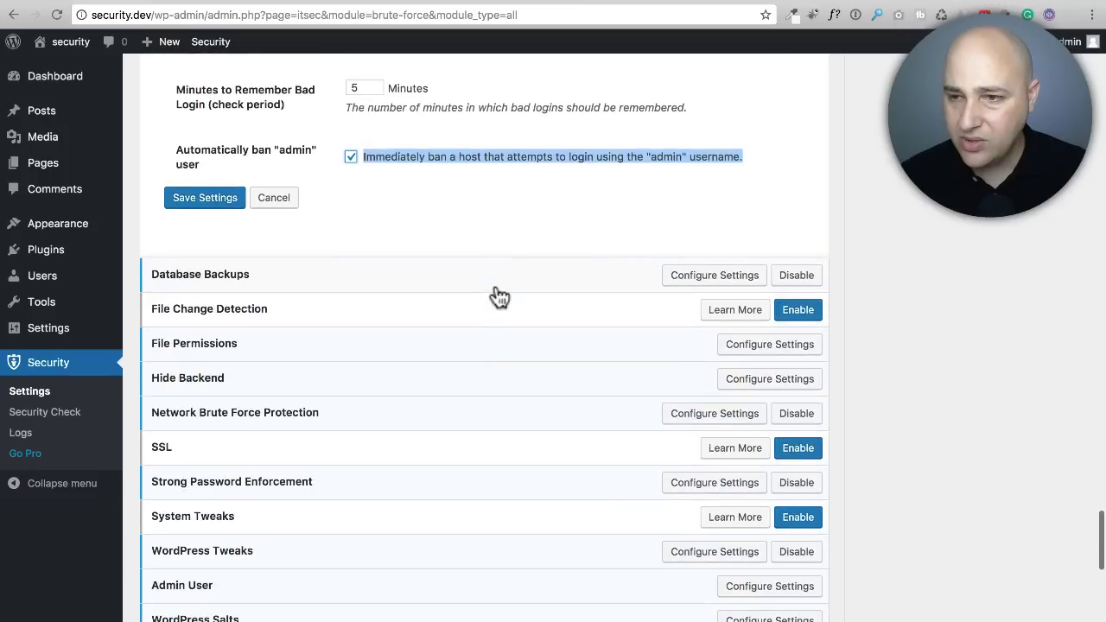
{"action": "left_click", "coordinate": [499, 293]}
{"action": "scroll", "coordinate": [518, 298], "scroll_direction": "down", "scroll_amount": 3}
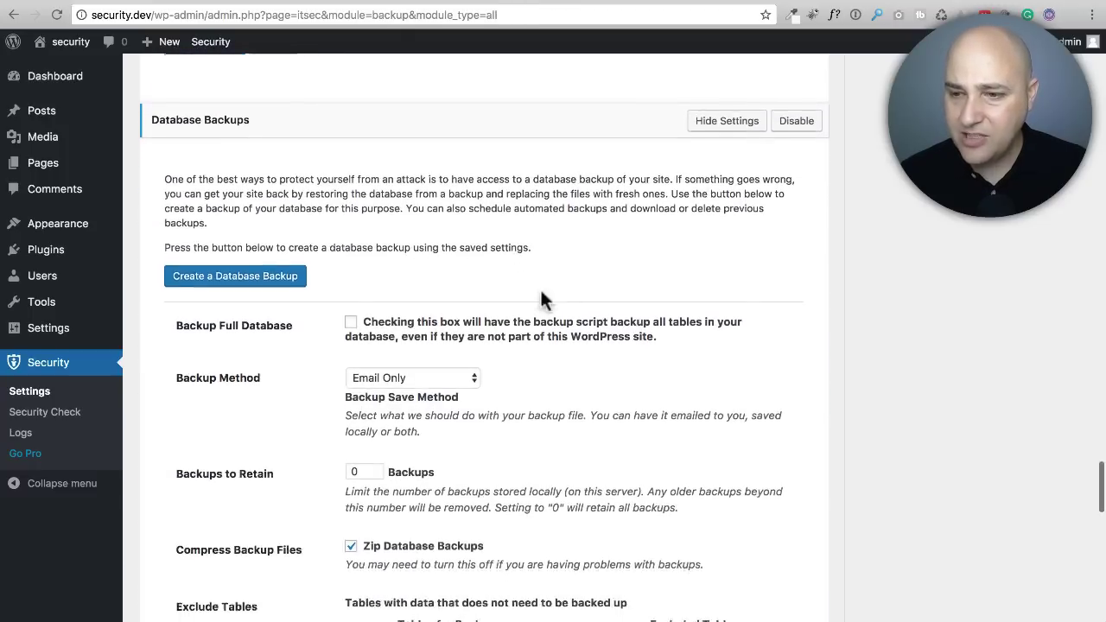
{"action": "scroll", "coordinate": [592, 298], "scroll_direction": "down", "scroll_amount": 2}
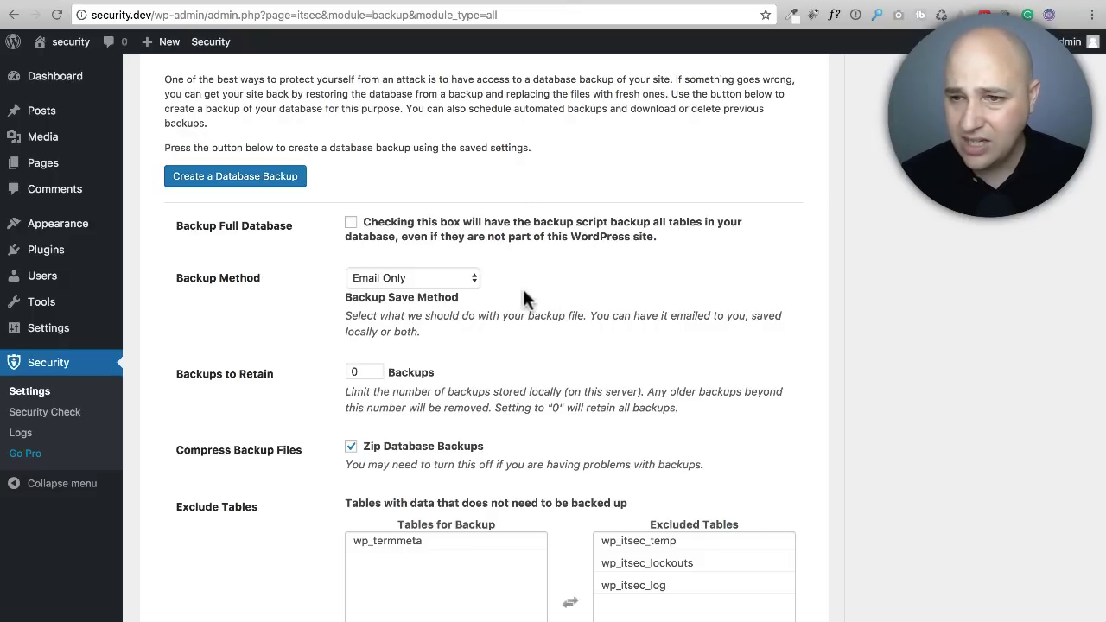
{"action": "scroll", "coordinate": [523, 288], "scroll_direction": "up", "scroll_amount": 3}
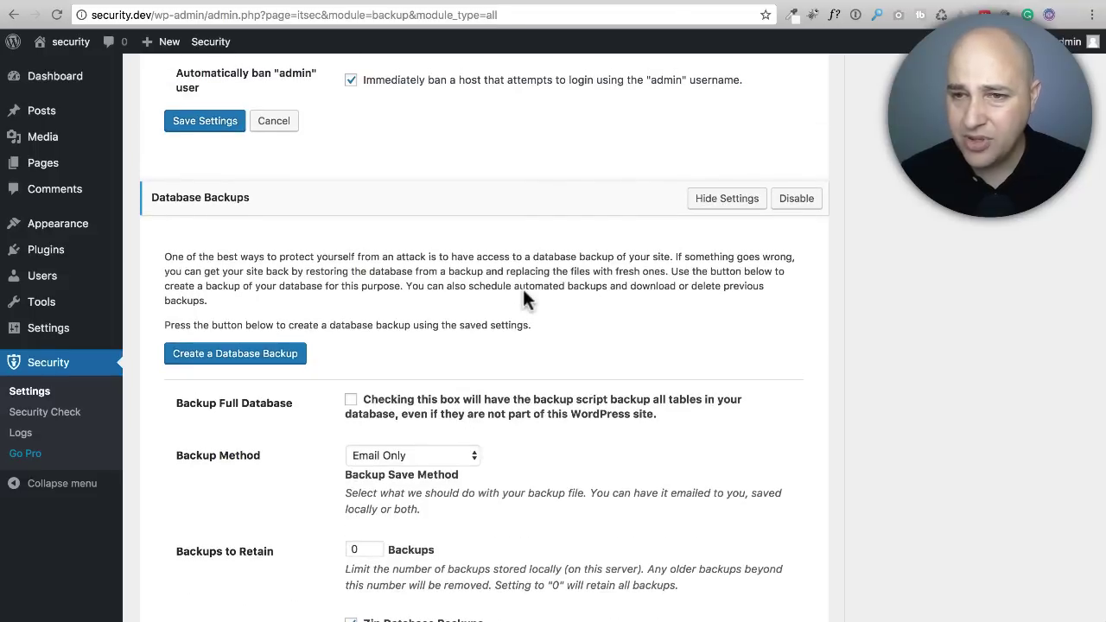
{"action": "scroll", "coordinate": [523, 290], "scroll_direction": "down", "scroll_amount": 2}
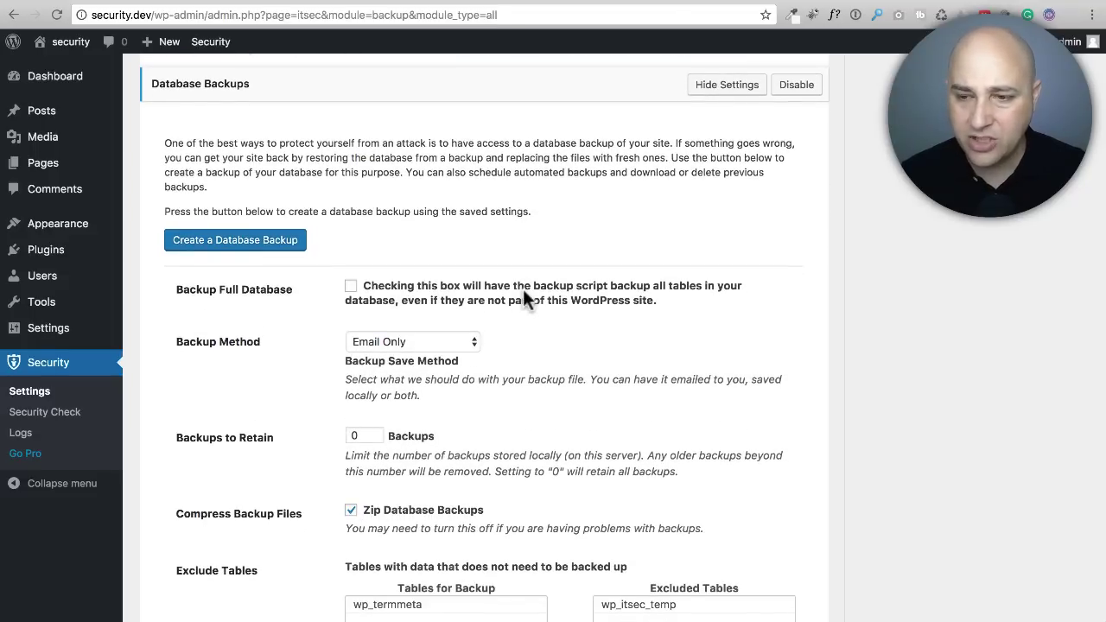
{"action": "scroll", "coordinate": [523, 294], "scroll_direction": "down", "scroll_amount": 5}
{"action": "scroll", "coordinate": [524, 298], "scroll_direction": "down", "scroll_amount": 5}
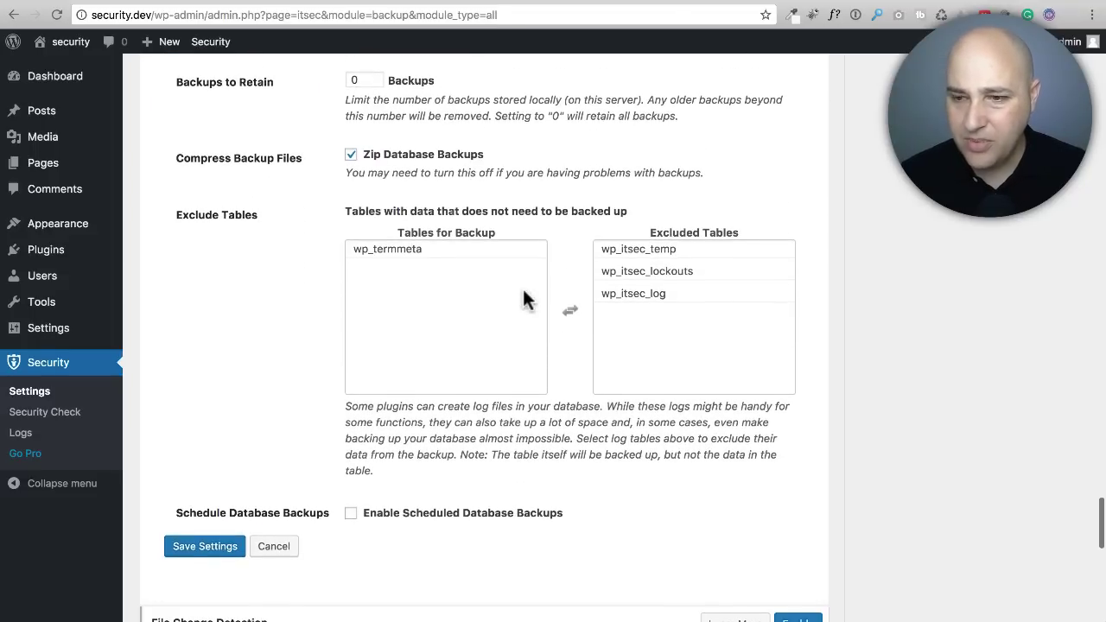
Enable the File Change Detection module and look over its file scanning, include/exclude and ignored file type options.
{"action": "left_click", "coordinate": [530, 271]}
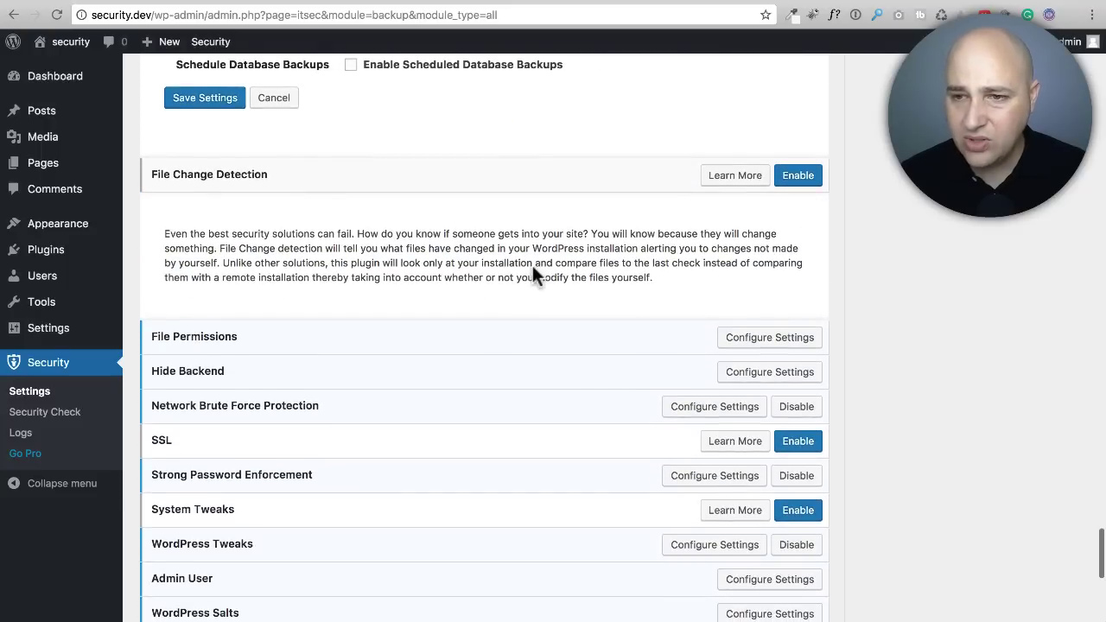
{"action": "left_click", "coordinate": [800, 178]}
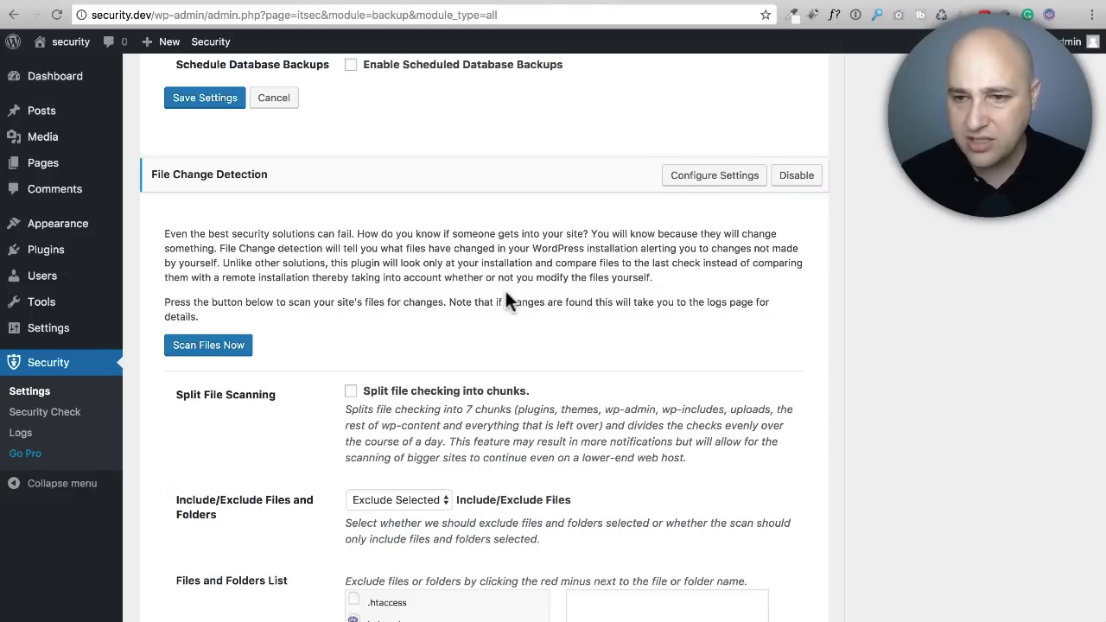
{"action": "scroll", "coordinate": [507, 299], "scroll_direction": "down", "scroll_amount": 5}
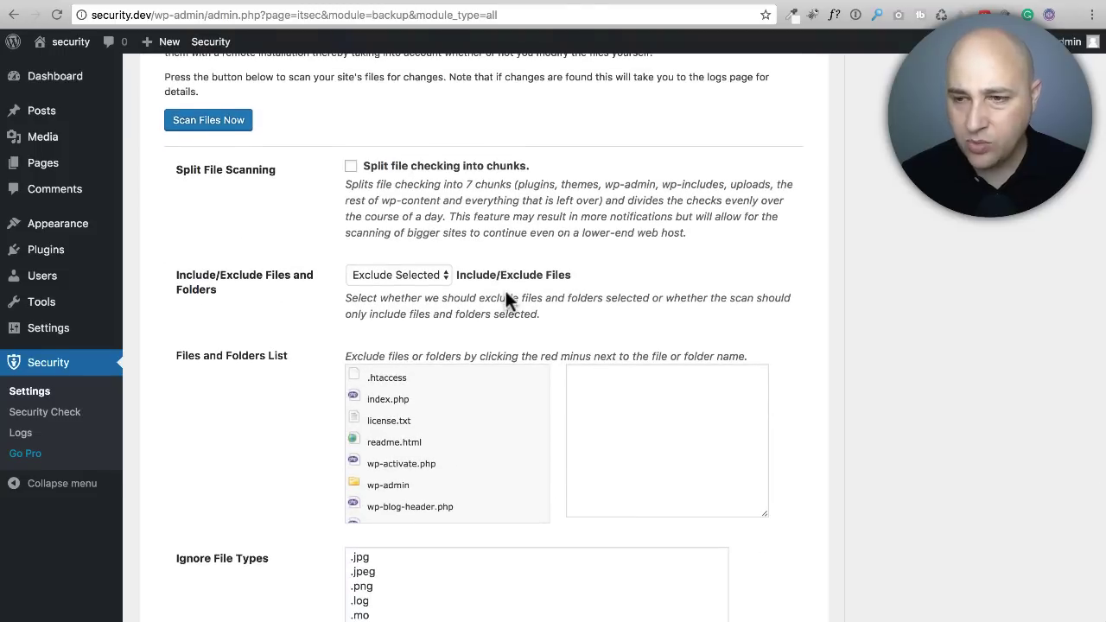
{"action": "scroll", "coordinate": [505, 298], "scroll_direction": "down", "scroll_amount": 3}
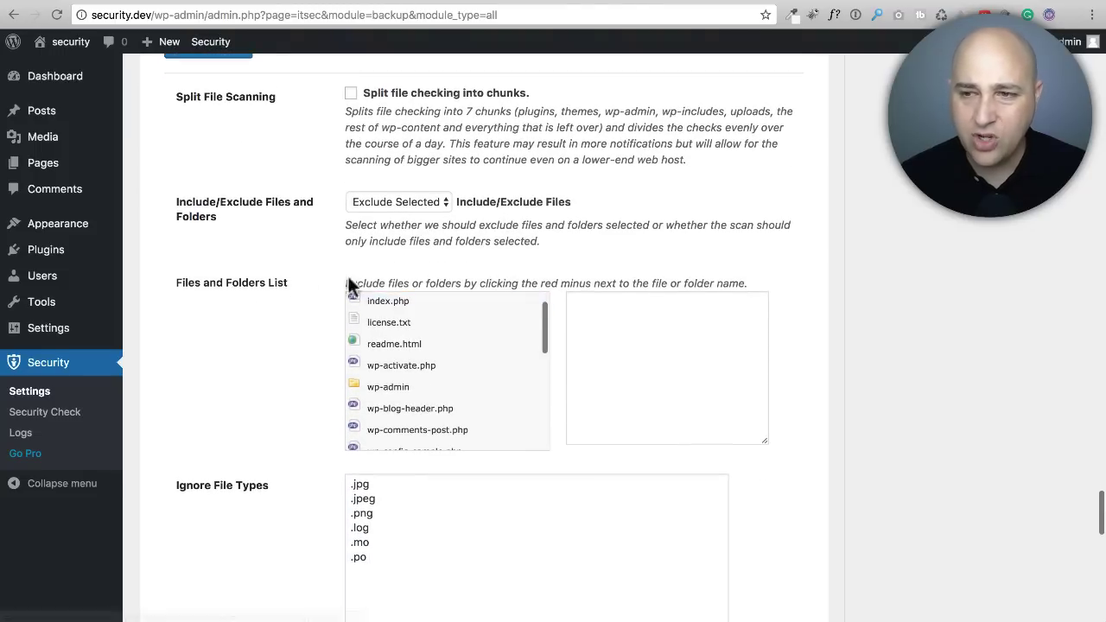
{"action": "scroll", "coordinate": [291, 285], "scroll_direction": "down", "scroll_amount": 1}
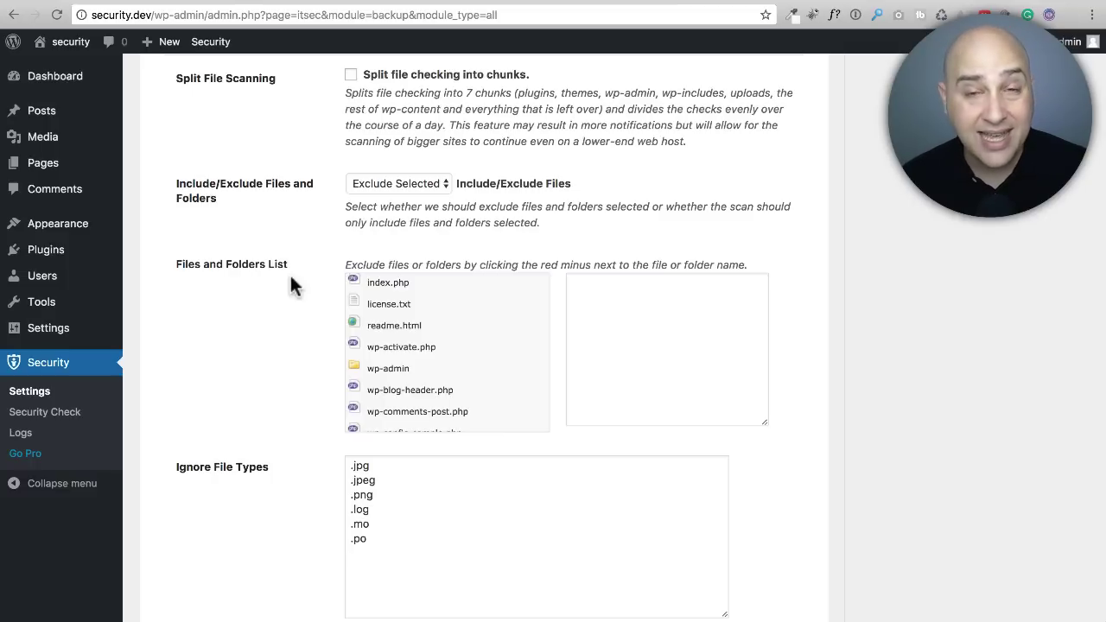
{"action": "scroll", "coordinate": [294, 276], "scroll_direction": "up", "scroll_amount": 3}
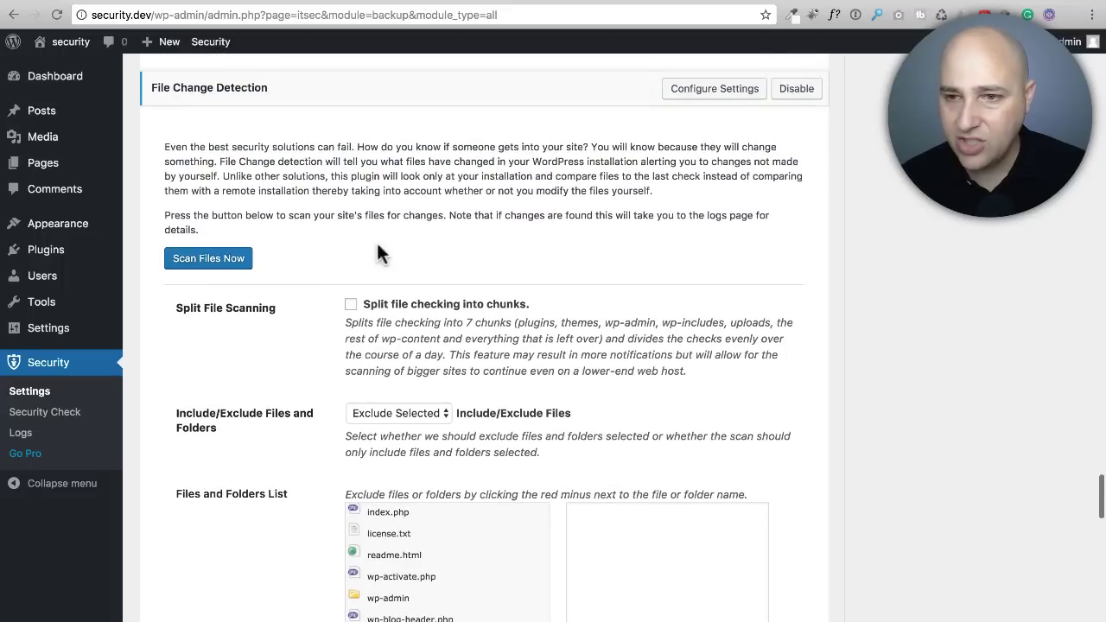
Look over the remaining File Change Detection options and open the File Permissions module.
{"action": "scroll", "coordinate": [312, 328], "scroll_direction": "down", "scroll_amount": 8}
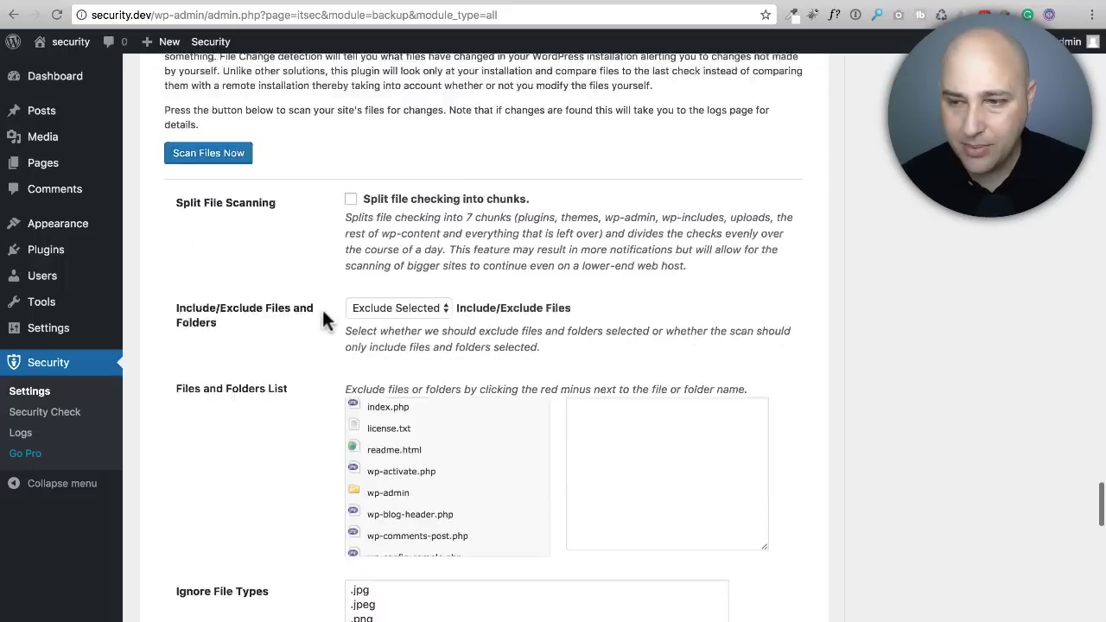
{"action": "scroll", "coordinate": [327, 310], "scroll_direction": "down", "scroll_amount": 3}
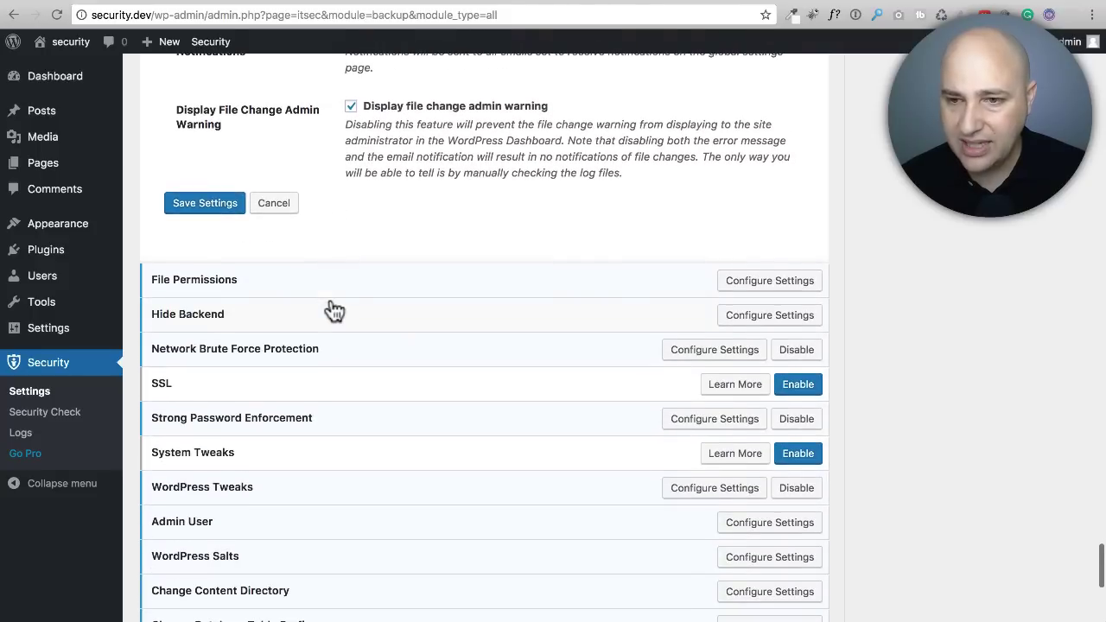
{"action": "left_click", "coordinate": [445, 288]}
{"action": "scroll", "coordinate": [398, 212], "scroll_direction": "down", "scroll_amount": 3}
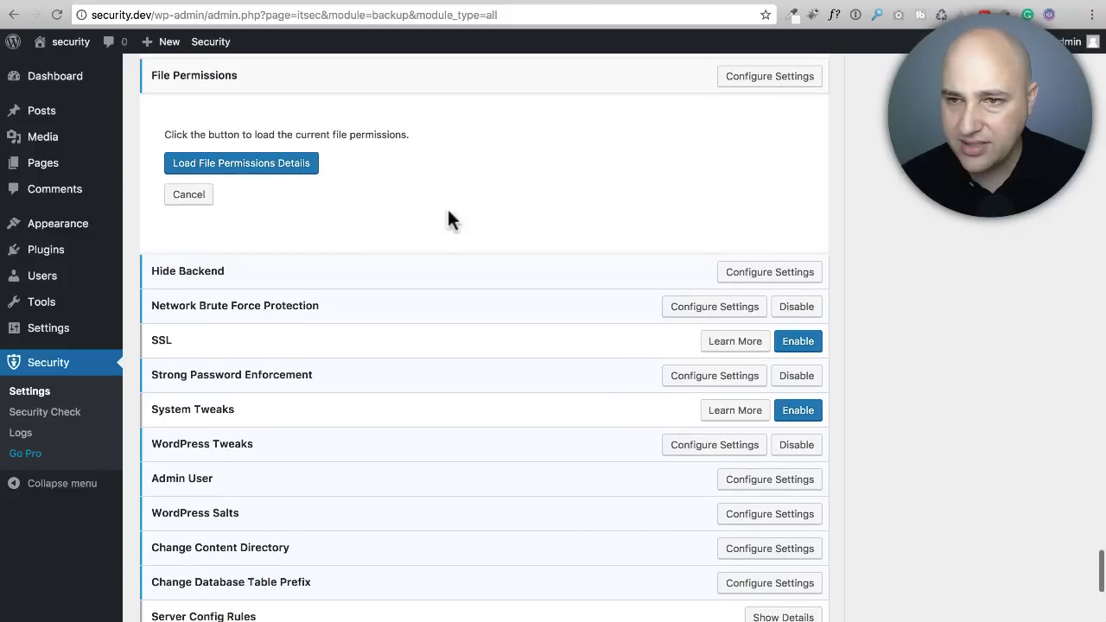
{"action": "scroll", "coordinate": [448, 209], "scroll_direction": "down", "scroll_amount": 1}
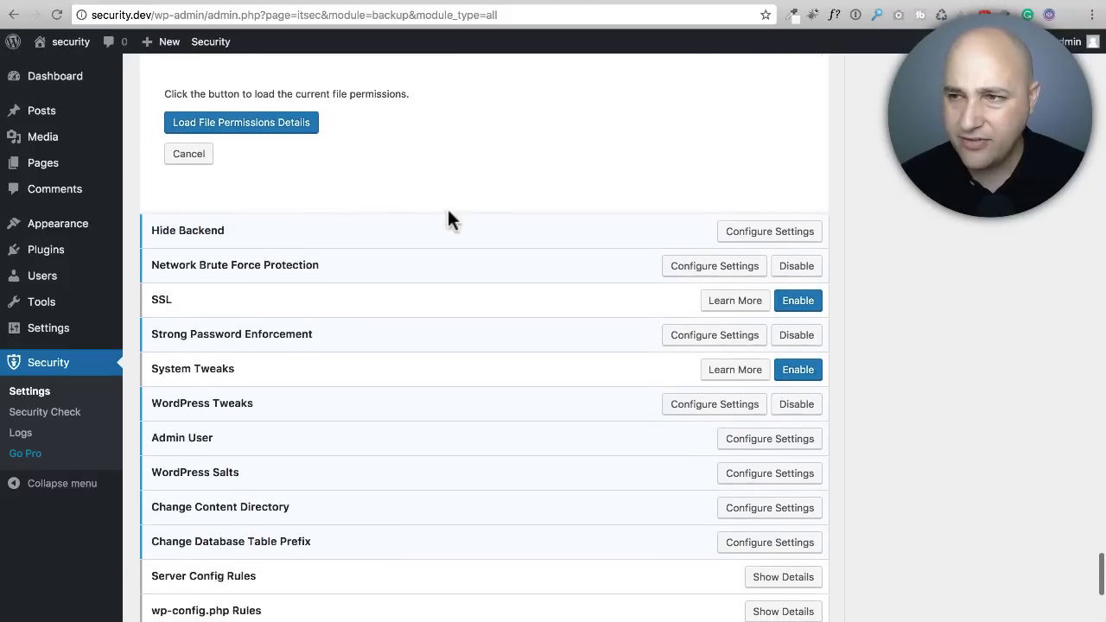
{"action": "scroll", "coordinate": [447, 209], "scroll_direction": "up", "scroll_amount": 2}
{"action": "scroll", "coordinate": [446, 164], "scroll_direction": "down", "scroll_amount": 2}
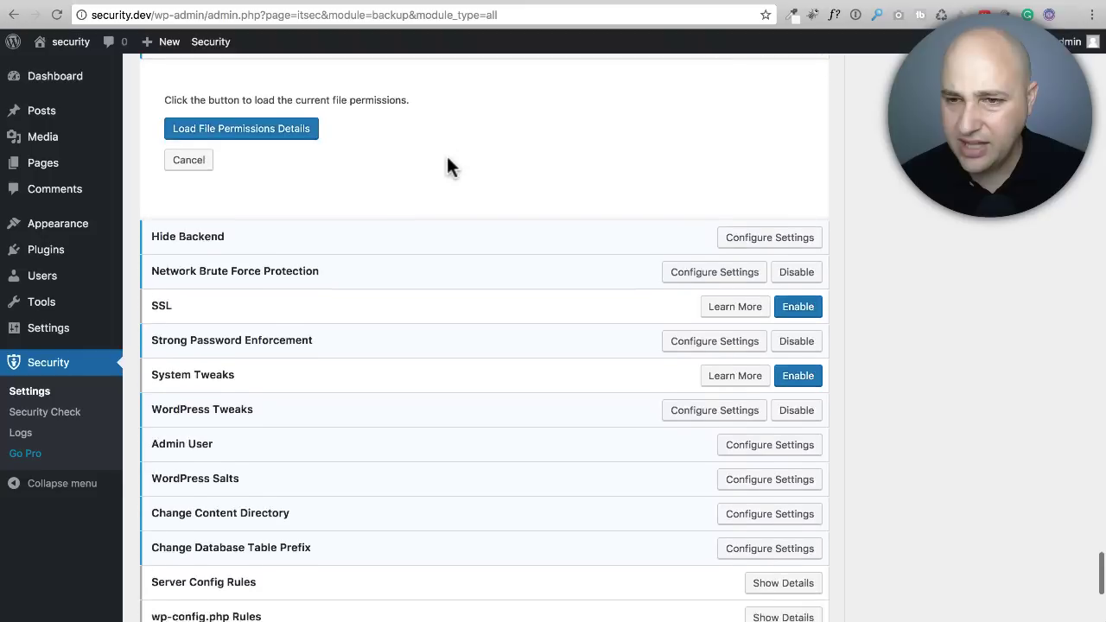
Open the Hide Backend settings and enable the hide backend feature.
{"action": "left_click", "coordinate": [318, 207]}
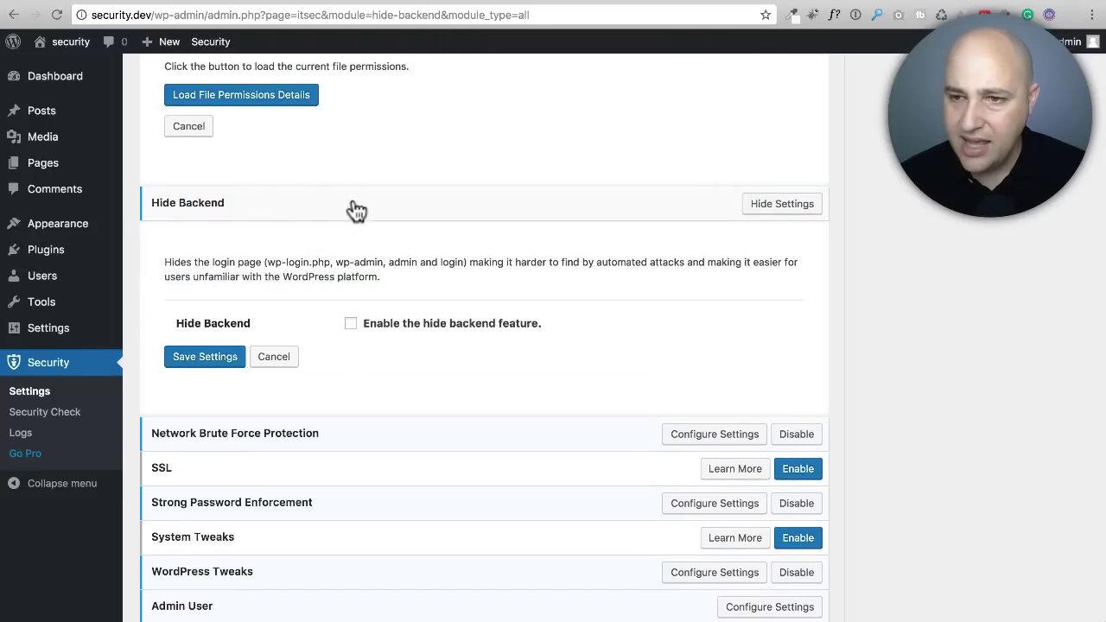
{"action": "scroll", "coordinate": [397, 217], "scroll_direction": "down", "scroll_amount": 2}
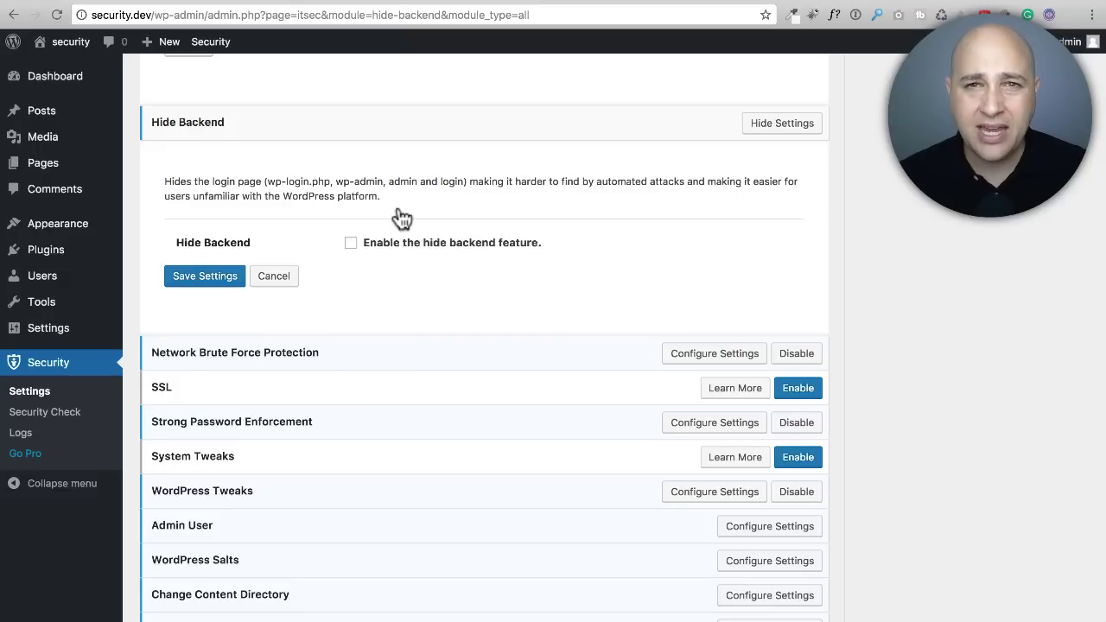
{"action": "left_click", "coordinate": [350, 245]}
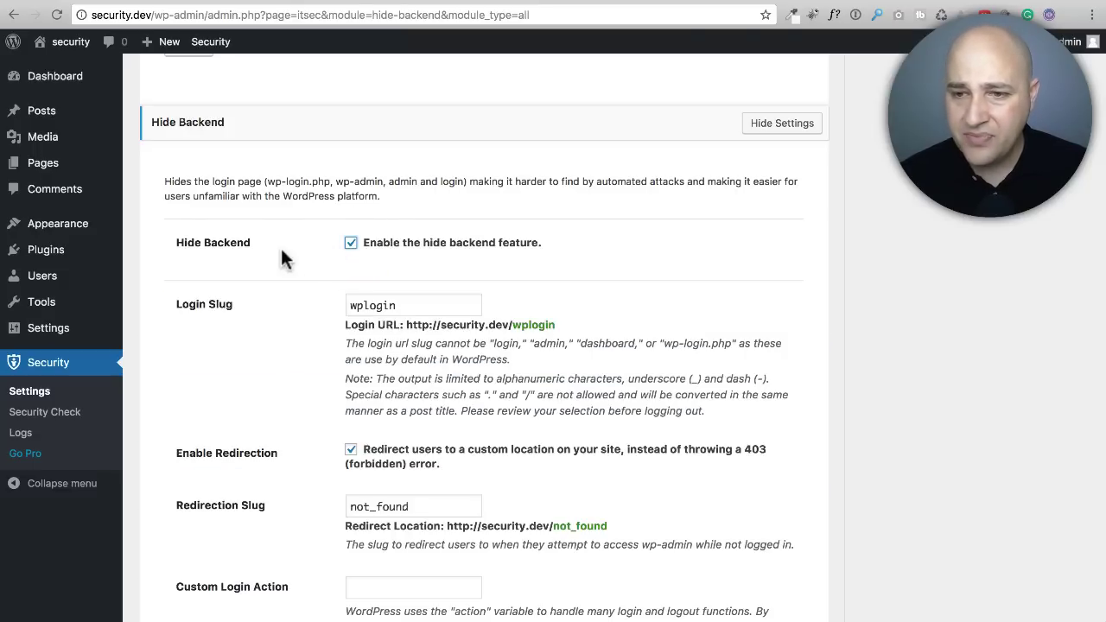
Examine the Hide Backend options for login slug, redirection, redirection slug and custom login action.
{"action": "scroll", "coordinate": [285, 252], "scroll_direction": "down", "scroll_amount": 3}
{"action": "scroll", "coordinate": [327, 168], "scroll_direction": "down", "scroll_amount": 1}
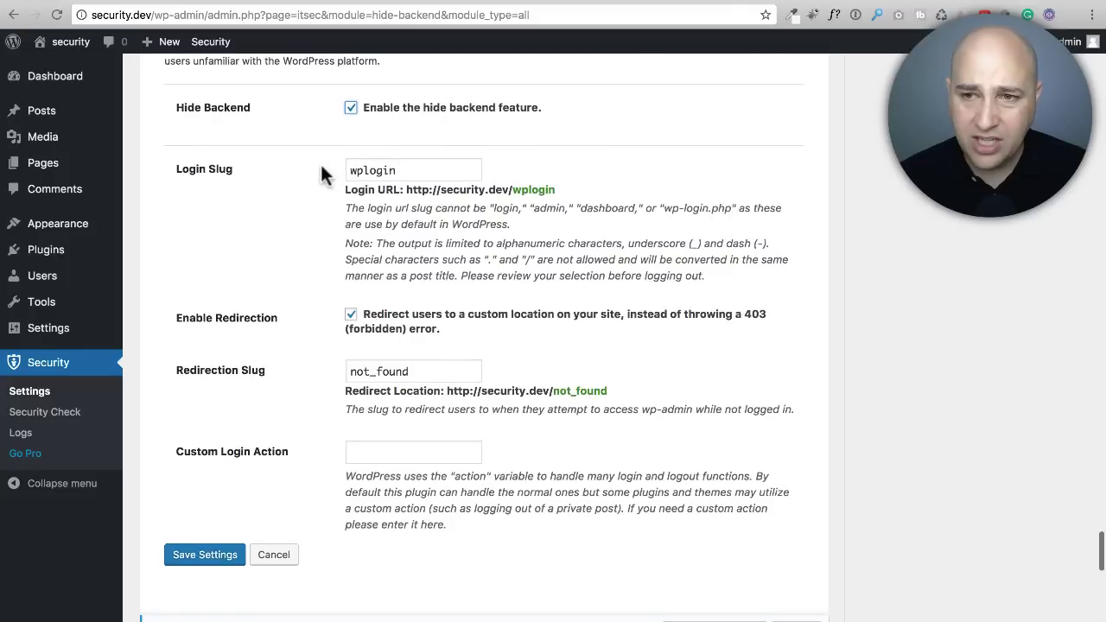
{"action": "triple_click", "coordinate": [337, 168]}
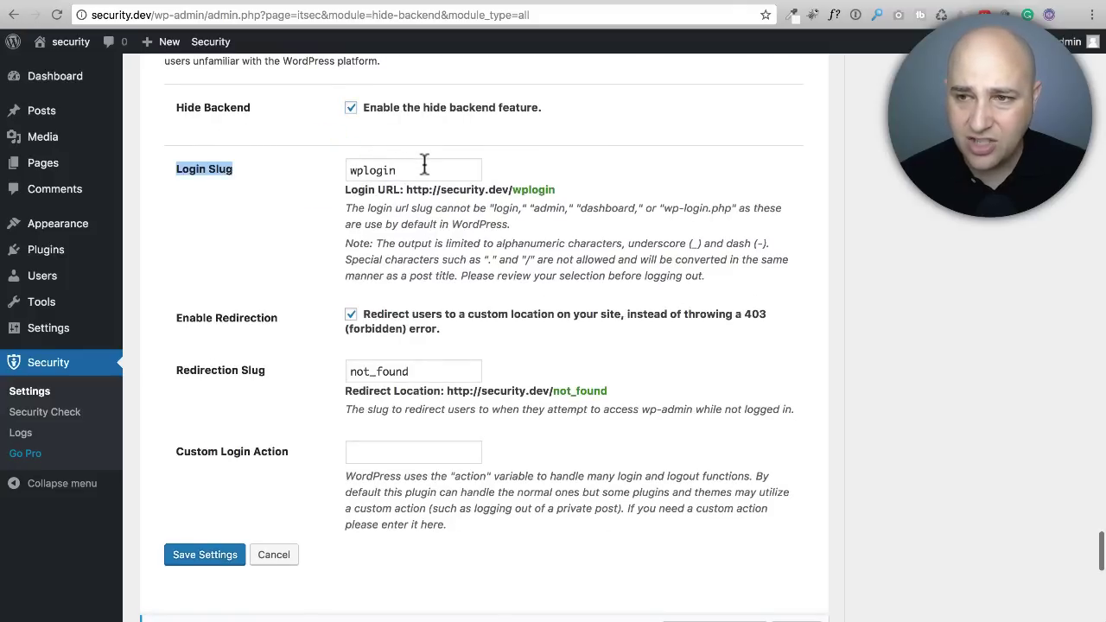
{"action": "left_click_drag", "start_coordinate": [422, 165], "coordinate": [312, 164]}
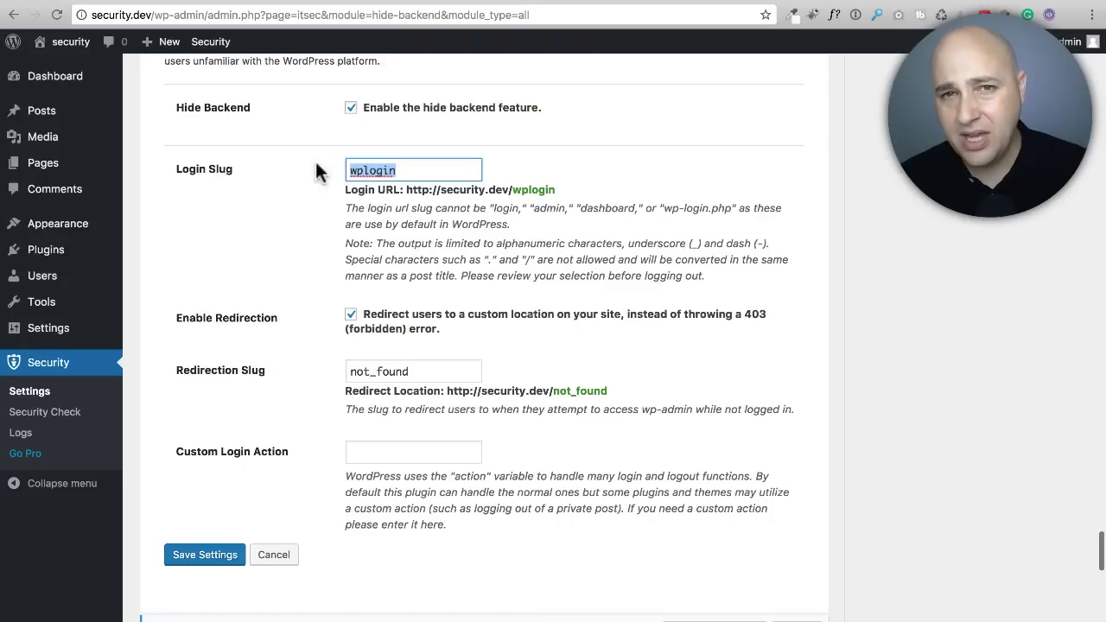
{"action": "scroll", "coordinate": [311, 197], "scroll_direction": "down", "scroll_amount": 3}
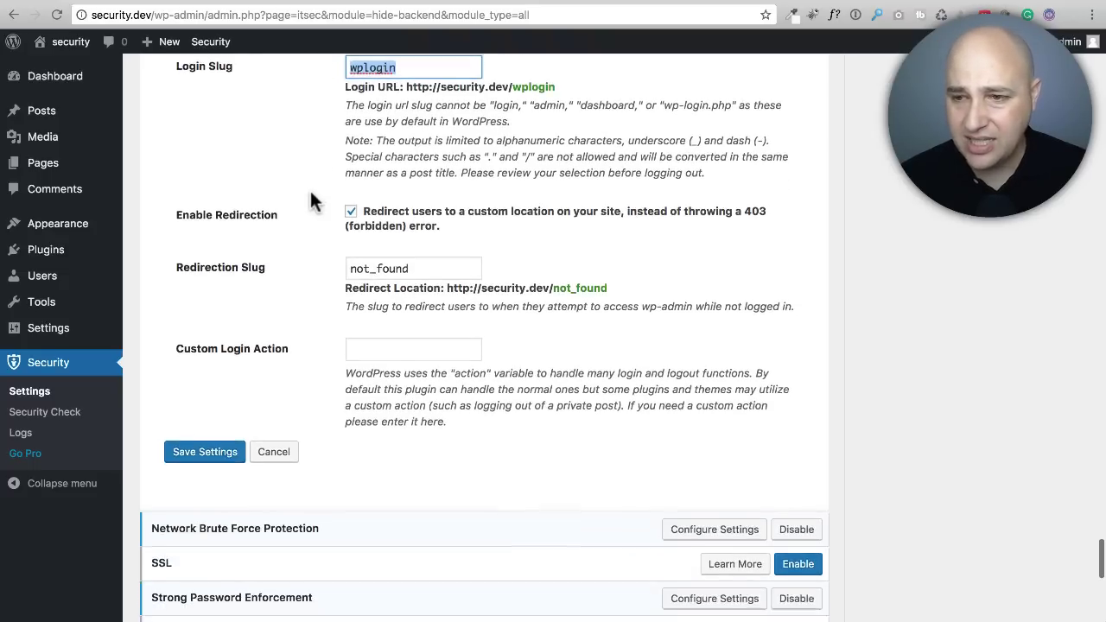
{"action": "scroll", "coordinate": [323, 190], "scroll_direction": "up", "scroll_amount": 1}
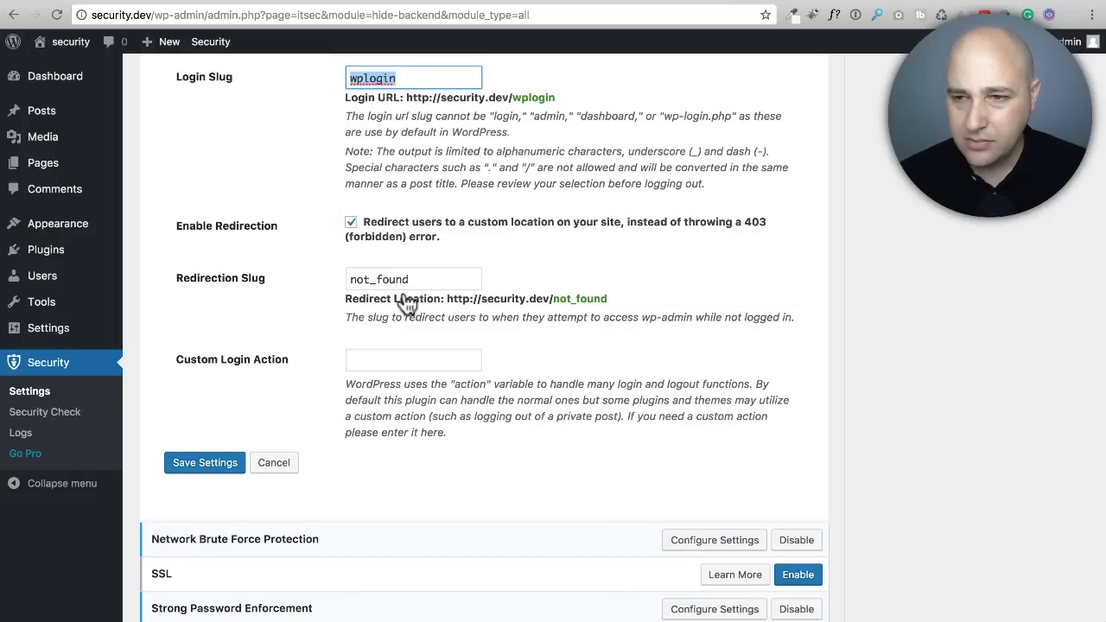
{"action": "scroll", "coordinate": [408, 303], "scroll_direction": "up", "scroll_amount": 2}
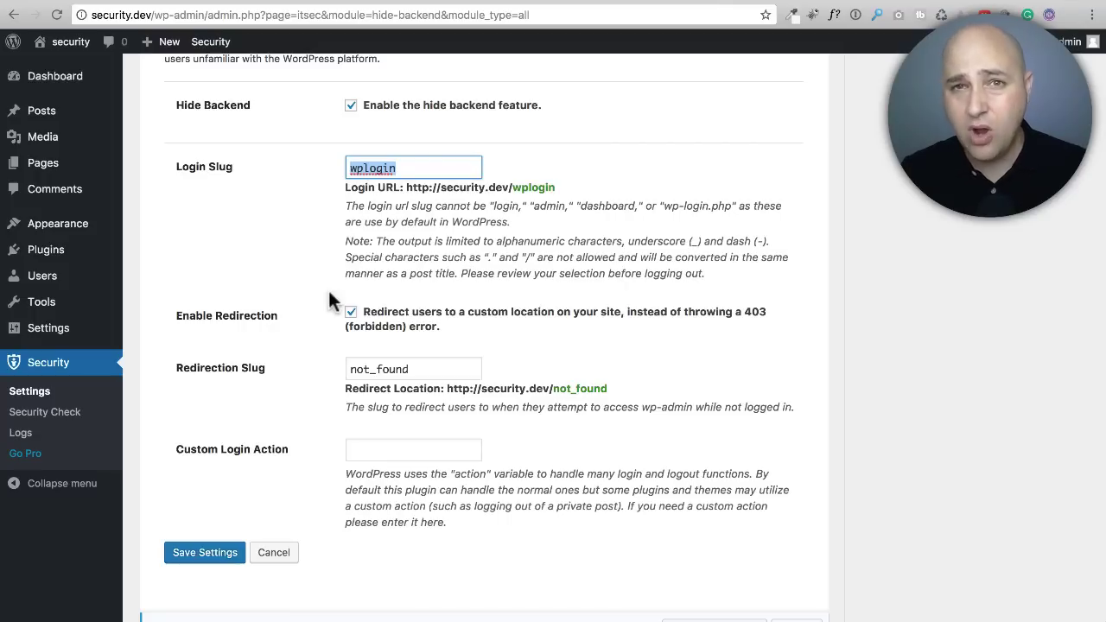
Examine the Network Brute Force Protection explanation and its email address and email updates options.
{"action": "scroll", "coordinate": [328, 298], "scroll_direction": "down", "scroll_amount": 5}
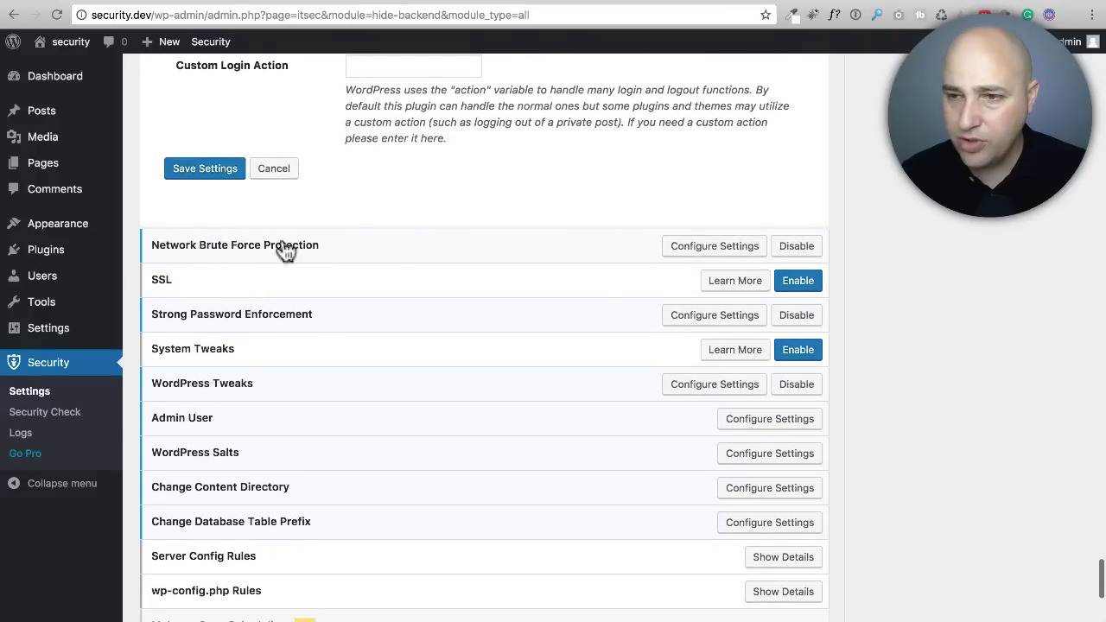
{"action": "left_click", "coordinate": [396, 251]}
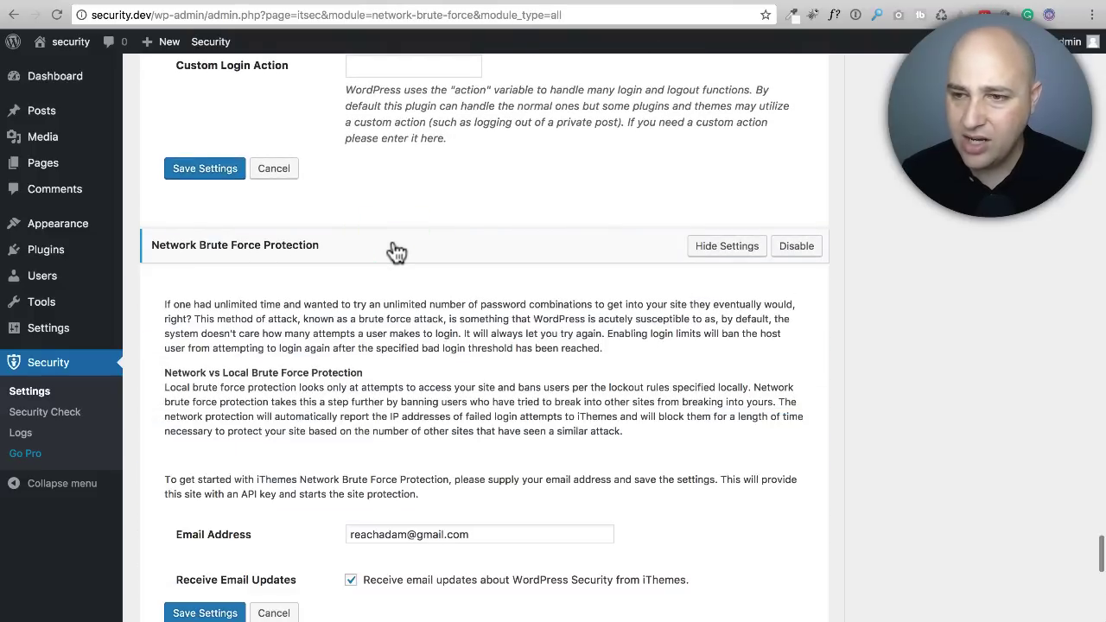
{"action": "scroll", "coordinate": [396, 251], "scroll_direction": "down", "scroll_amount": 4}
{"action": "scroll", "coordinate": [395, 250], "scroll_direction": "down", "scroll_amount": 1}
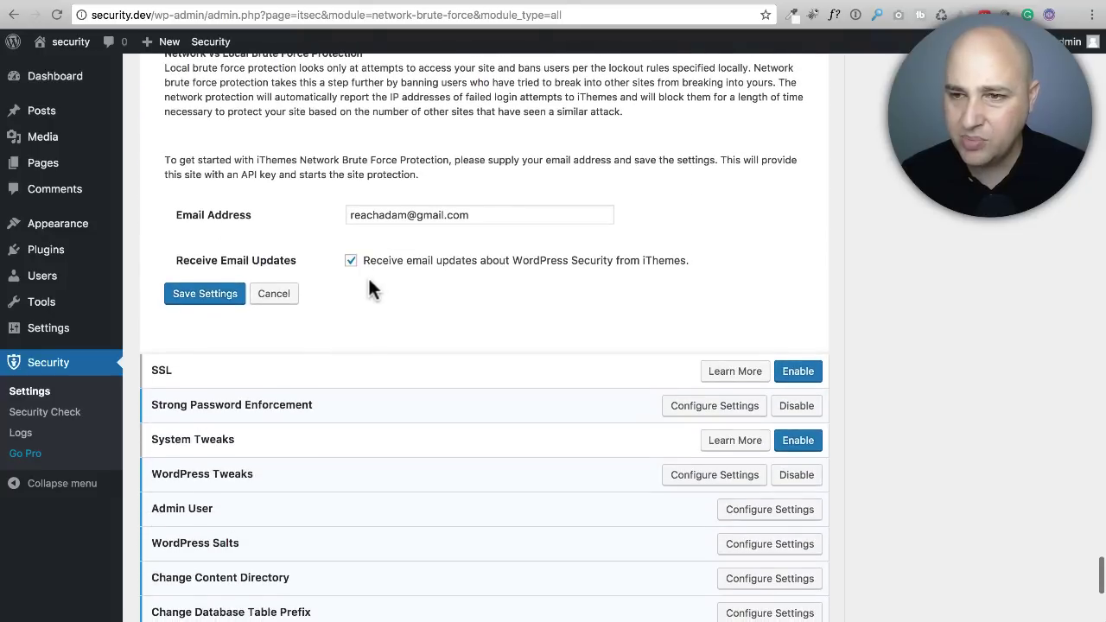
{"action": "scroll", "coordinate": [370, 278], "scroll_direction": "up", "scroll_amount": 3}
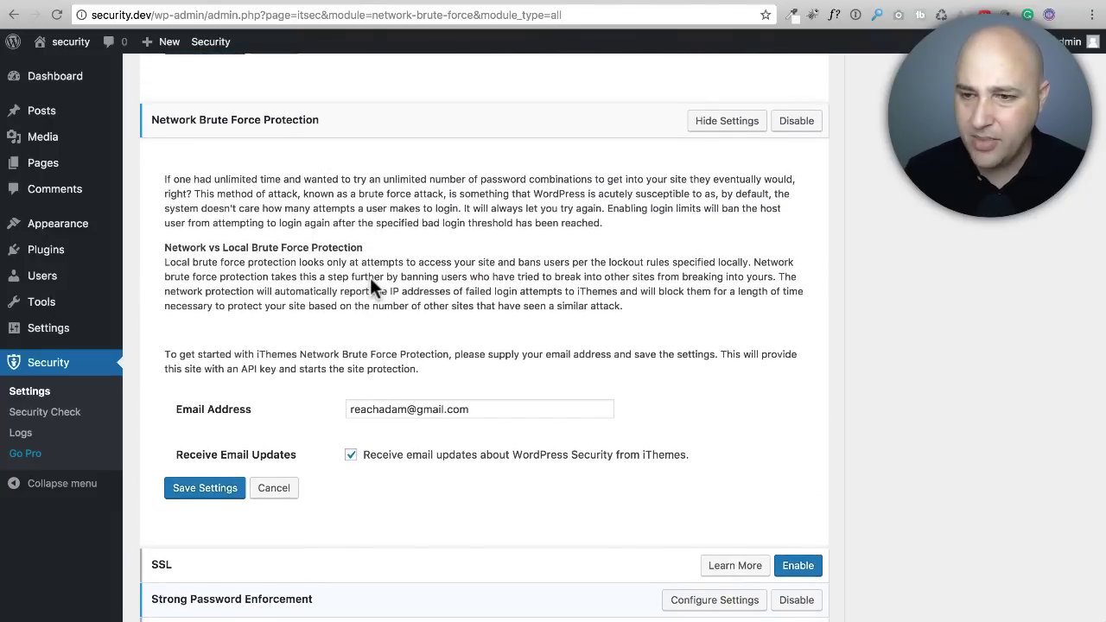
{"action": "scroll", "coordinate": [369, 278], "scroll_direction": "down", "scroll_amount": 3}
{"action": "scroll", "coordinate": [370, 294], "scroll_direction": "down", "scroll_amount": 2}
Enable the SSL module and look over its front end SSL mode and dashboard SSL options.
{"action": "left_click", "coordinate": [443, 281]}
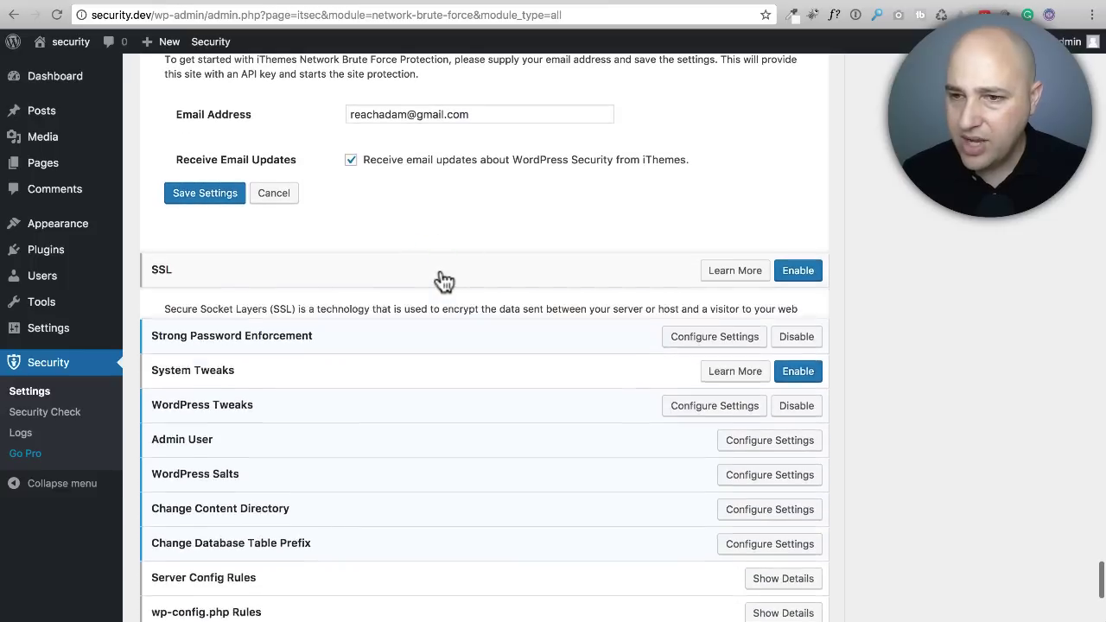
{"action": "left_click", "coordinate": [798, 276]}
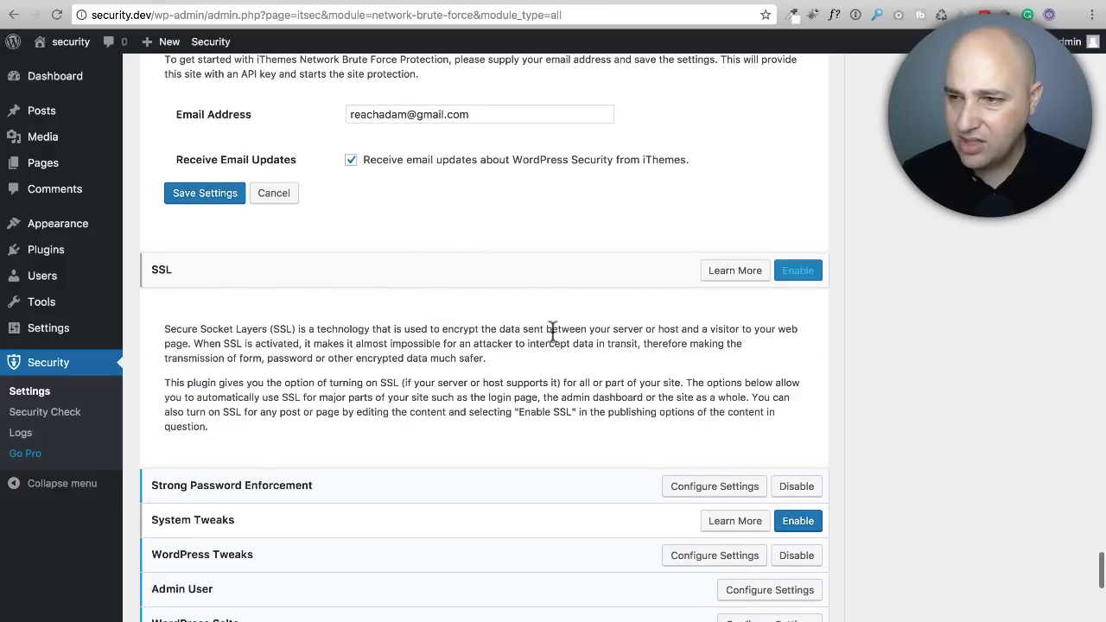
{"action": "scroll", "coordinate": [497, 298], "scroll_direction": "down", "scroll_amount": 10}
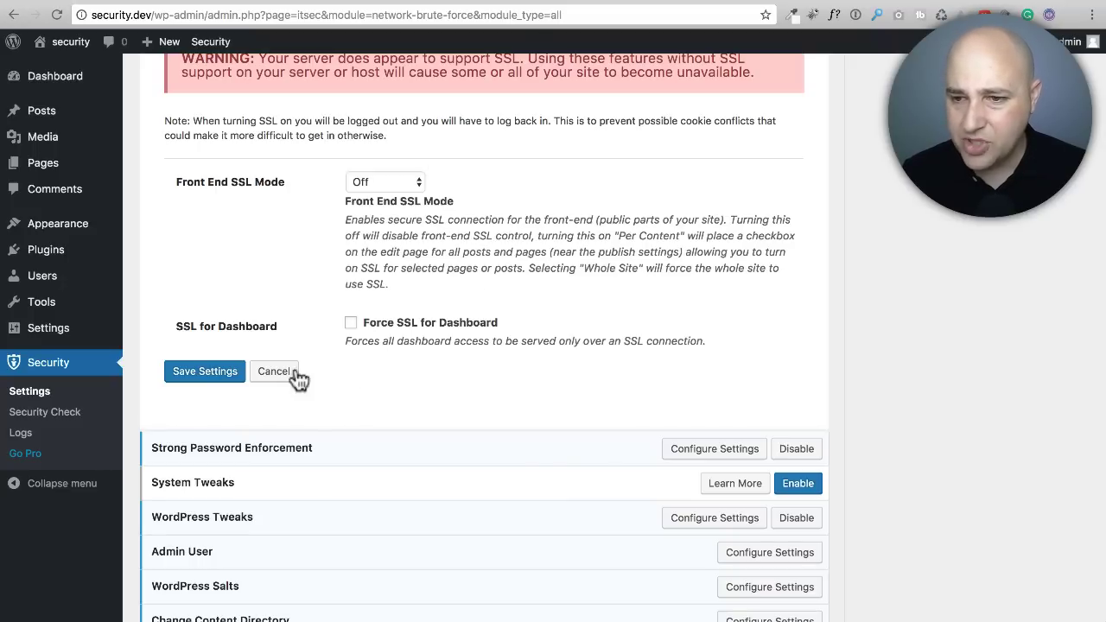
Examine the Strong Password Enforcement setting for the minimum role that requires a strong password.
{"action": "scroll", "coordinate": [389, 363], "scroll_direction": "down", "scroll_amount": 3}
{"action": "left_click", "coordinate": [396, 347]}
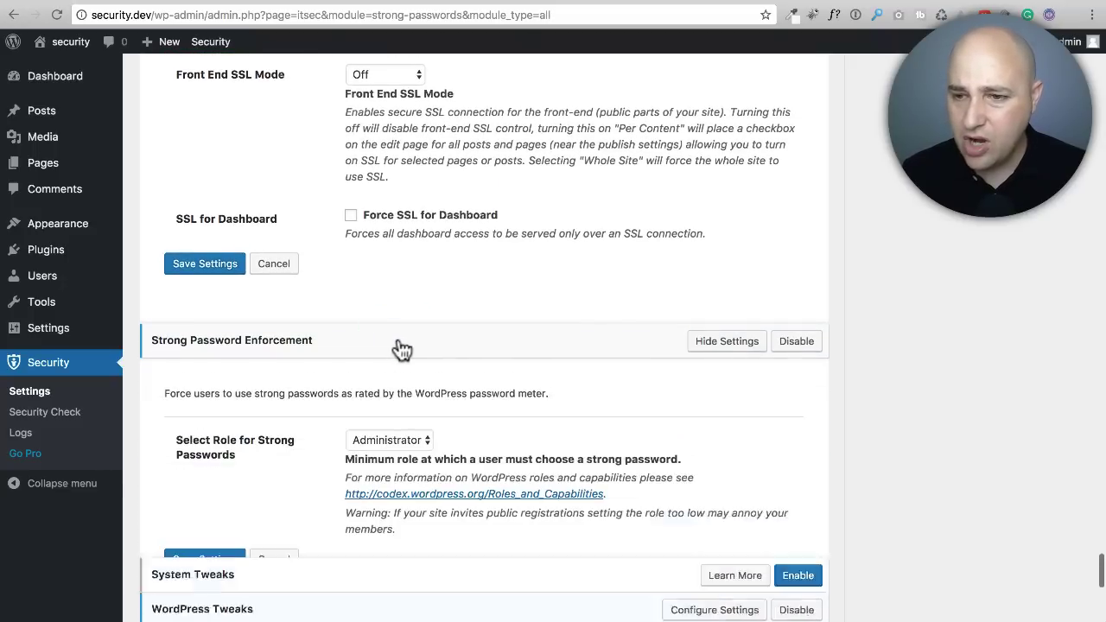
{"action": "scroll", "coordinate": [454, 345], "scroll_direction": "down", "scroll_amount": 3}
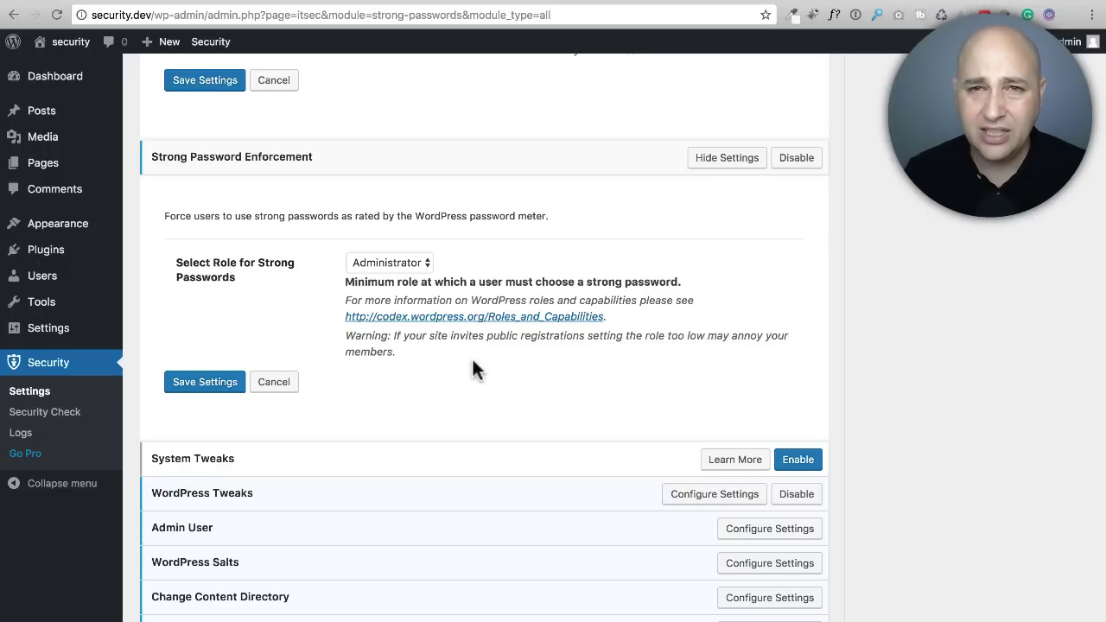
{"action": "scroll", "coordinate": [473, 363], "scroll_direction": "down", "scroll_amount": 2}
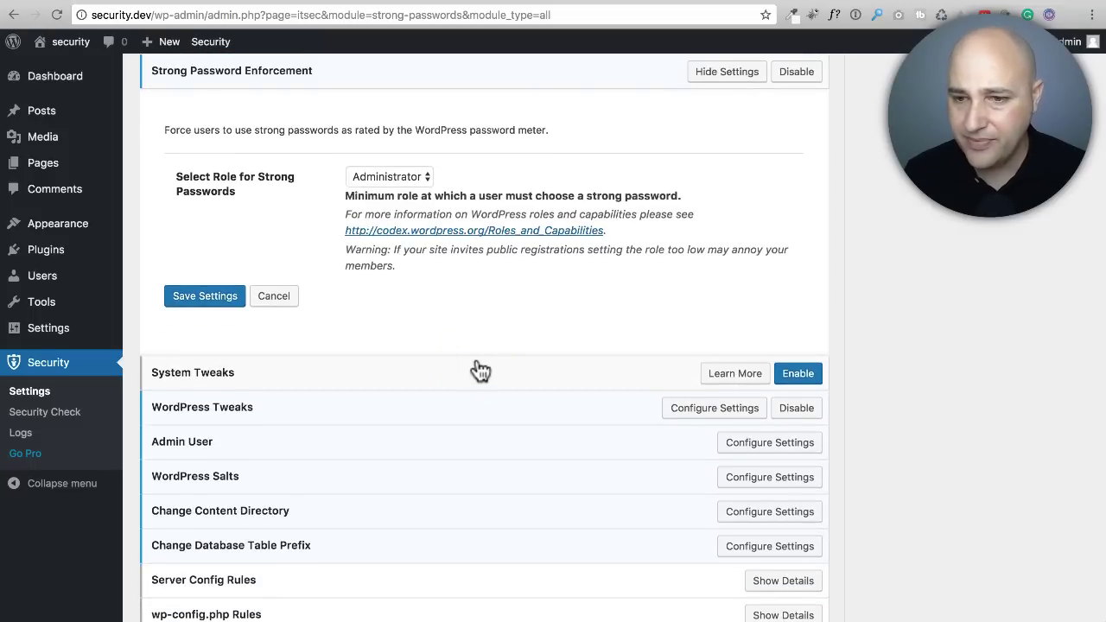
Open the System Tweaks module description and enable the module.
{"action": "left_click", "coordinate": [477, 372]}
{"action": "scroll", "coordinate": [553, 326], "scroll_direction": "down", "scroll_amount": 2}
{"action": "left_click", "coordinate": [812, 302]}
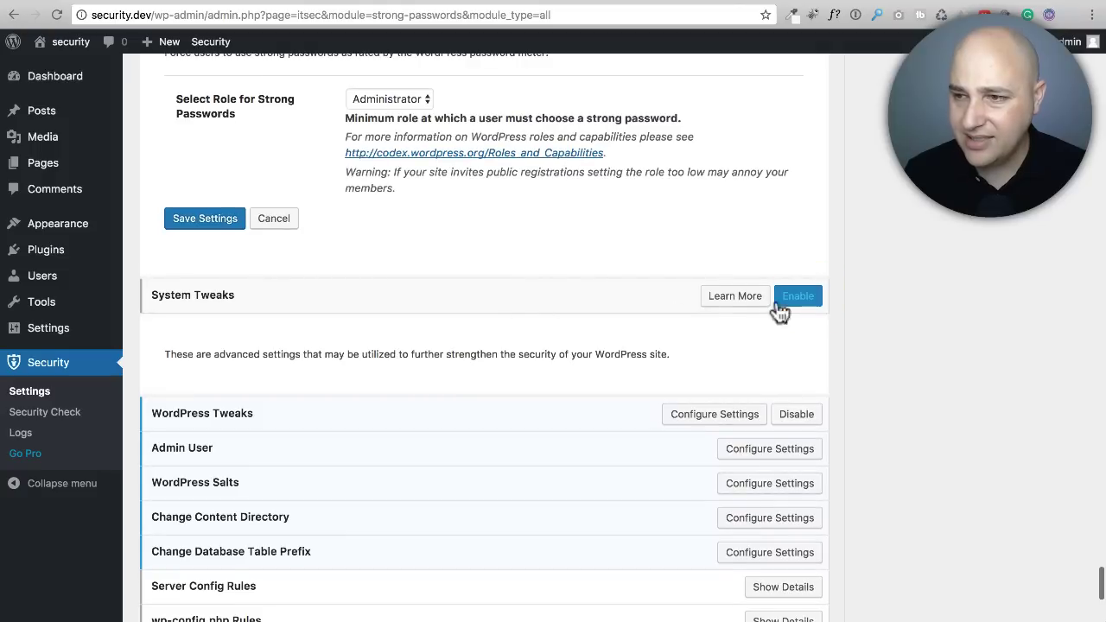
Examine the System Tweaks options for system files, directory browsing, request and URL filters, file writing permissions and PHP execution.
{"action": "scroll", "coordinate": [511, 304], "scroll_direction": "down", "scroll_amount": 8}
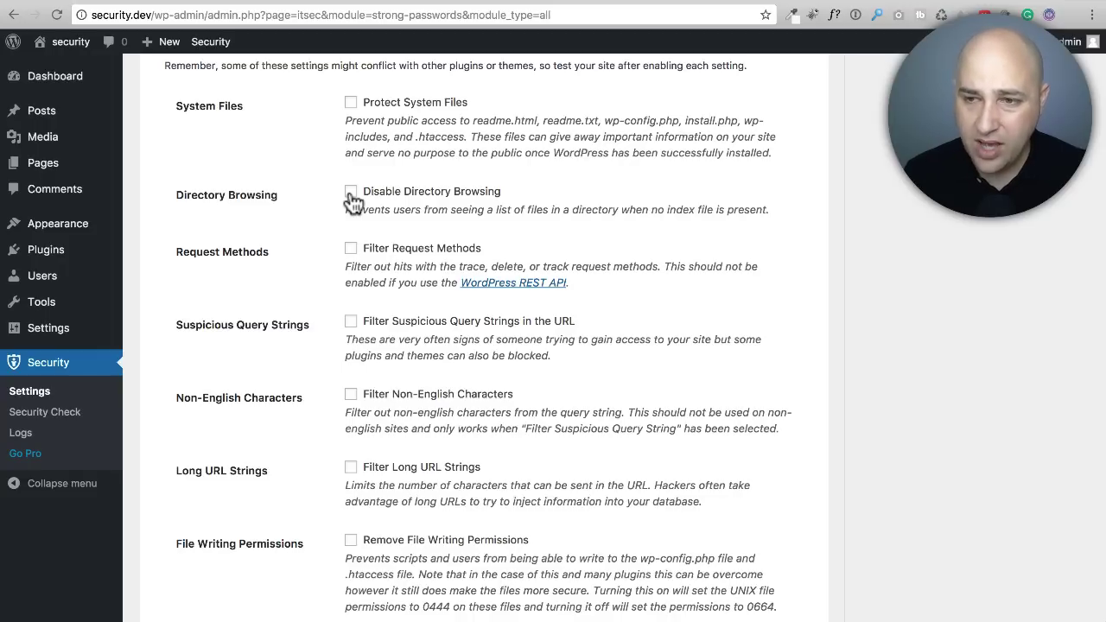
{"action": "scroll", "coordinate": [353, 201], "scroll_direction": "down", "scroll_amount": 2}
{"action": "scroll", "coordinate": [352, 201], "scroll_direction": "down", "scroll_amount": 1}
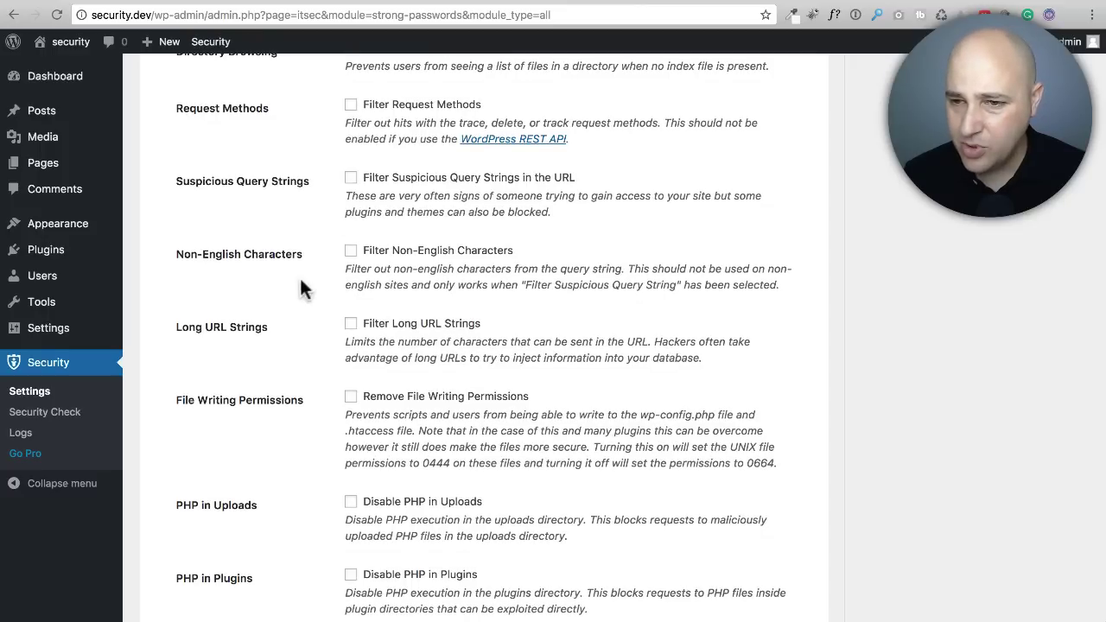
{"action": "left_click_drag", "start_coordinate": [483, 323], "coordinate": [361, 317]}
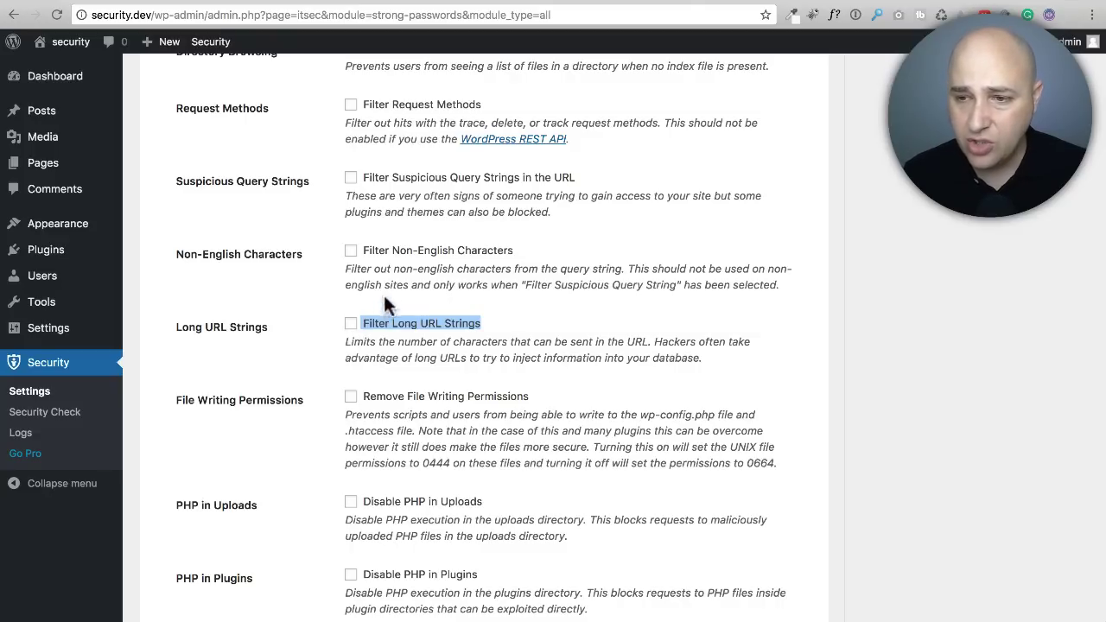
{"action": "scroll", "coordinate": [313, 316], "scroll_direction": "down", "scroll_amount": 5}
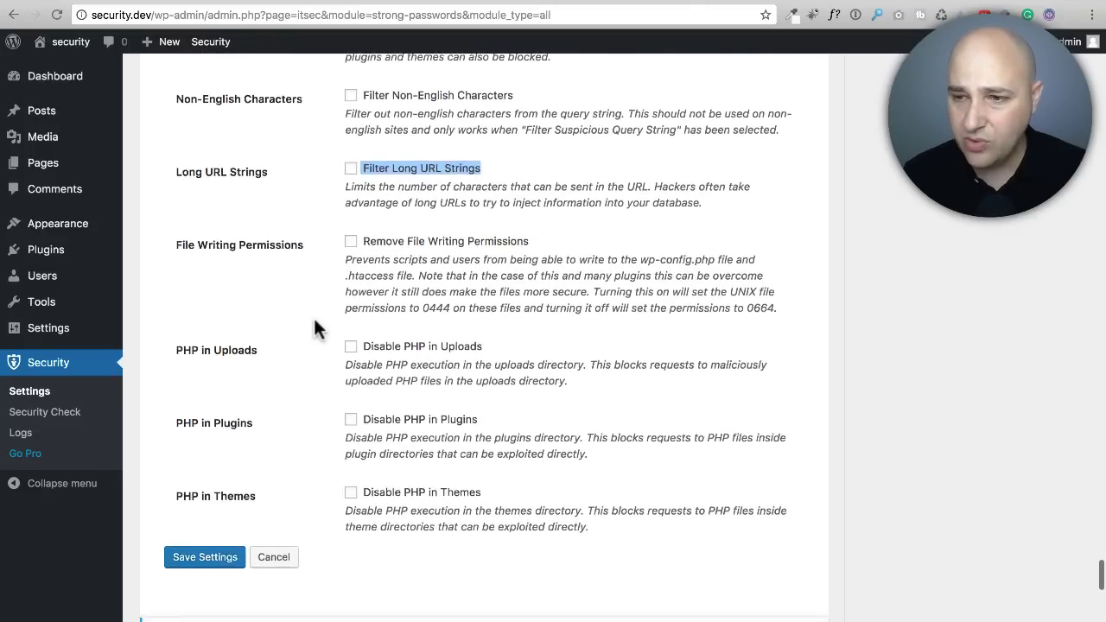
{"action": "scroll", "coordinate": [315, 321], "scroll_direction": "down", "scroll_amount": 1}
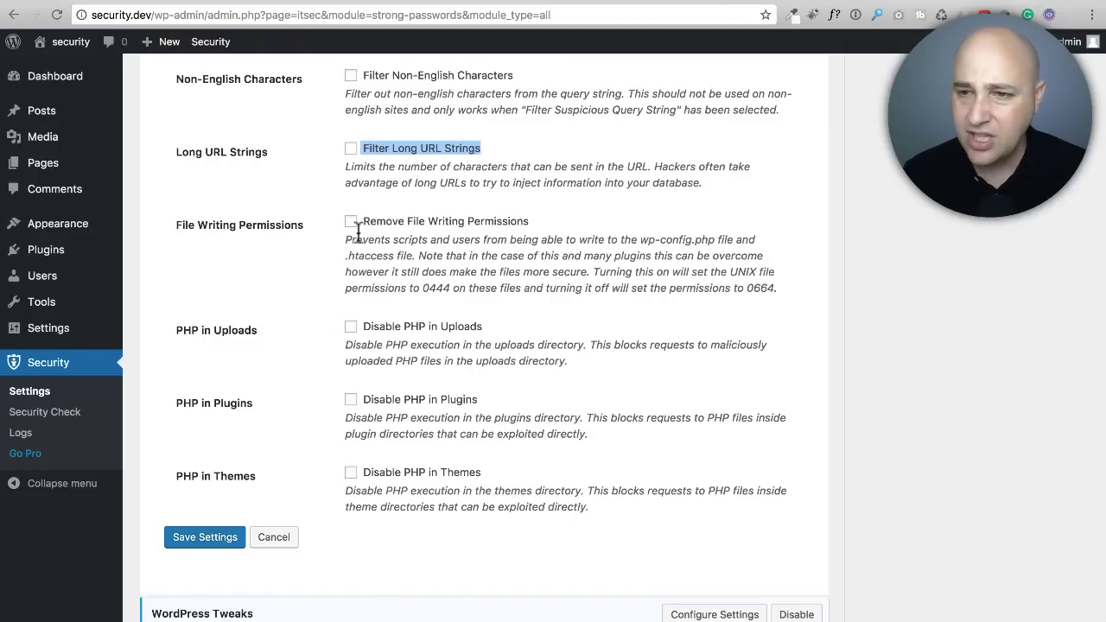
{"action": "left_click", "coordinate": [311, 239]}
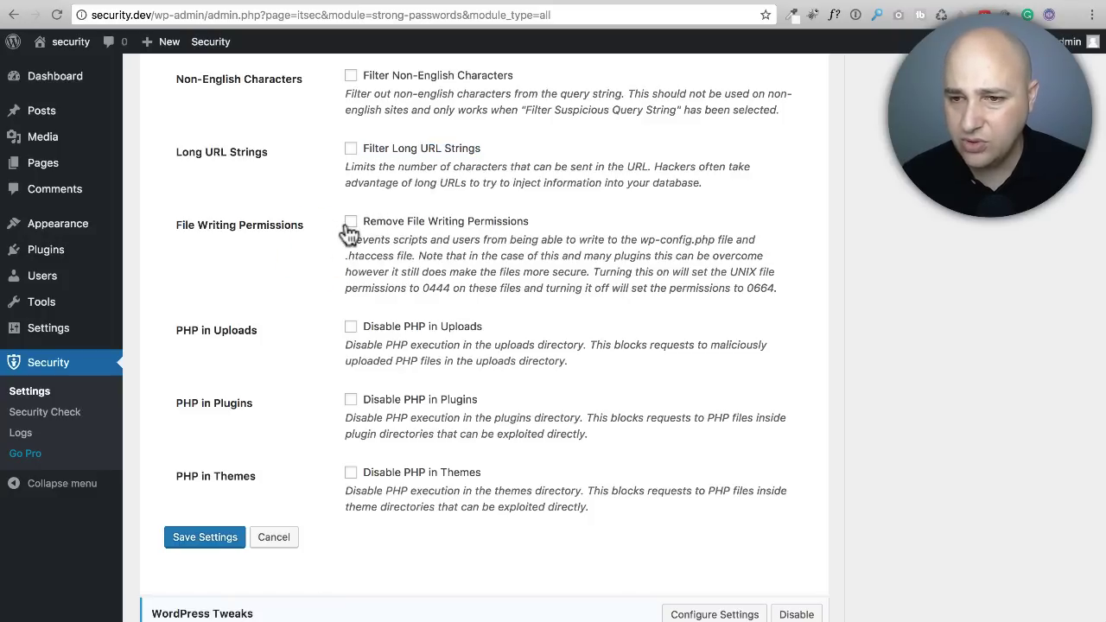
{"action": "scroll", "coordinate": [338, 226], "scroll_direction": "down", "scroll_amount": 2}
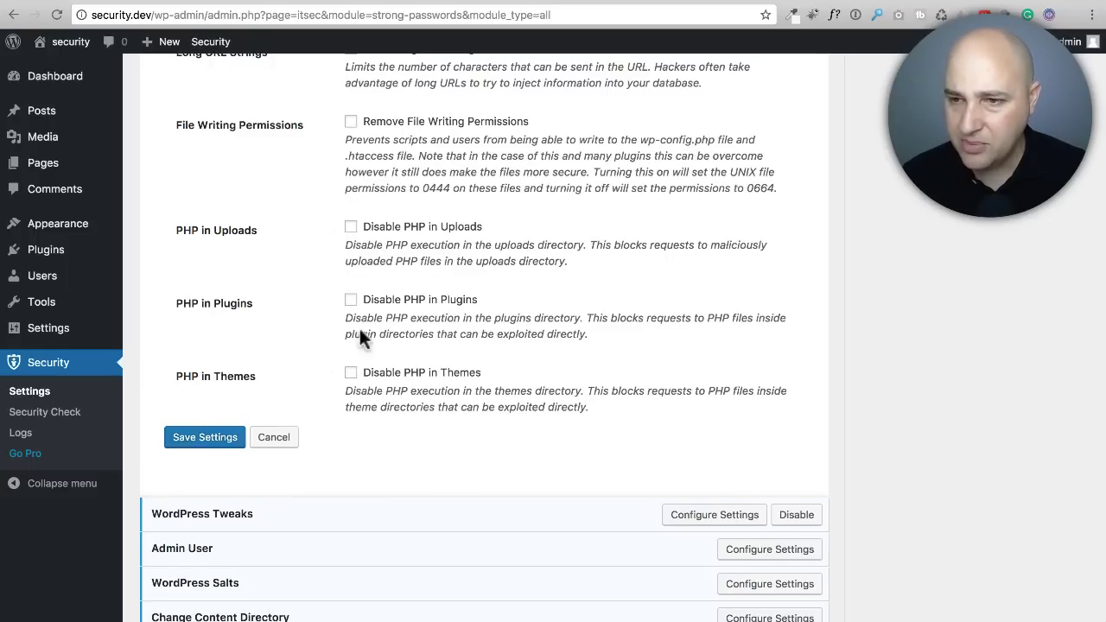
Open the WordPress Tweaks settings and set the XML-RPC option to Disable XML-RPC (recommended).
{"action": "scroll", "coordinate": [346, 328], "scroll_direction": "down", "scroll_amount": 5}
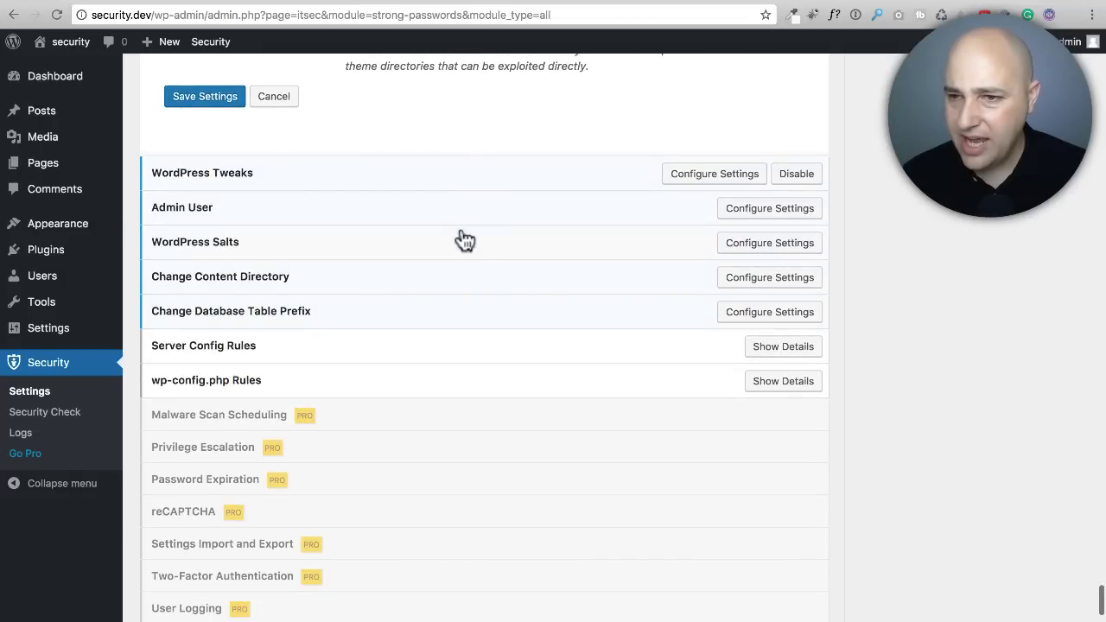
{"action": "left_click", "coordinate": [441, 183]}
{"action": "scroll", "coordinate": [442, 183], "scroll_direction": "down", "scroll_amount": 2}
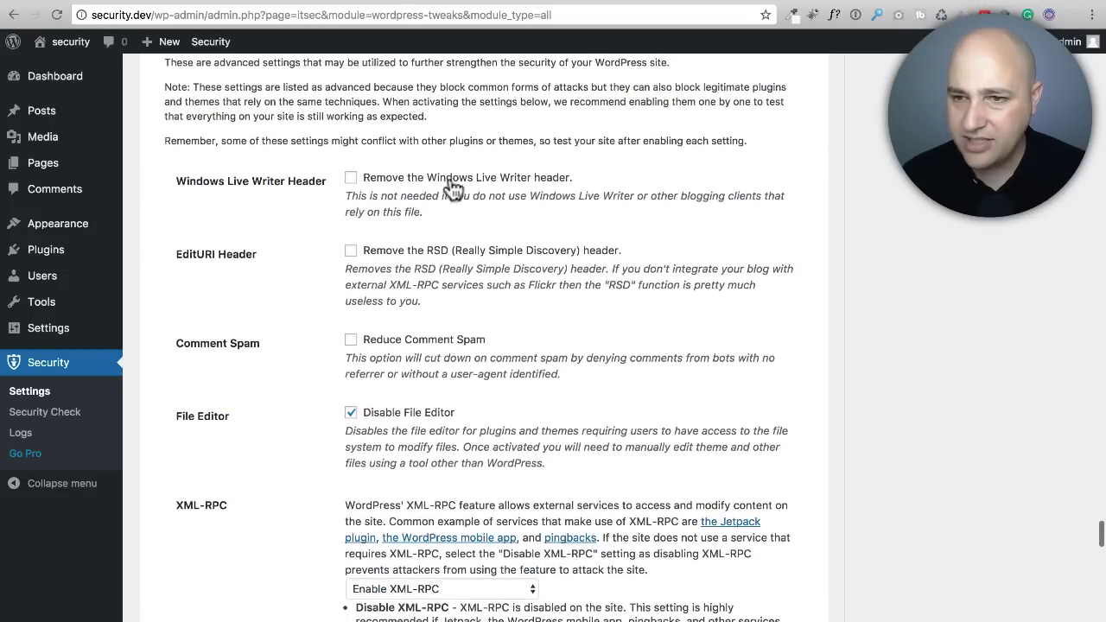
{"action": "scroll", "coordinate": [472, 230], "scroll_direction": "down", "scroll_amount": 1}
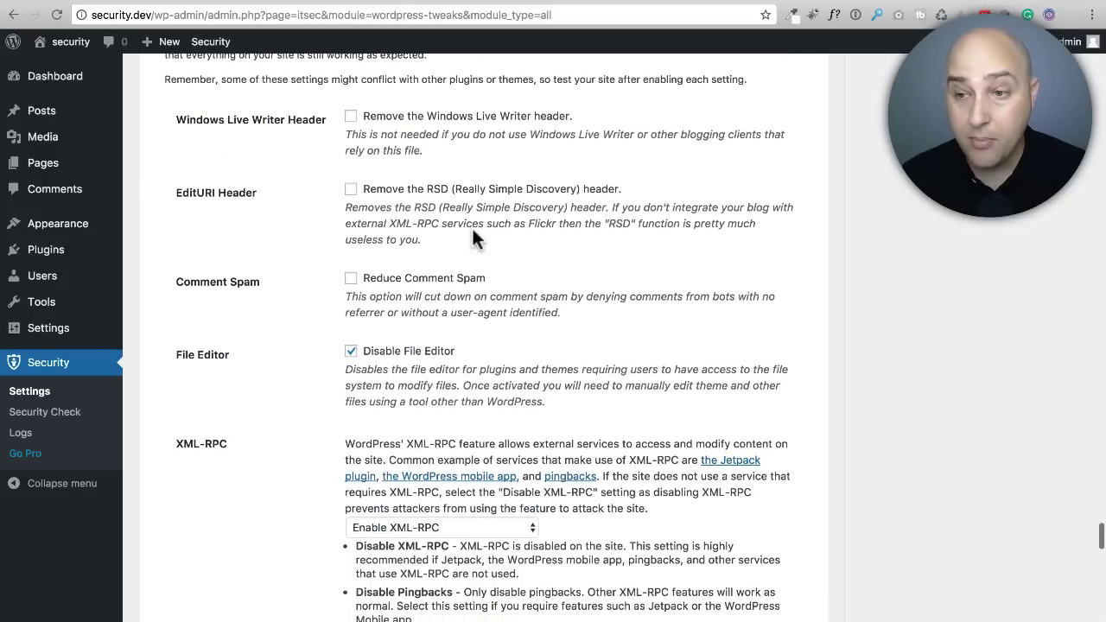
{"action": "scroll", "coordinate": [471, 227], "scroll_direction": "down", "scroll_amount": 3}
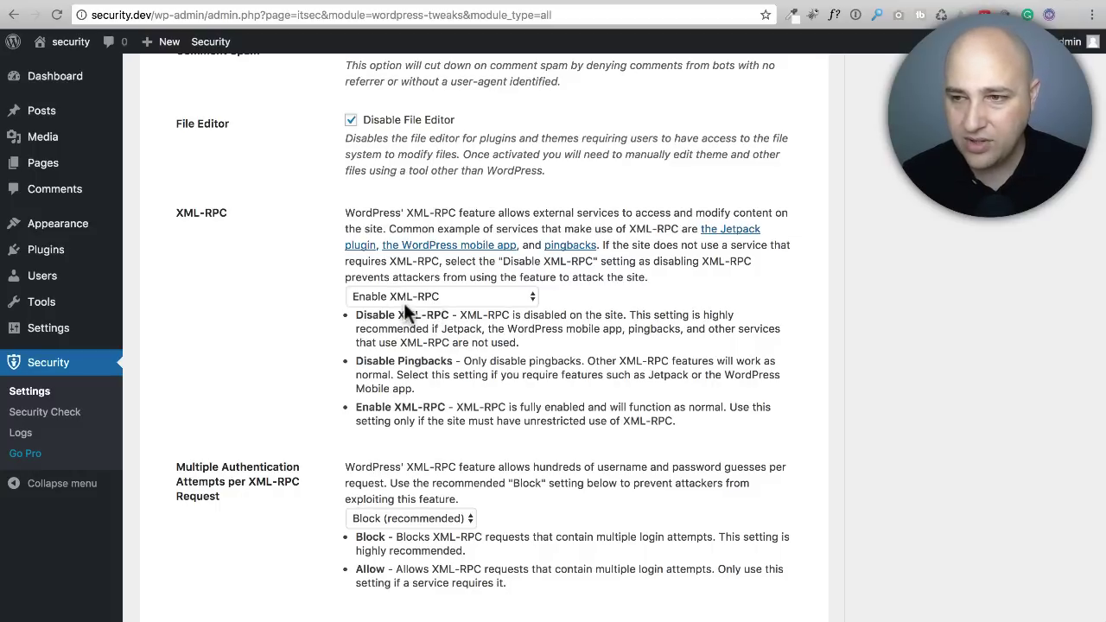
{"action": "left_click", "coordinate": [444, 298]}
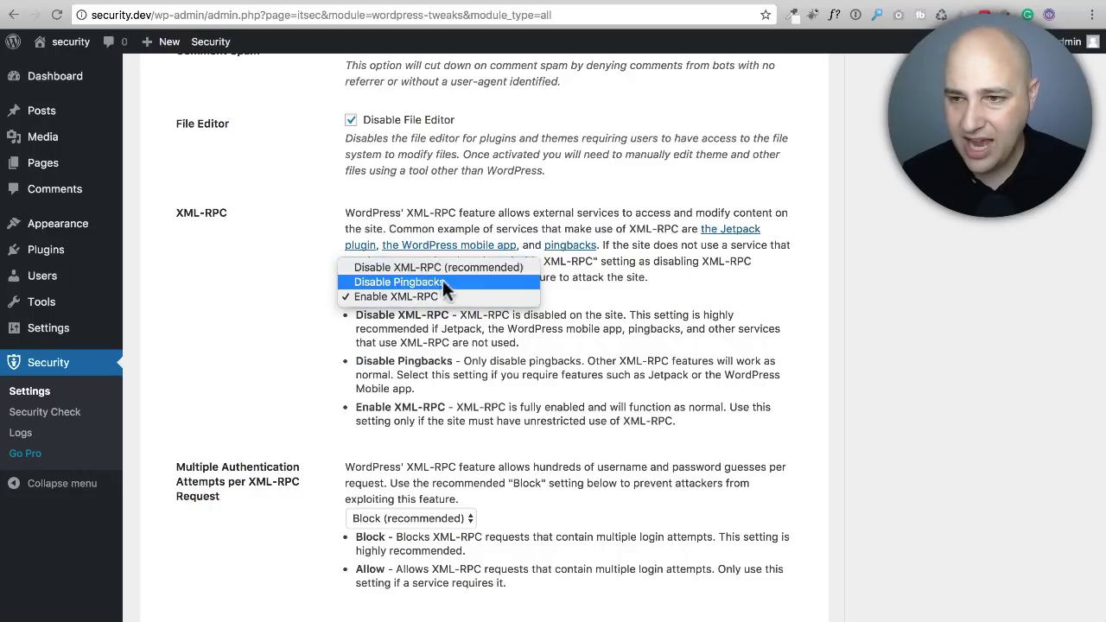
{"action": "left_click", "coordinate": [443, 269]}
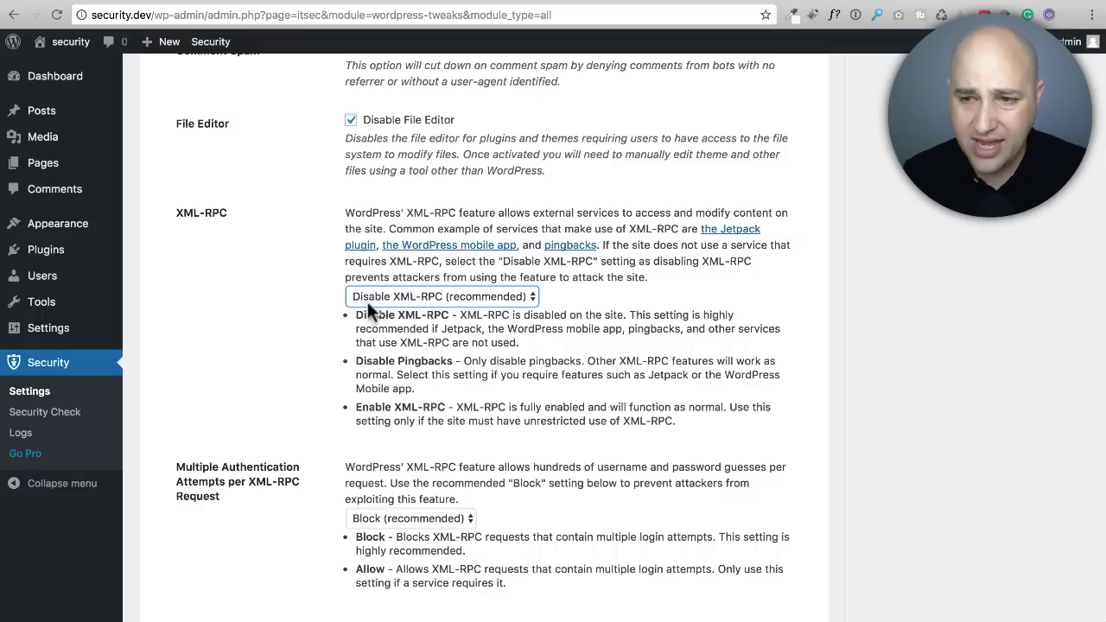
Examine the remaining WordPress Tweaks options, from multiple authentication attempts and REST API access to login errors, nicknames and tabnapping.
{"action": "scroll", "coordinate": [303, 308], "scroll_direction": "down", "scroll_amount": 5}
{"action": "scroll", "coordinate": [303, 315], "scroll_direction": "down", "scroll_amount": 1}
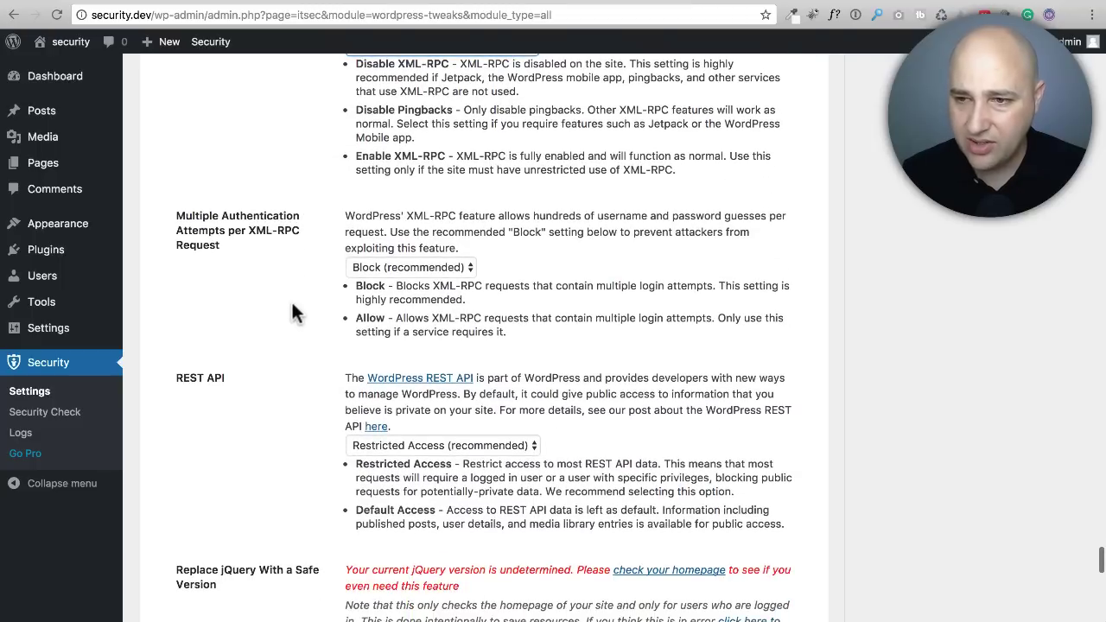
{"action": "scroll", "coordinate": [294, 277], "scroll_direction": "down", "scroll_amount": 2}
{"action": "scroll", "coordinate": [303, 273], "scroll_direction": "down", "scroll_amount": 5}
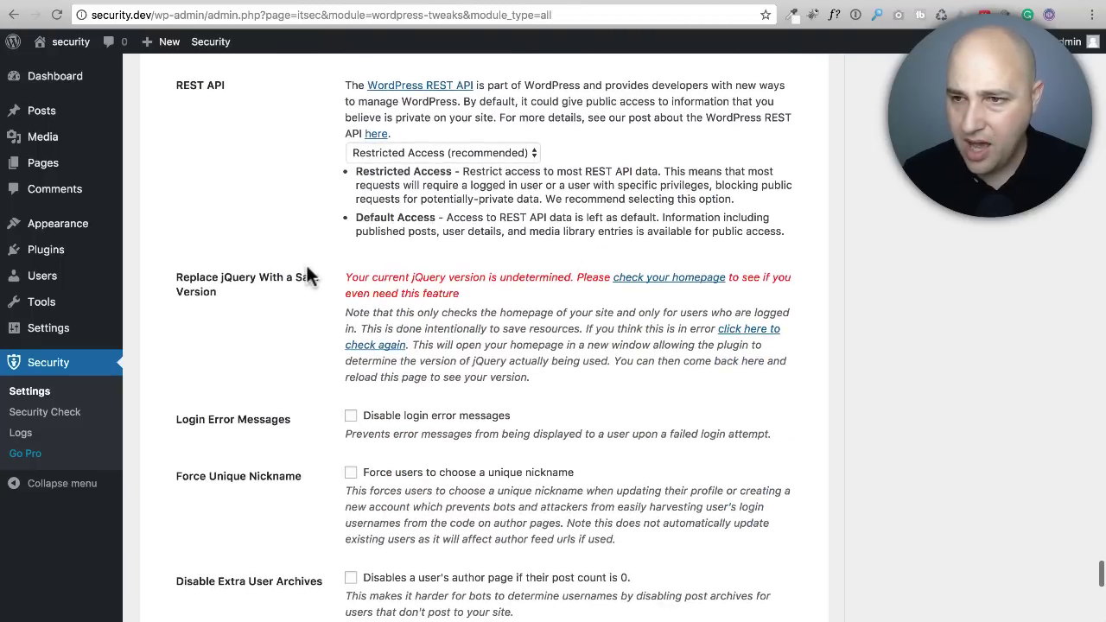
{"action": "scroll", "coordinate": [311, 271], "scroll_direction": "down", "scroll_amount": 4}
{"action": "scroll", "coordinate": [309, 270], "scroll_direction": "down", "scroll_amount": 2}
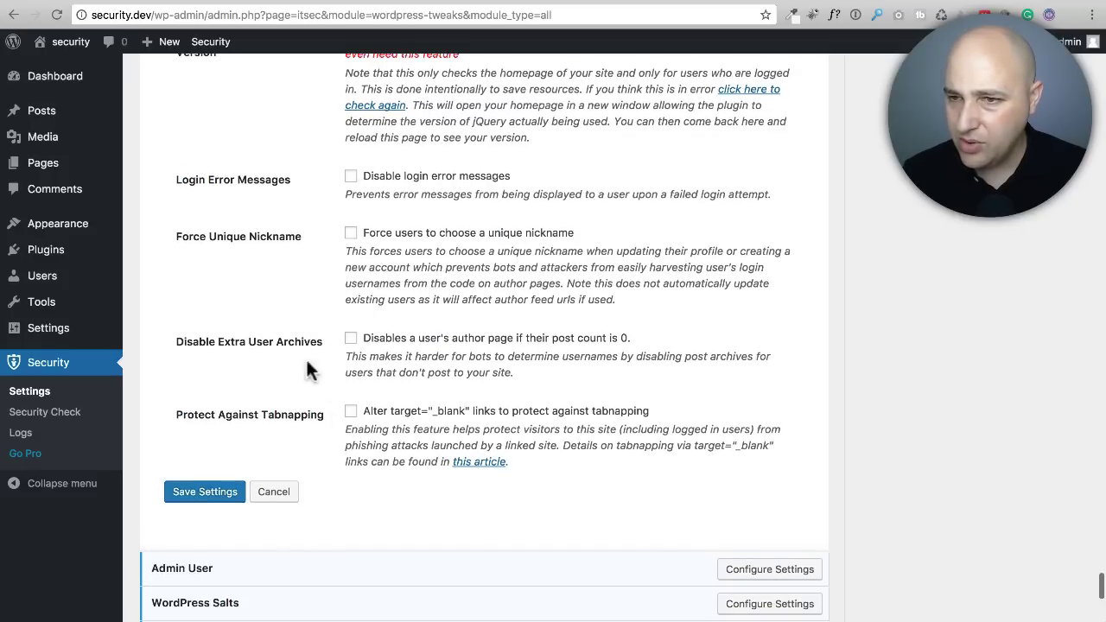
Open the Admin User module and examine its option to change the ID of the user with ID 1.
{"action": "scroll", "coordinate": [299, 375], "scroll_direction": "down", "scroll_amount": 8}
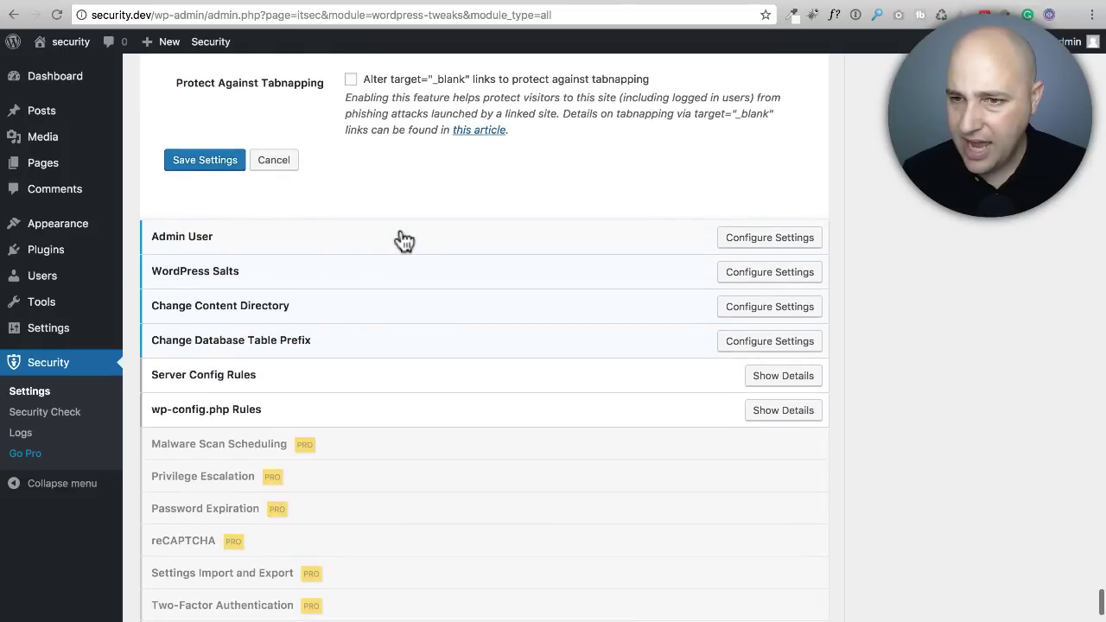
{"action": "left_click", "coordinate": [400, 240]}
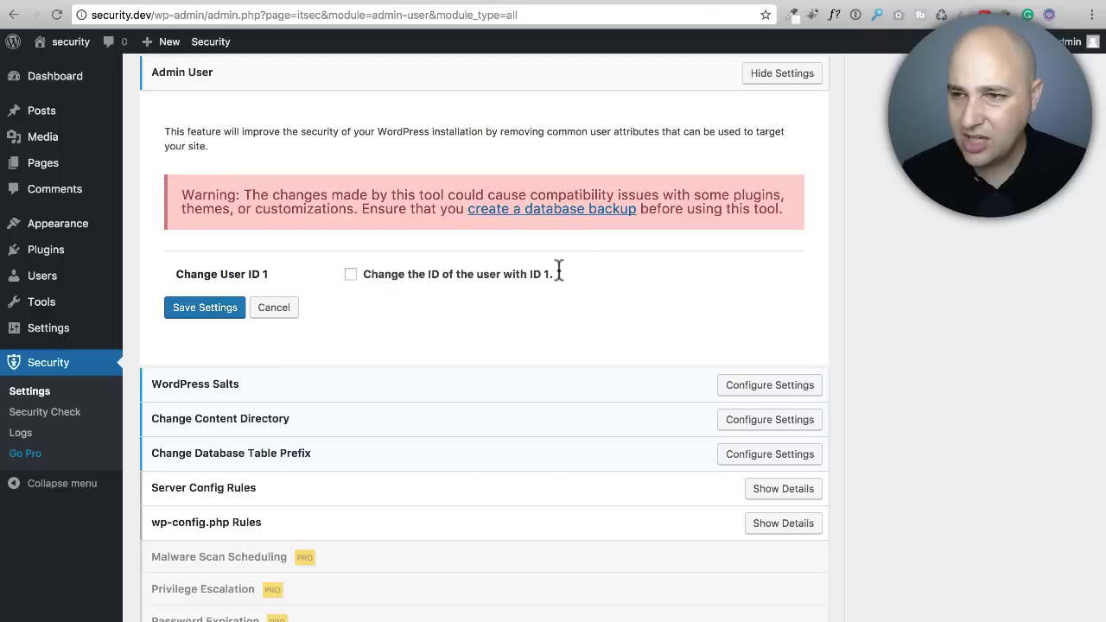
{"action": "left_click_drag", "start_coordinate": [559, 274], "coordinate": [541, 275]}
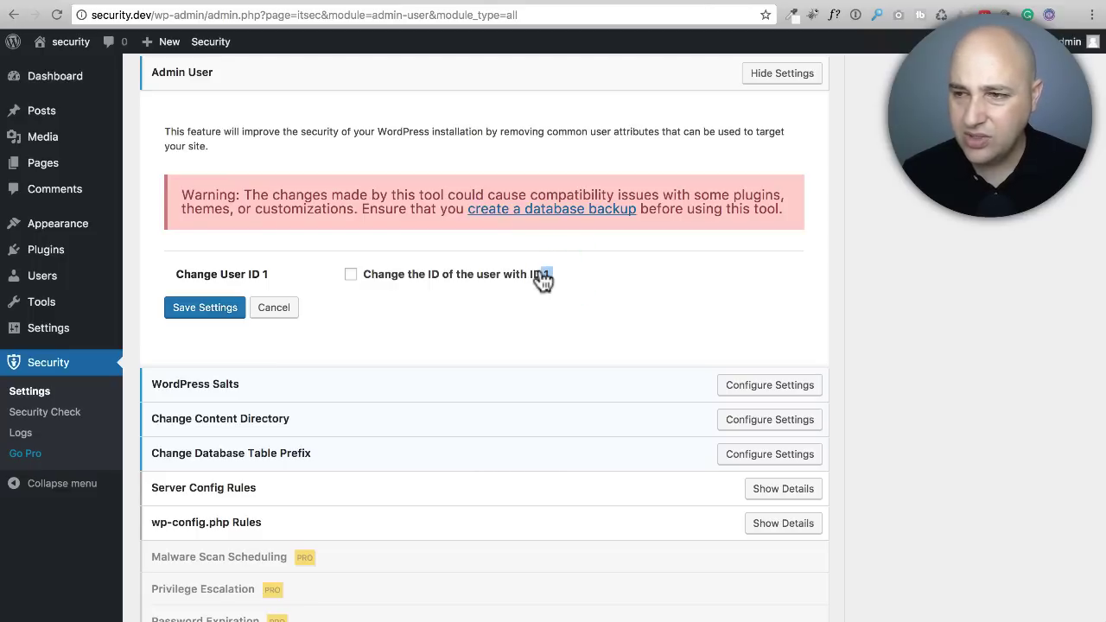
{"action": "scroll", "coordinate": [415, 268], "scroll_direction": "down", "scroll_amount": 2}
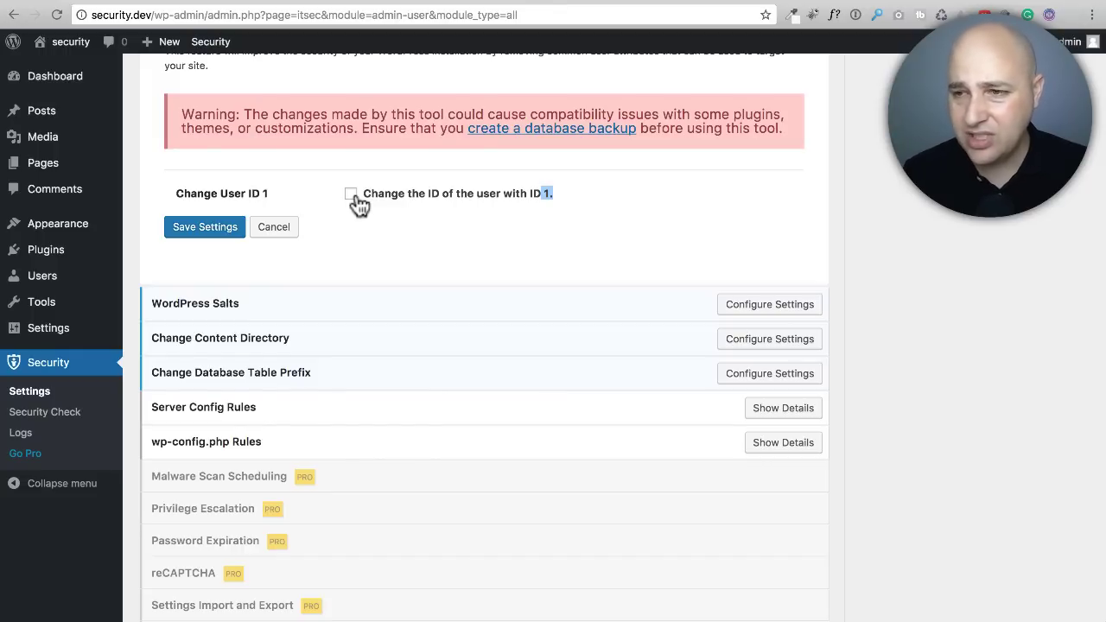
Open the WordPress Salts module and read its explanation and the Change WordPress Salts option.
{"action": "left_click", "coordinate": [372, 309]}
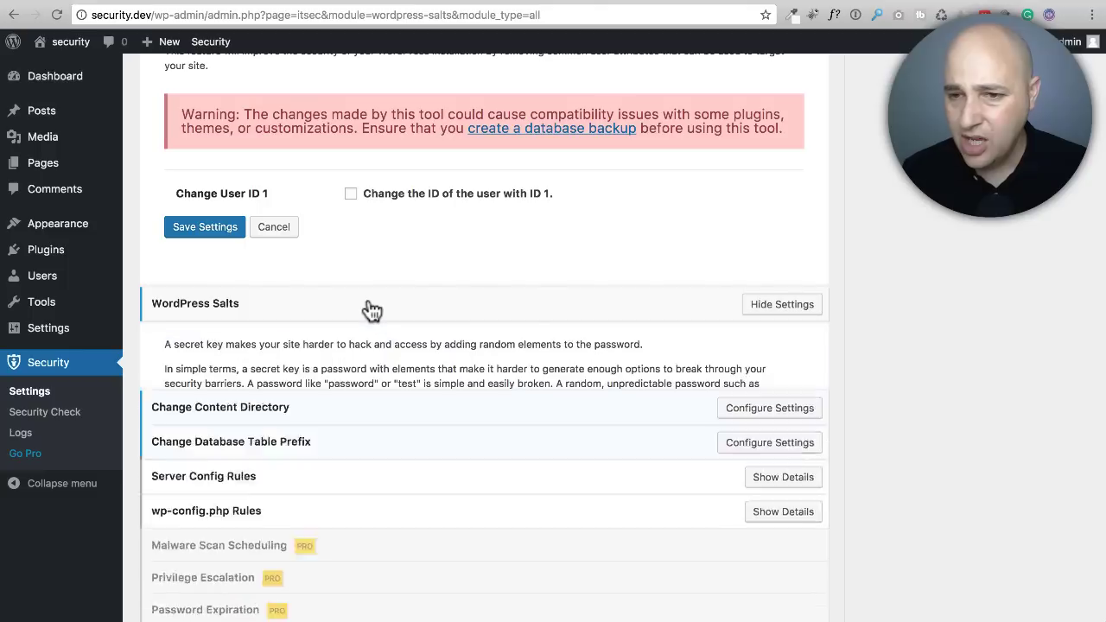
{"action": "scroll", "coordinate": [477, 320], "scroll_direction": "down", "scroll_amount": 2}
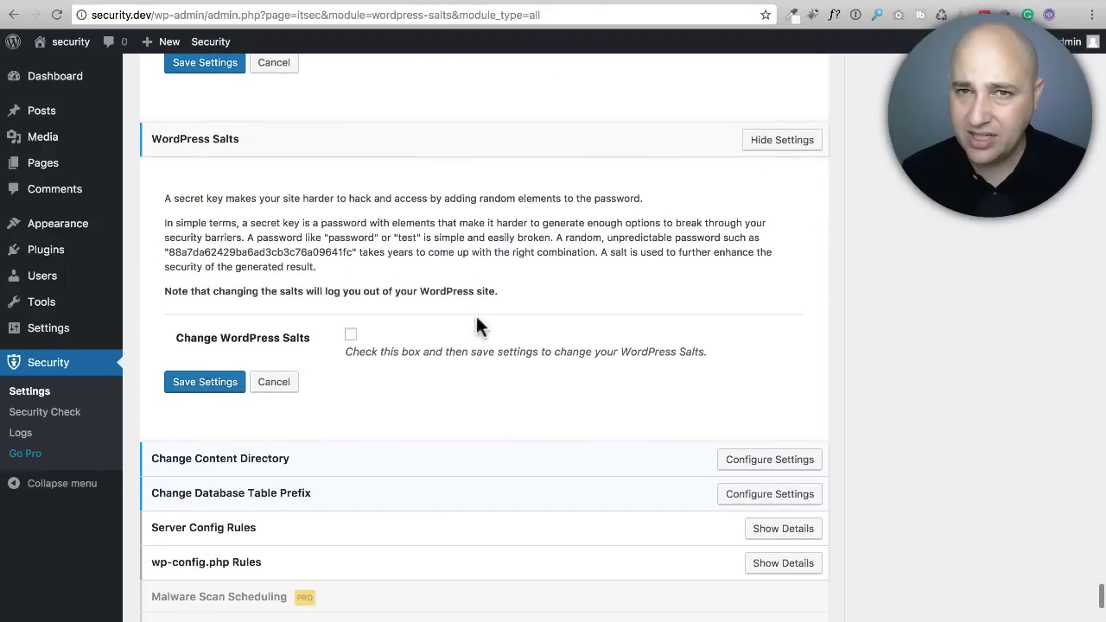
{"action": "scroll", "coordinate": [476, 325], "scroll_direction": "down", "scroll_amount": 1}
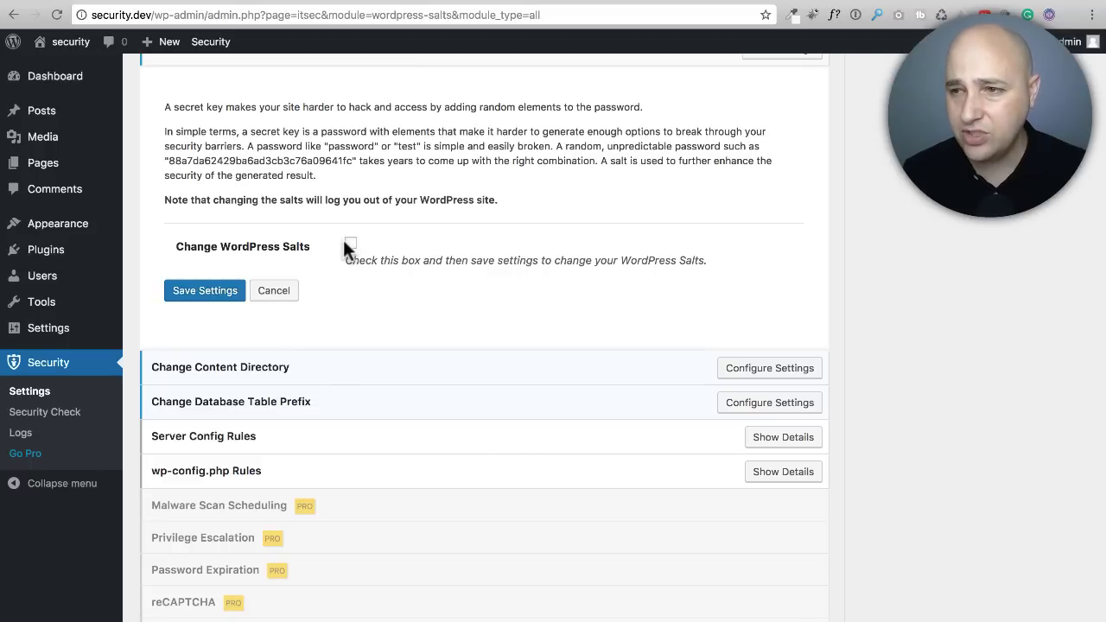
Open the Change Content Directory module and review its wp-content description, warnings and New Directory Name setting.
{"action": "scroll", "coordinate": [407, 302], "scroll_direction": "down", "scroll_amount": 3}
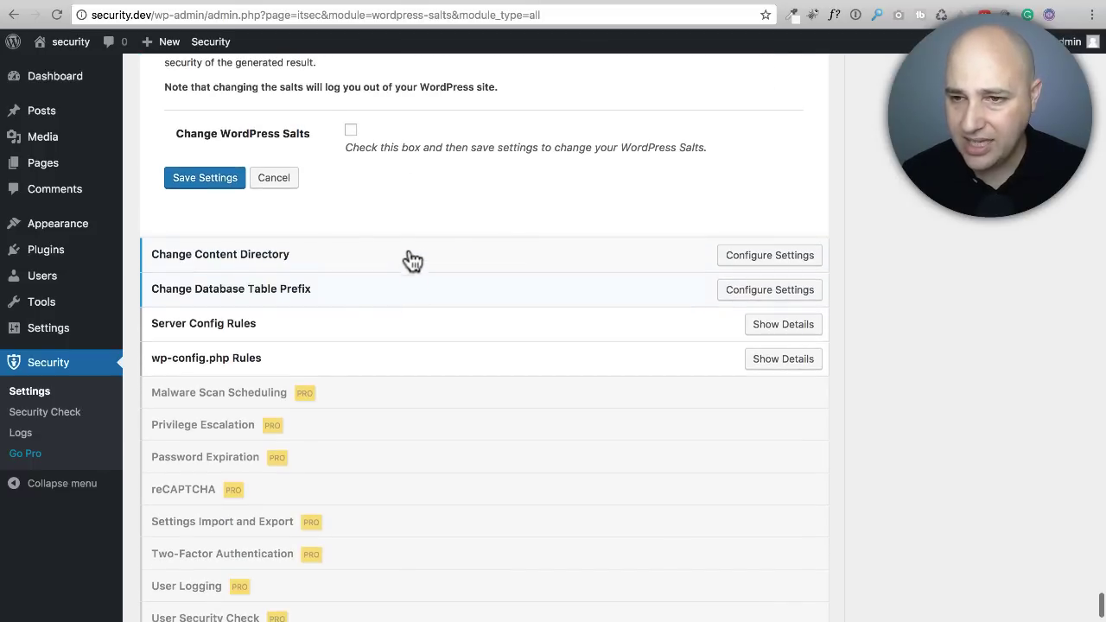
{"action": "left_click", "coordinate": [412, 261]}
{"action": "scroll", "coordinate": [403, 257], "scroll_direction": "down", "scroll_amount": 2}
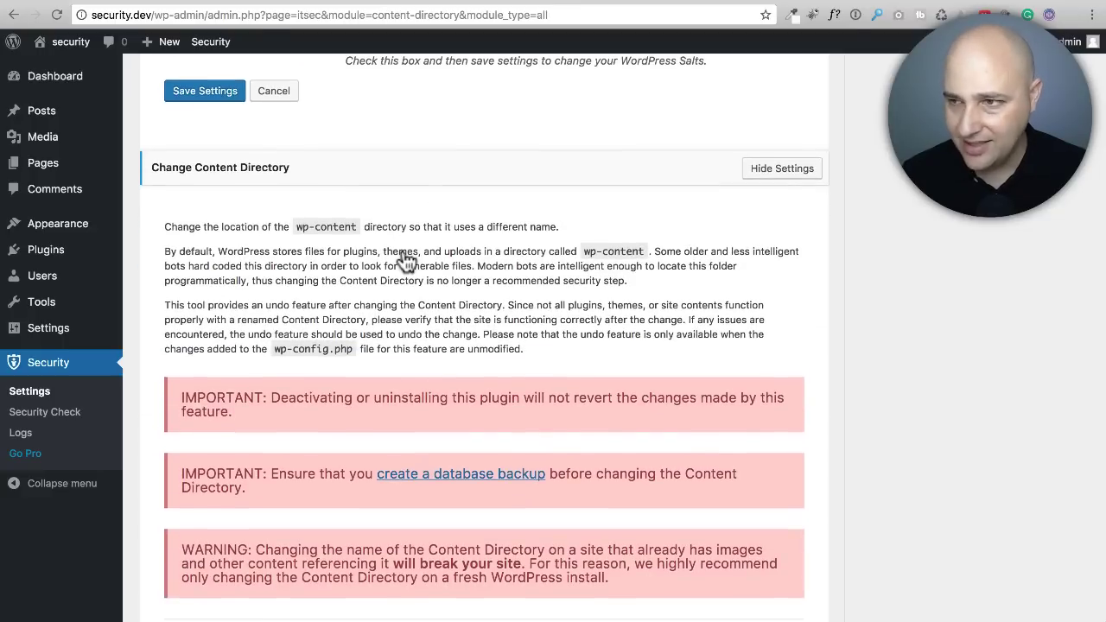
{"action": "scroll", "coordinate": [407, 259], "scroll_direction": "down", "scroll_amount": 3}
{"action": "scroll", "coordinate": [407, 256], "scroll_direction": "up", "scroll_amount": 4}
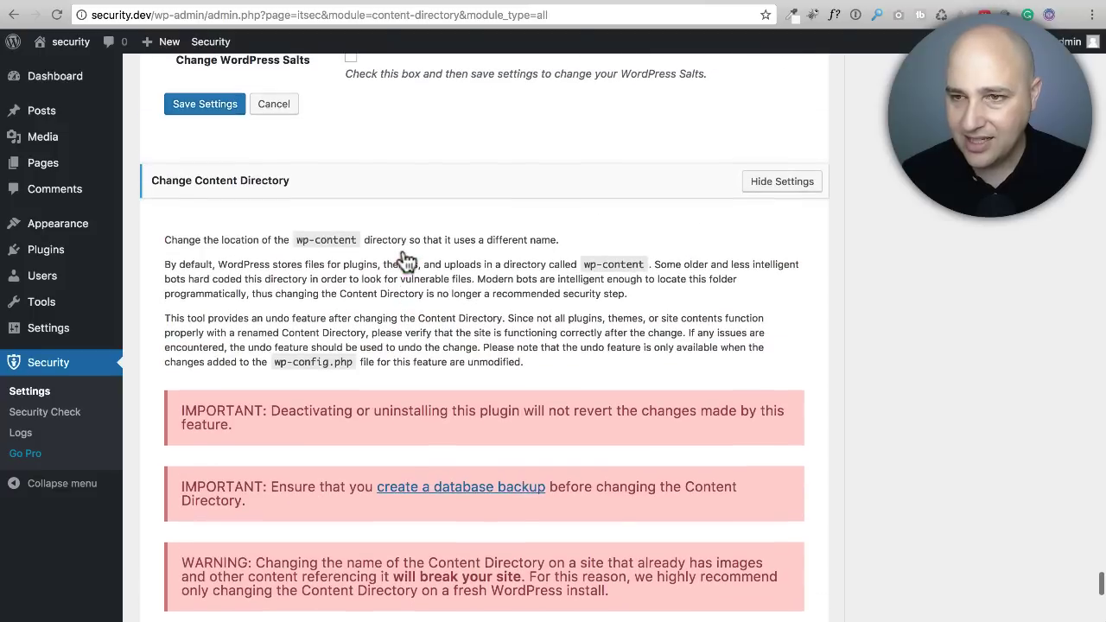
{"action": "left_click_drag", "start_coordinate": [357, 240], "coordinate": [259, 239]}
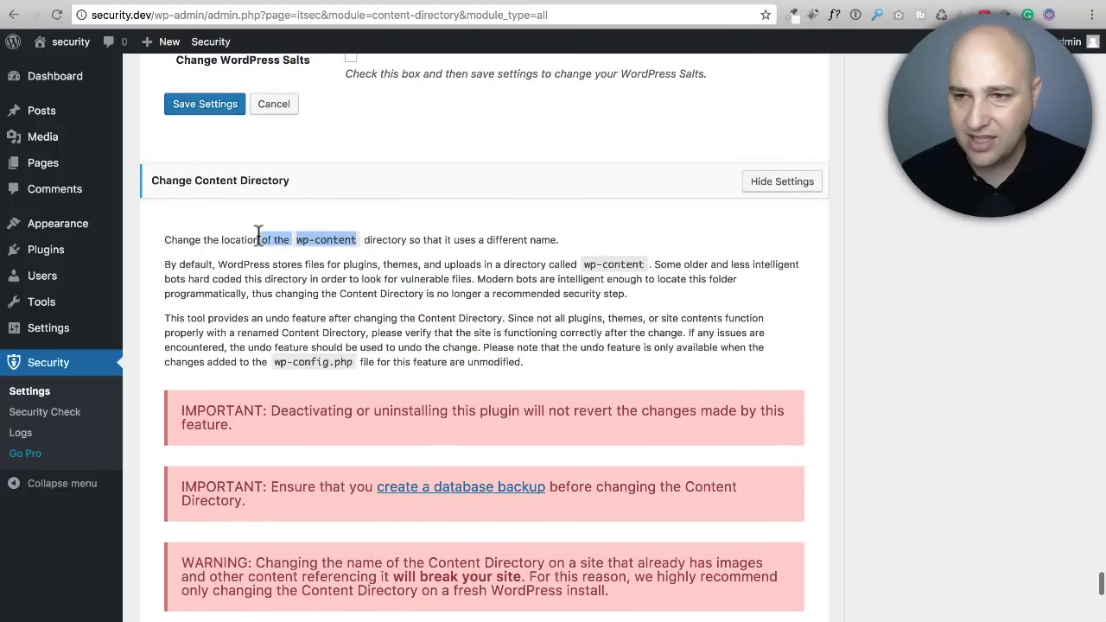
{"action": "left_click", "coordinate": [440, 265]}
{"action": "scroll", "coordinate": [440, 265], "scroll_direction": "down", "scroll_amount": 5}
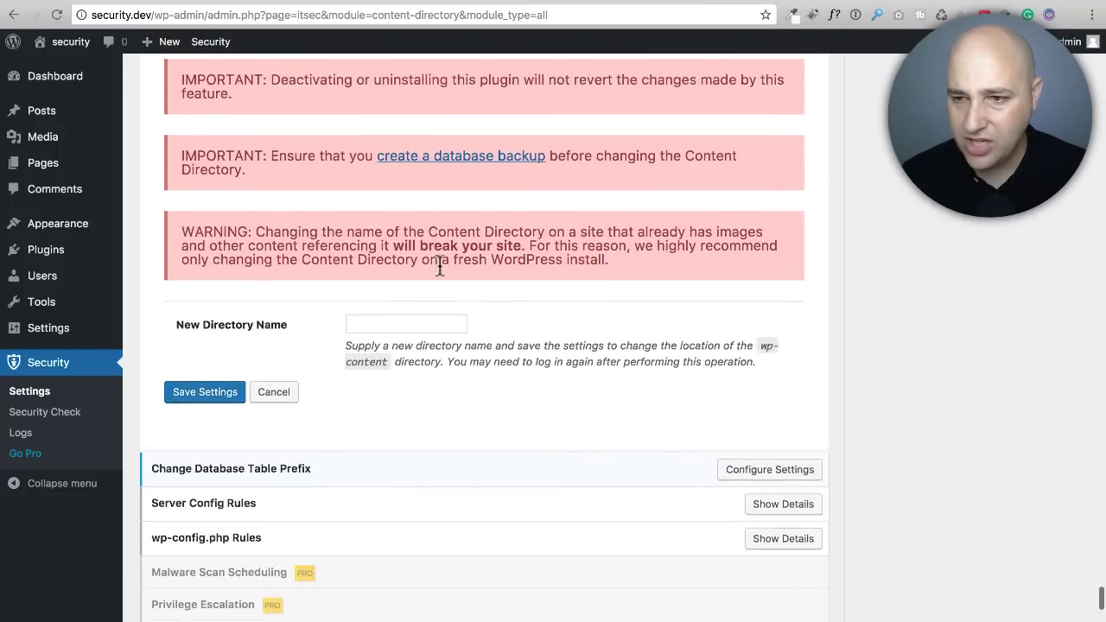
Open the Change Database Table Prefix module and review its explanation of the wp_ prefix and the Change Prefix option.
{"action": "scroll", "coordinate": [440, 265], "scroll_direction": "down", "scroll_amount": 2}
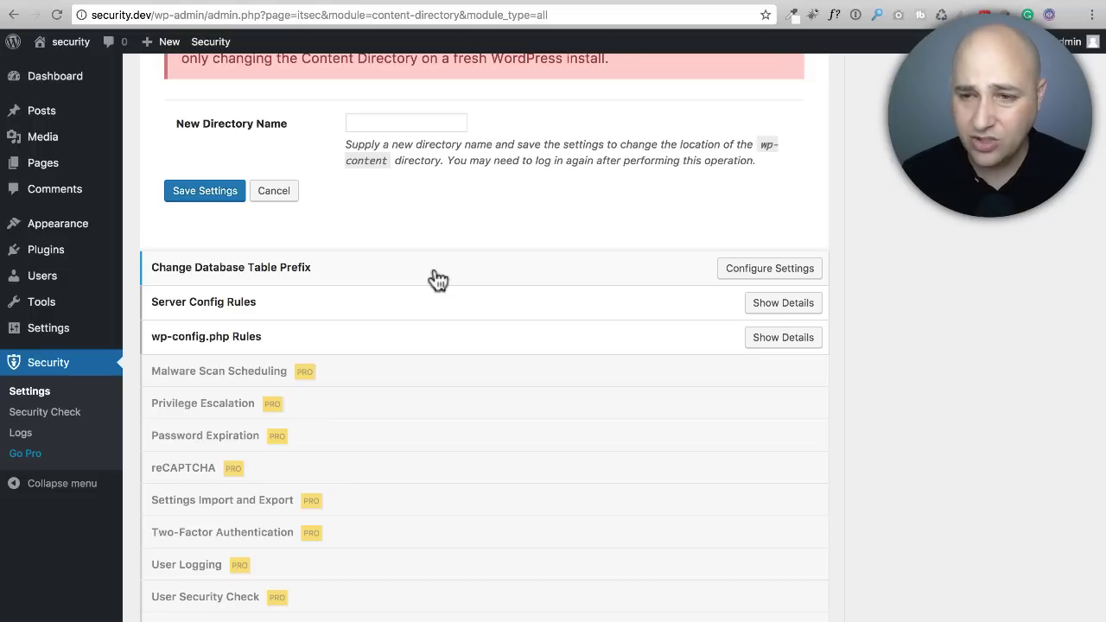
{"action": "left_click", "coordinate": [438, 279]}
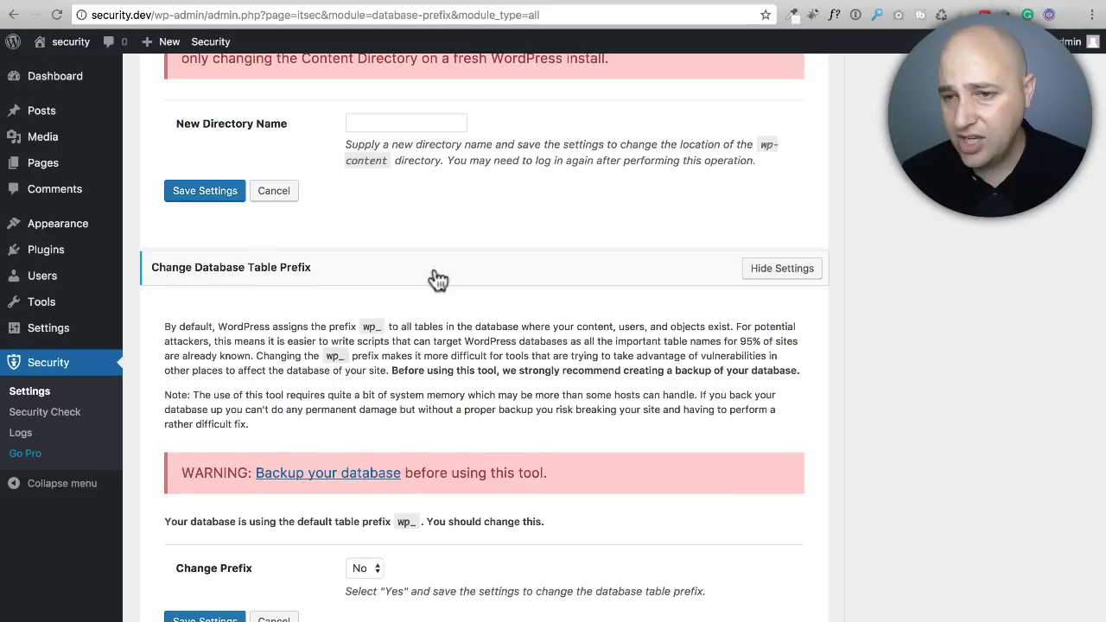
{"action": "scroll", "coordinate": [438, 279], "scroll_direction": "down", "scroll_amount": 3}
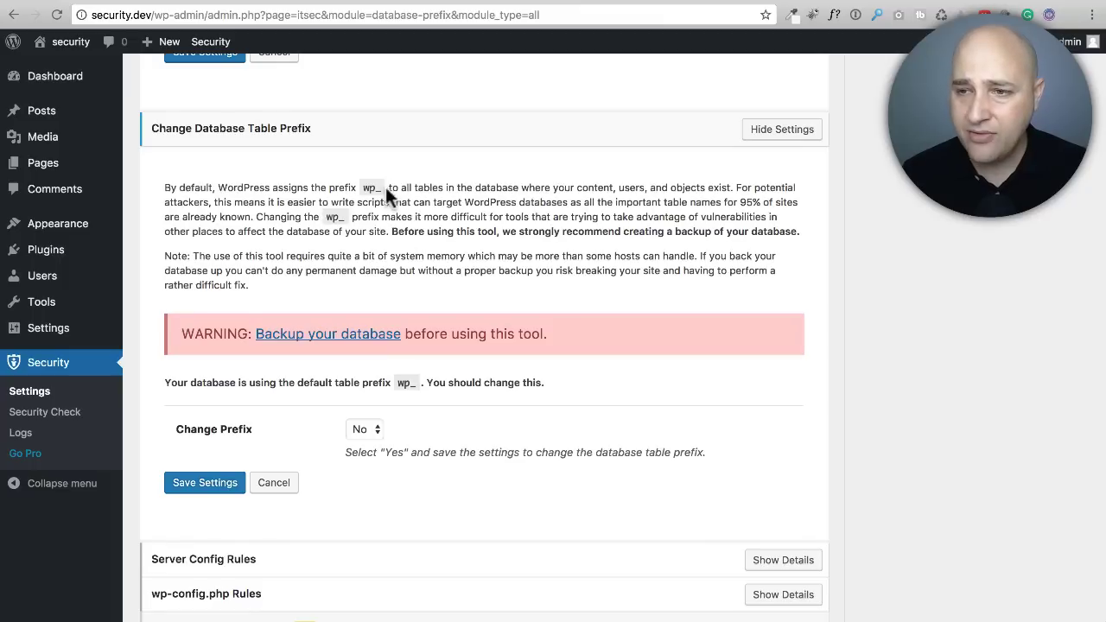
{"action": "left_click_drag", "start_coordinate": [381, 185], "coordinate": [364, 185]}
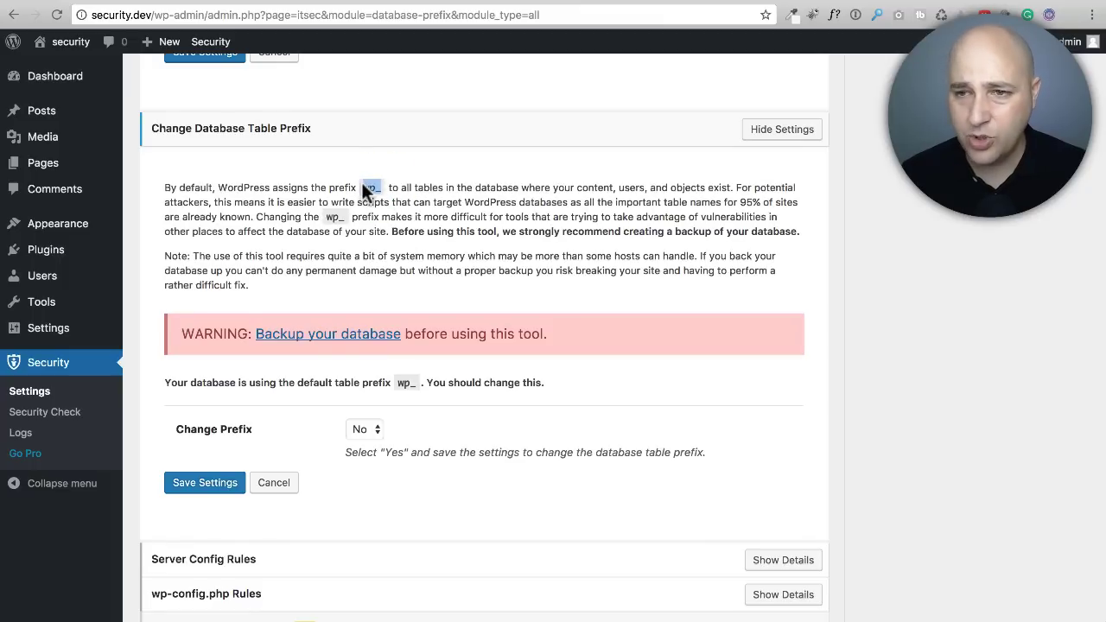
{"action": "scroll", "coordinate": [348, 258], "scroll_direction": "down", "scroll_amount": 3}
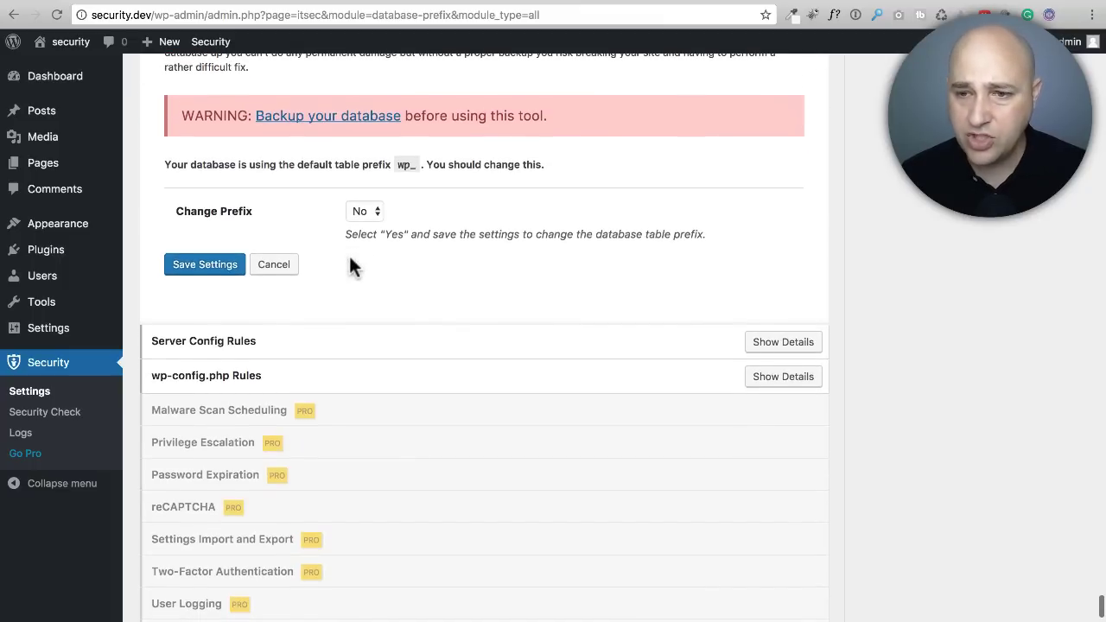
Show the details of Server Config Rules and wp-config.php Rules, and look over the Pro modules below them.
{"action": "scroll", "coordinate": [350, 266], "scroll_direction": "down", "scroll_amount": 2}
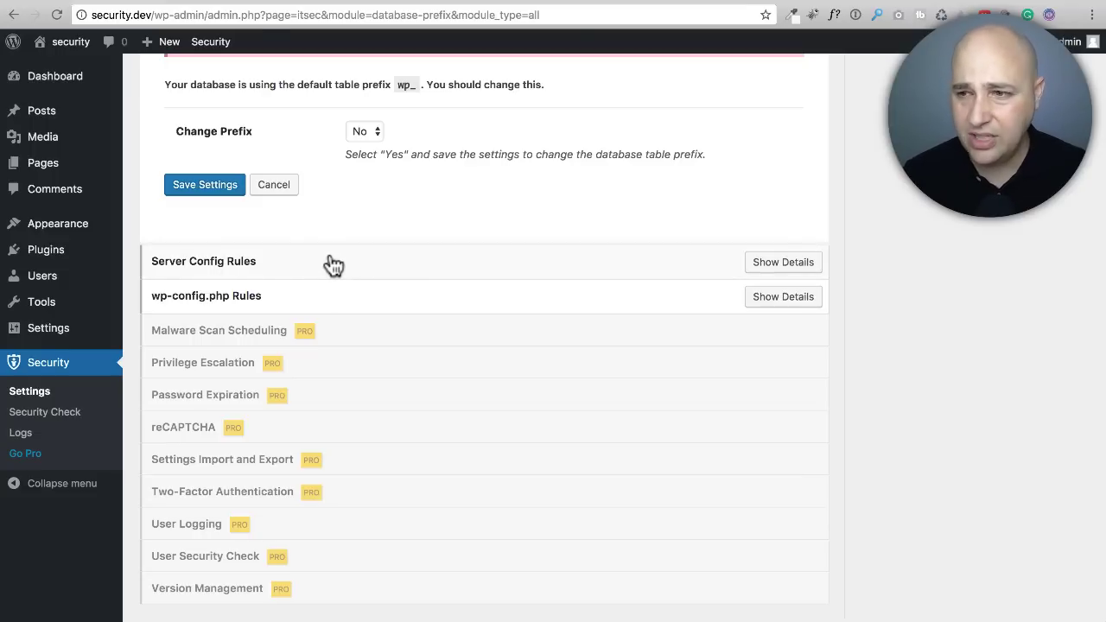
{"action": "left_click", "coordinate": [333, 266]}
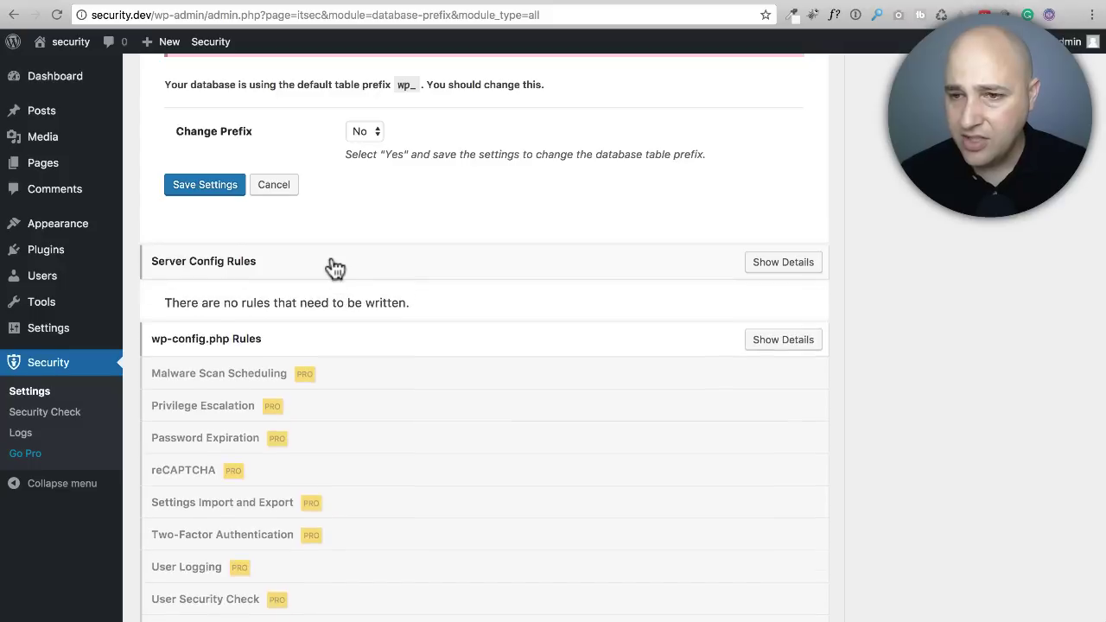
{"action": "scroll", "coordinate": [454, 302], "scroll_direction": "down", "scroll_amount": 2}
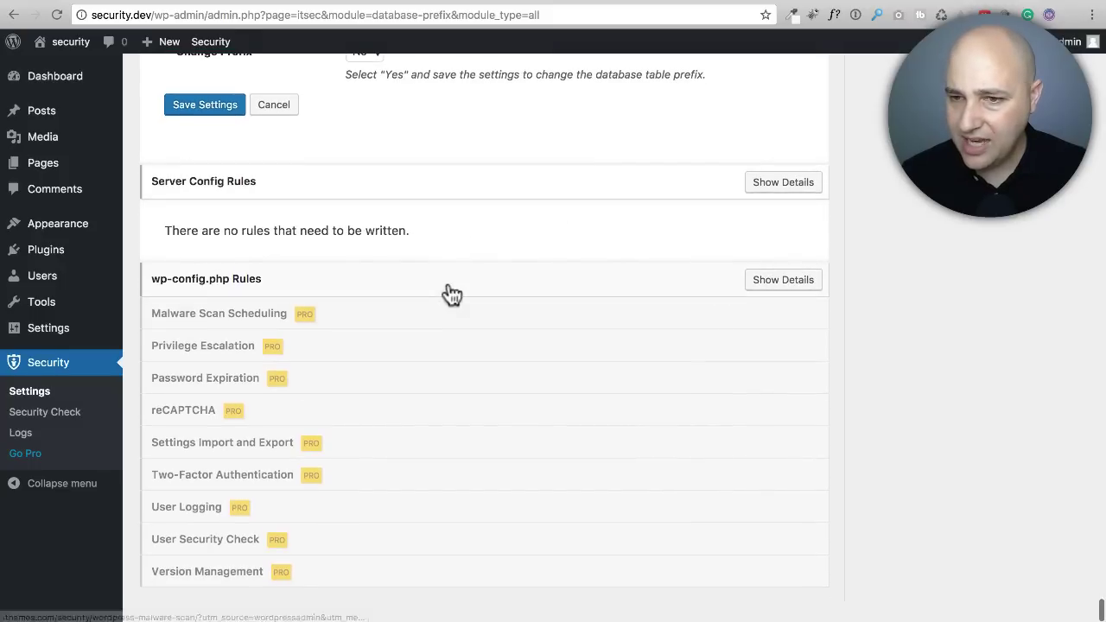
{"action": "left_click", "coordinate": [450, 292]}
{"action": "scroll", "coordinate": [454, 365], "scroll_direction": "down", "scroll_amount": 5}
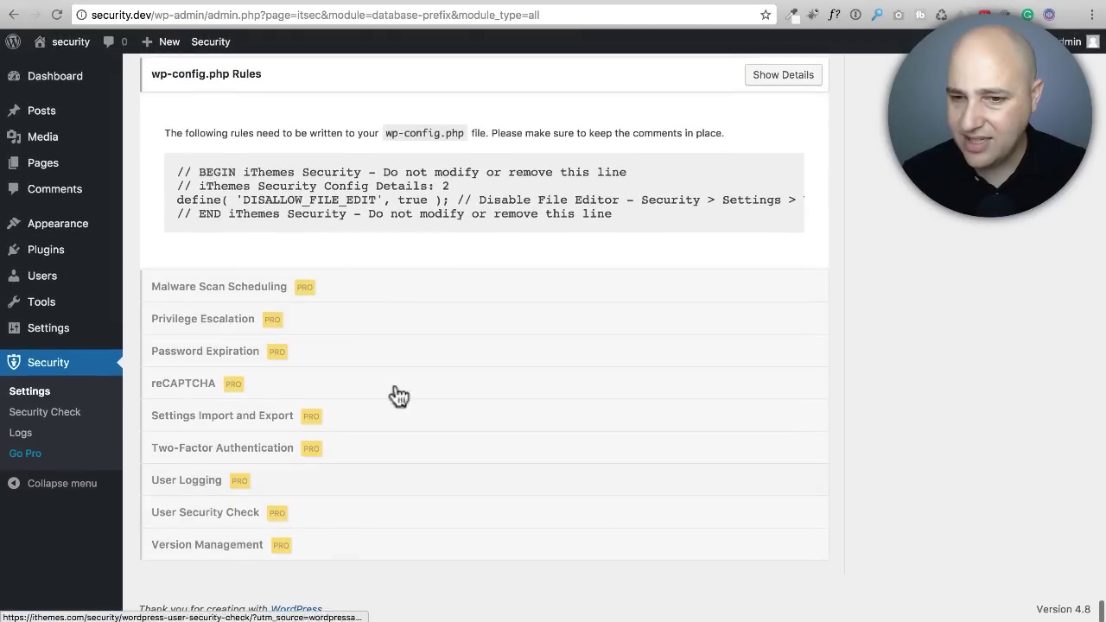
Go back through the expanded module settings toward the beginning of the module list.
{"action": "scroll", "coordinate": [364, 389], "scroll_direction": "up", "scroll_amount": 5}
{"action": "scroll", "coordinate": [367, 380], "scroll_direction": "up", "scroll_amount": 20}
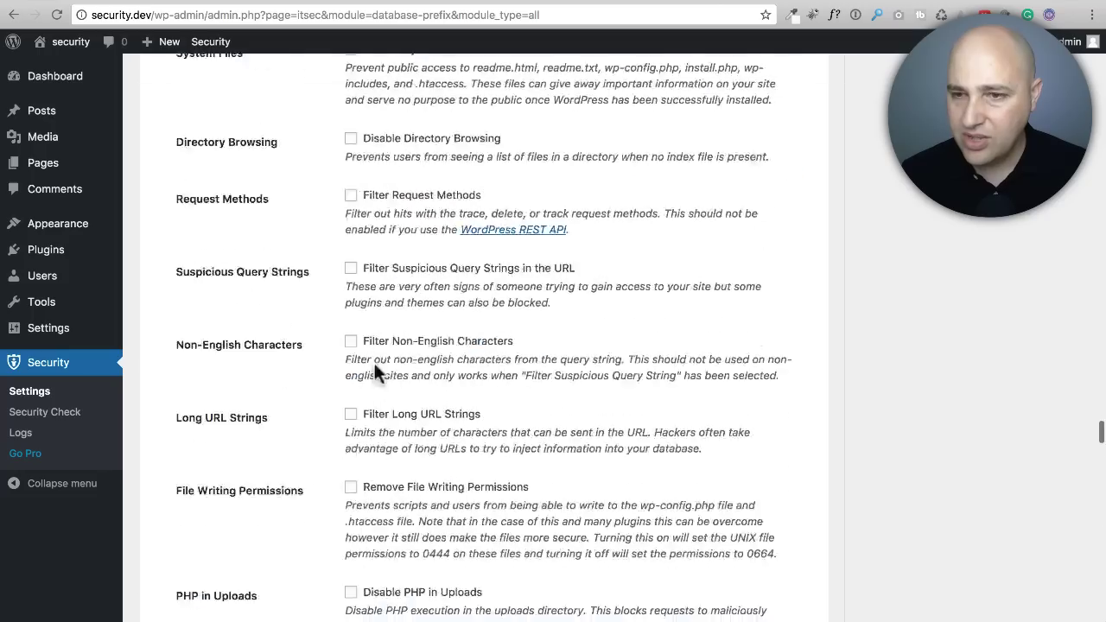
{"action": "scroll", "coordinate": [380, 369], "scroll_direction": "up", "scroll_amount": 20}
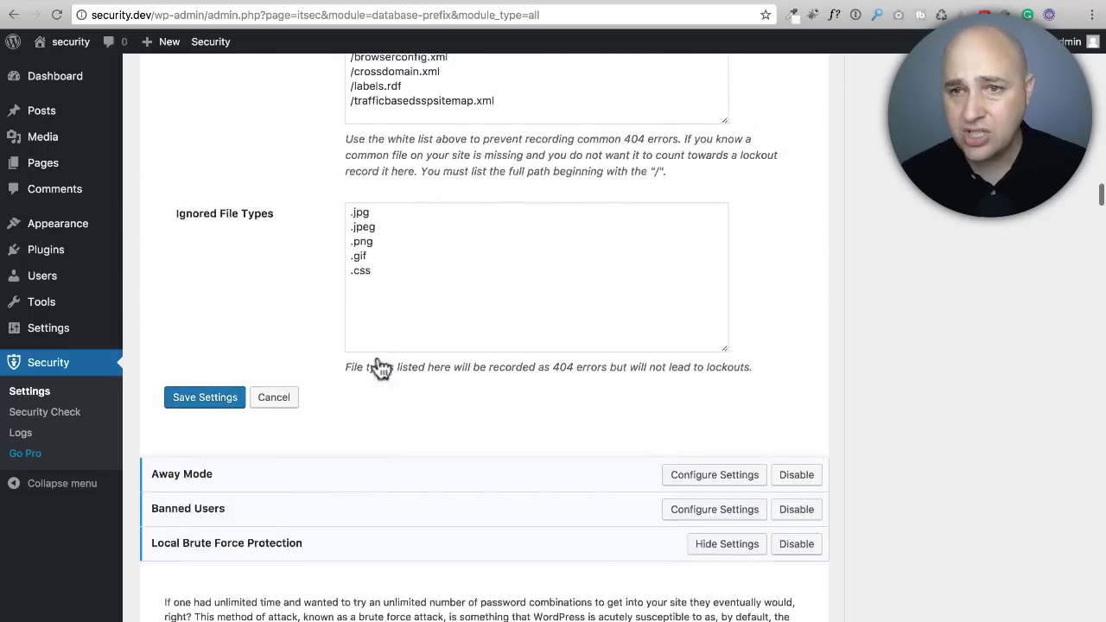